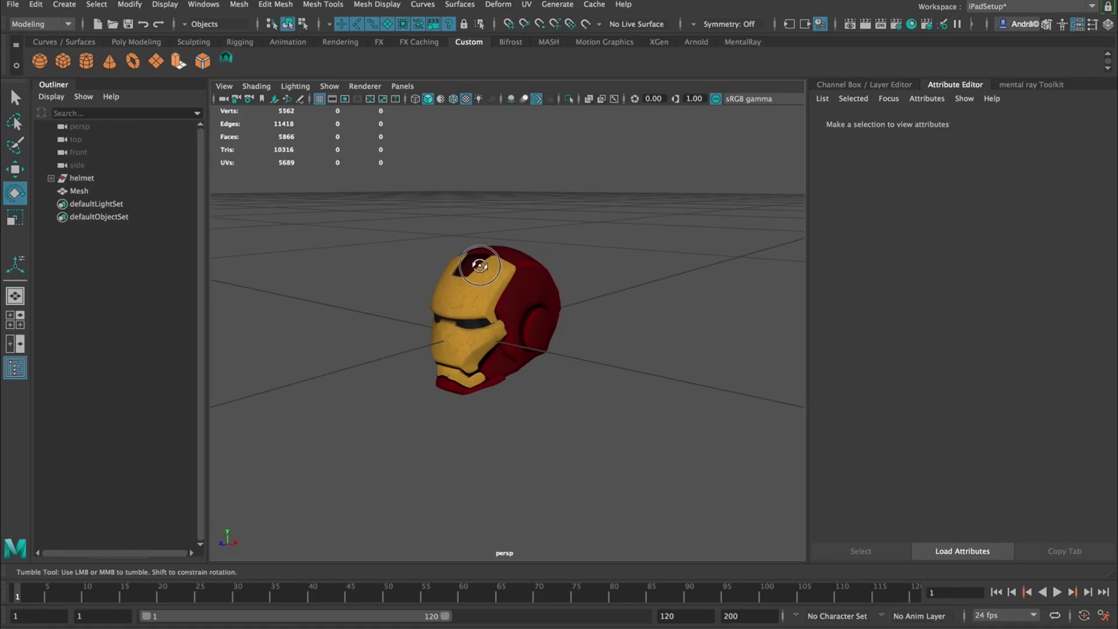
- Hide the grid in the perspective viewport
{"action": "left_click_drag", "start_coordinate": [641, 256], "coordinate": [587, 270], "text": "alt"}
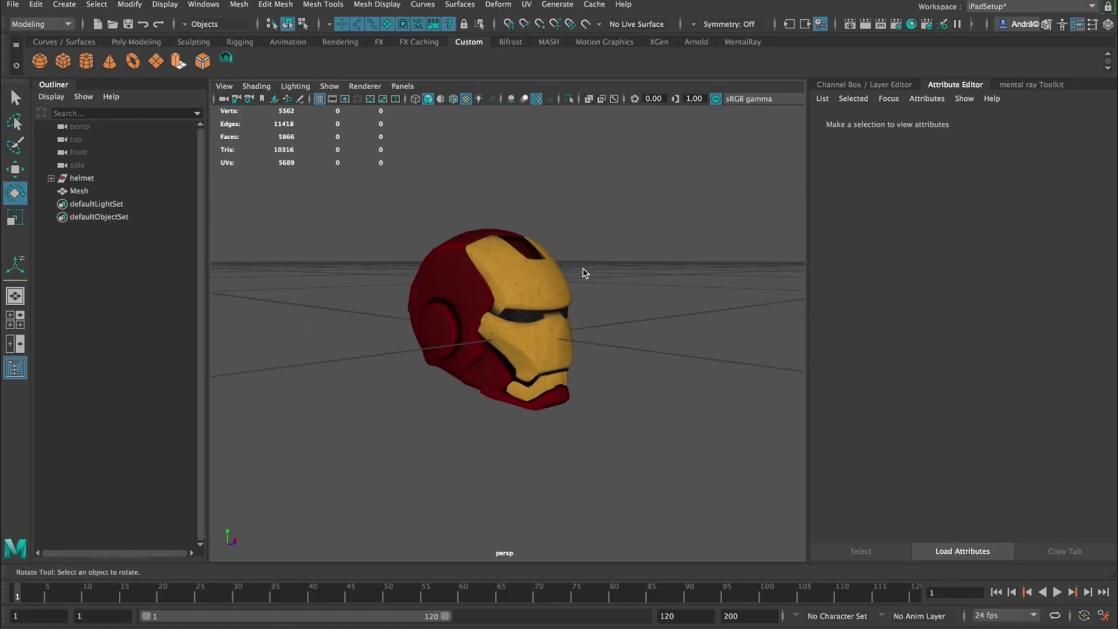
{"action": "left_click", "coordinate": [319, 99]}
{"action": "left_click_drag", "start_coordinate": [632, 302], "coordinate": [667, 324], "text": "alt"}
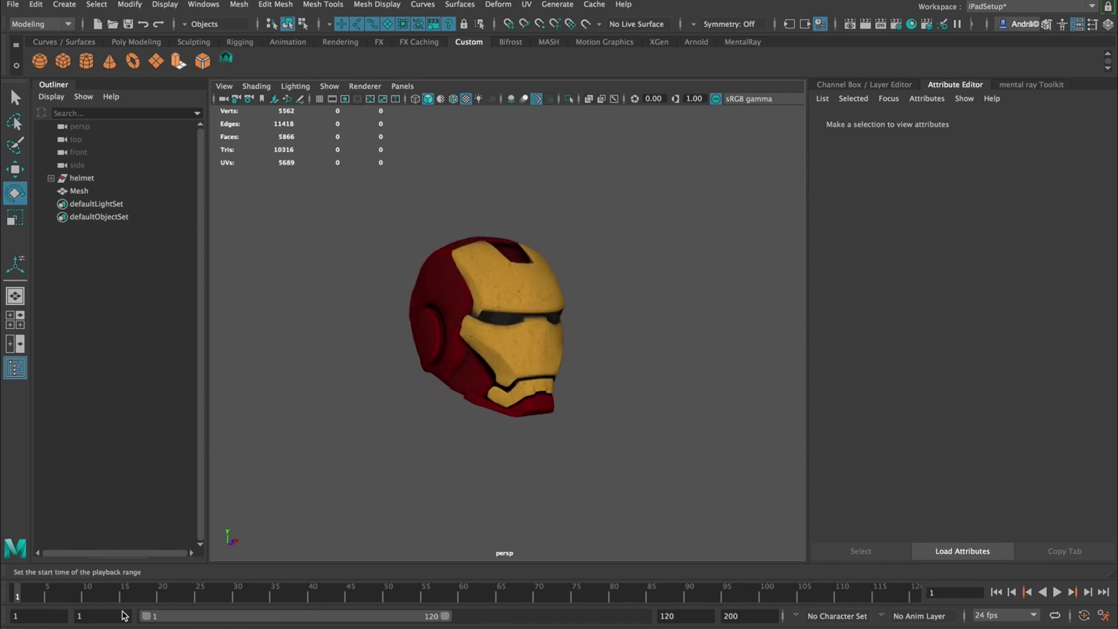
{"action": "left_click_drag", "start_coordinate": [678, 617], "coordinate": [626, 620]}
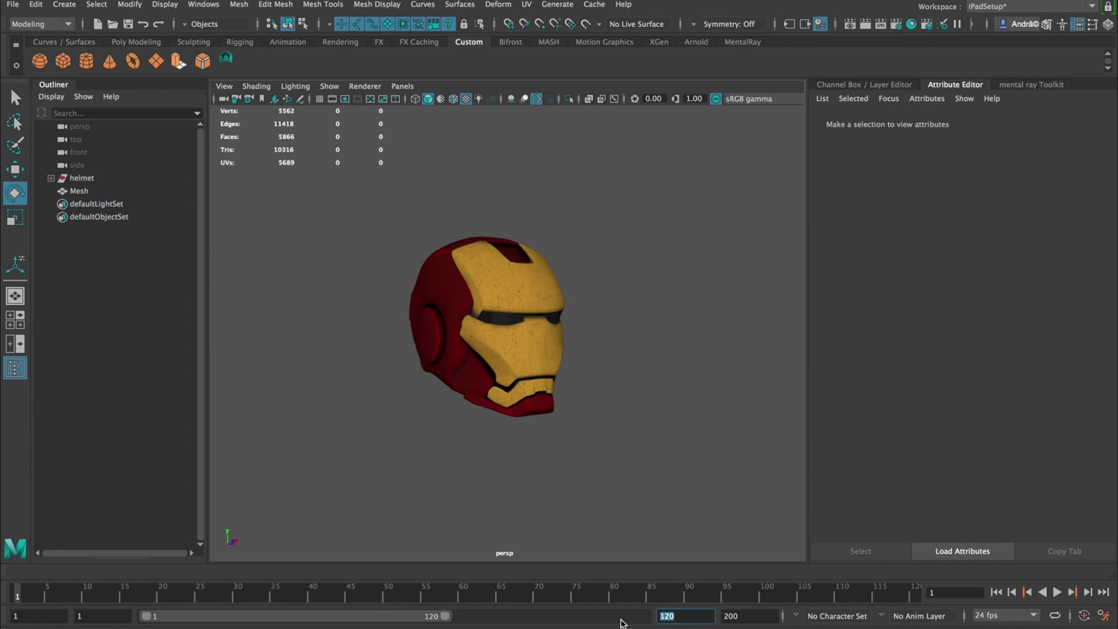
{"action": "left_click_drag", "start_coordinate": [582, 365], "coordinate": [529, 295], "text": "alt"}
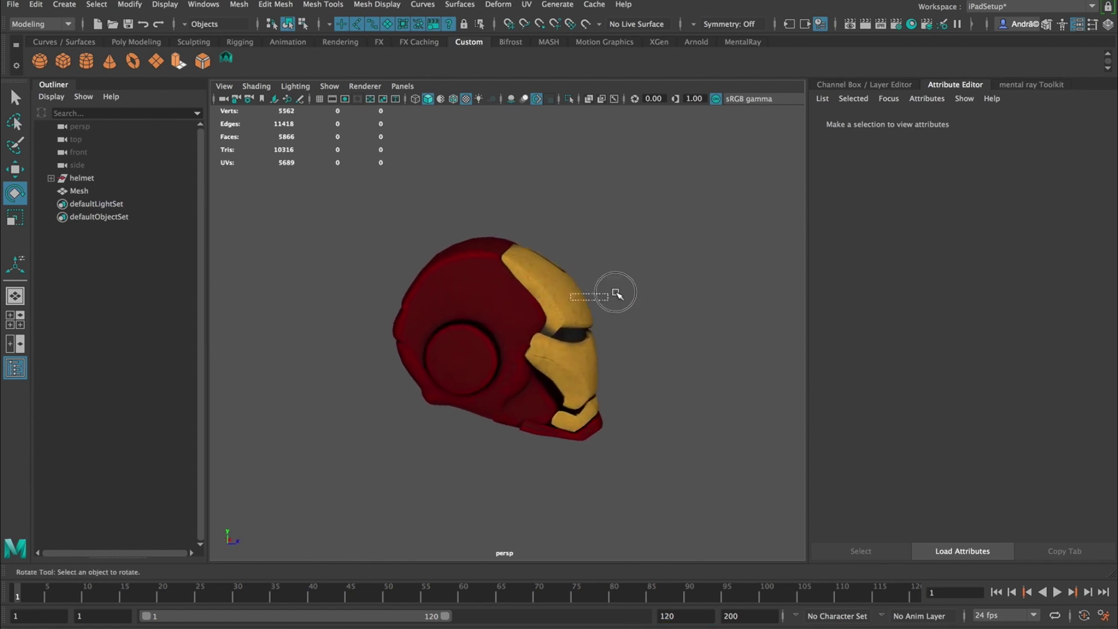
{"action": "left_click", "coordinate": [587, 294]}
{"action": "left_click", "coordinate": [689, 271]}
{"action": "left_click_drag", "start_coordinate": [655, 282], "coordinate": [713, 276], "text": "alt"}
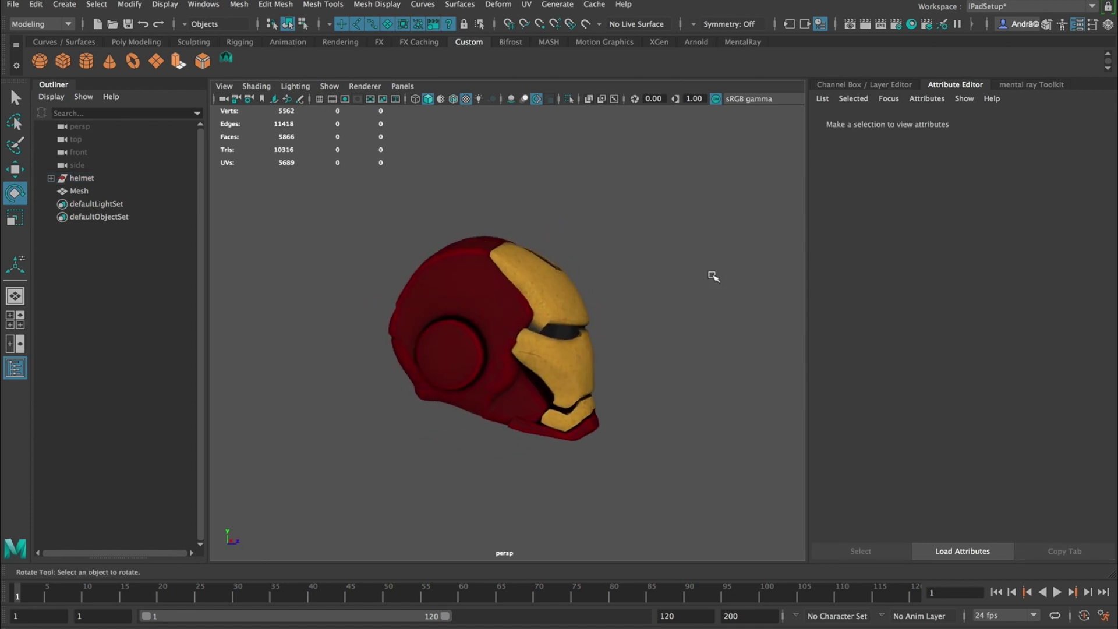
{"action": "left_click_drag", "start_coordinate": [733, 305], "coordinate": [600, 304], "text": "alt"}
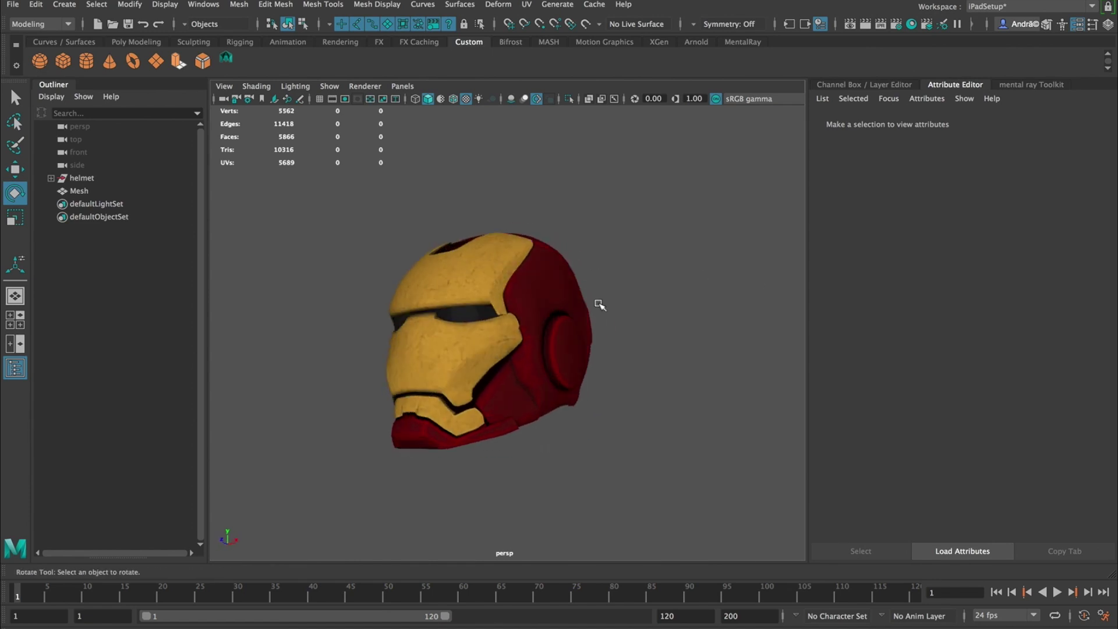
{"action": "double_click", "coordinate": [768, 615]}
{"action": "left_click_drag", "start_coordinate": [594, 400], "coordinate": [644, 389], "text": "alt"}
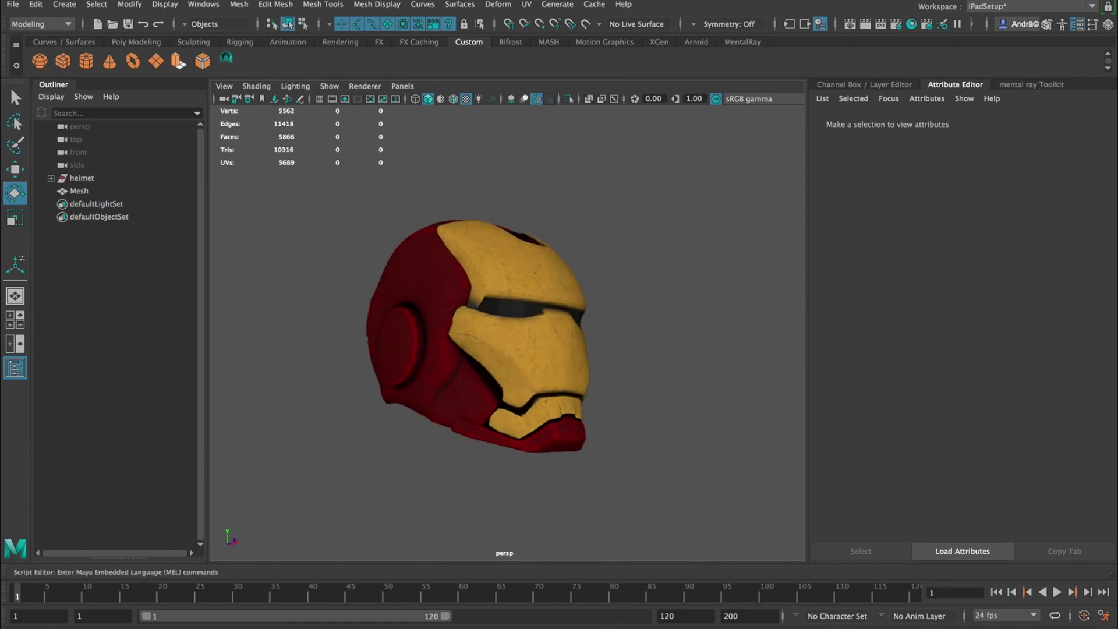
- Review the time slider, animation and working units preferences, including the frame rate, without changing them
{"action": "left_click", "coordinate": [1105, 616]}
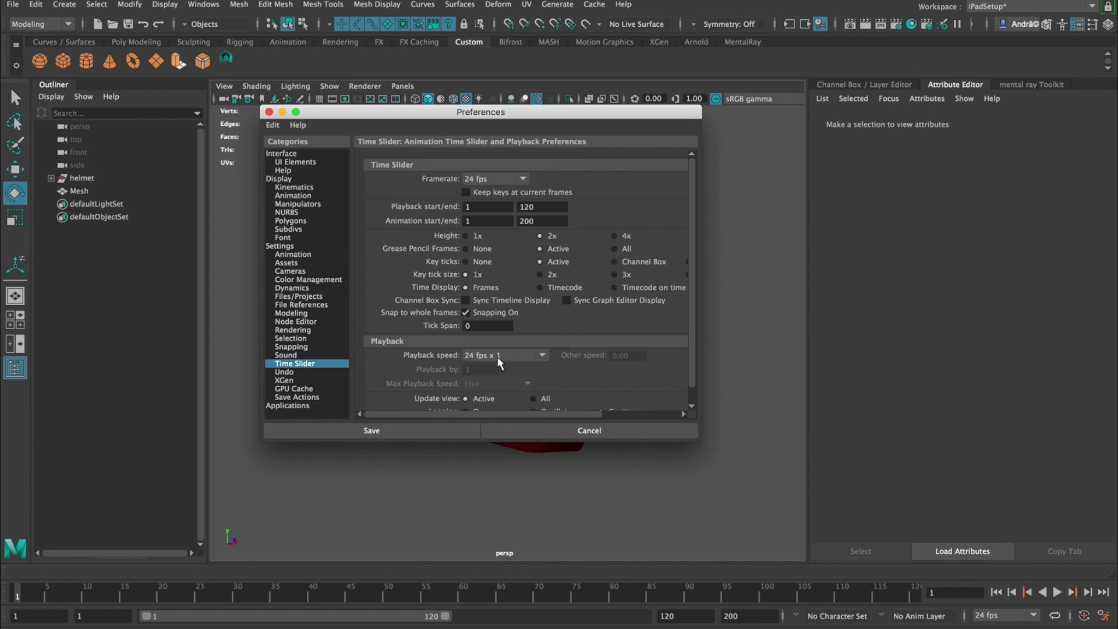
{"action": "left_click", "coordinate": [302, 248]}
{"action": "left_click", "coordinate": [304, 255]}
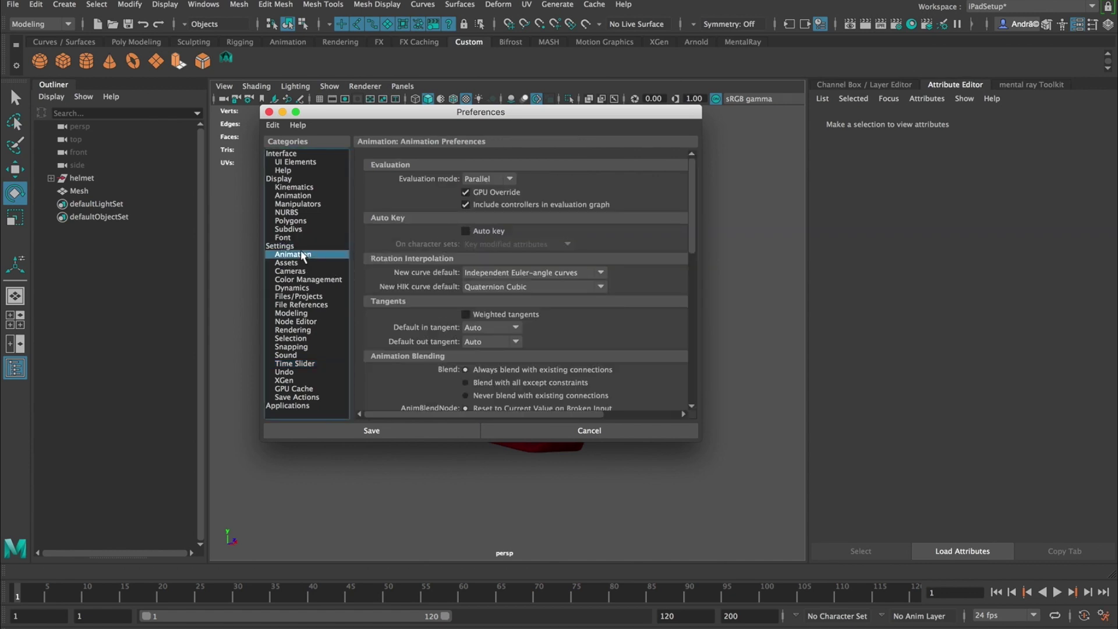
{"action": "left_click", "coordinate": [302, 270]}
{"action": "left_click", "coordinate": [302, 247]}
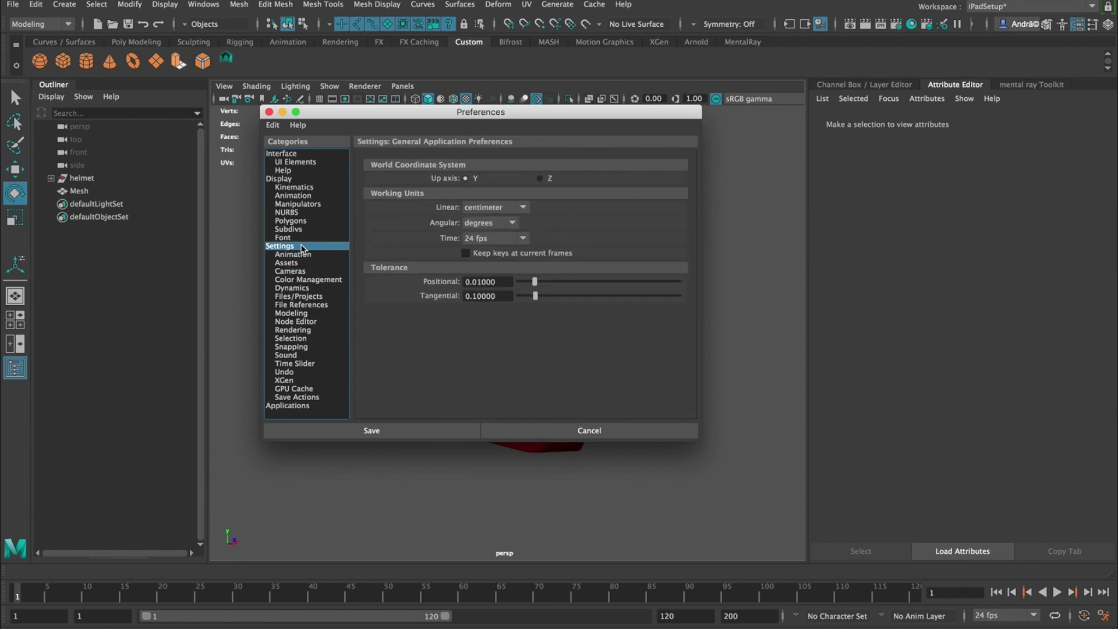
{"action": "left_click", "coordinate": [524, 239]}
{"action": "left_click", "coordinate": [469, 241]}
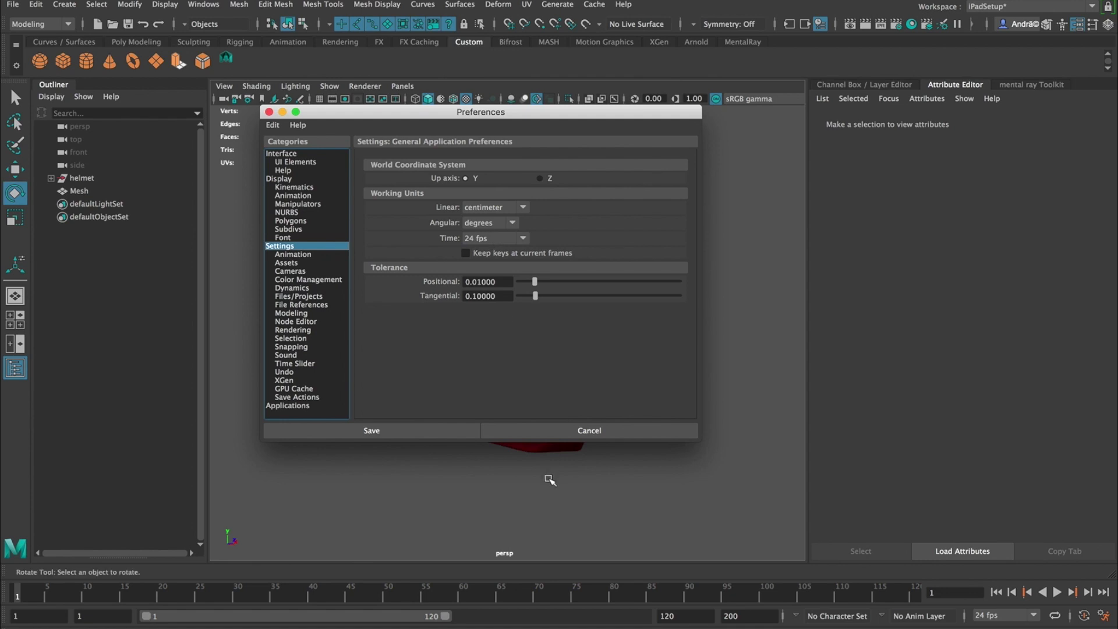
{"action": "left_click", "coordinate": [626, 392]}
{"action": "left_click_drag", "start_coordinate": [661, 377], "coordinate": [670, 406], "text": "alt"}
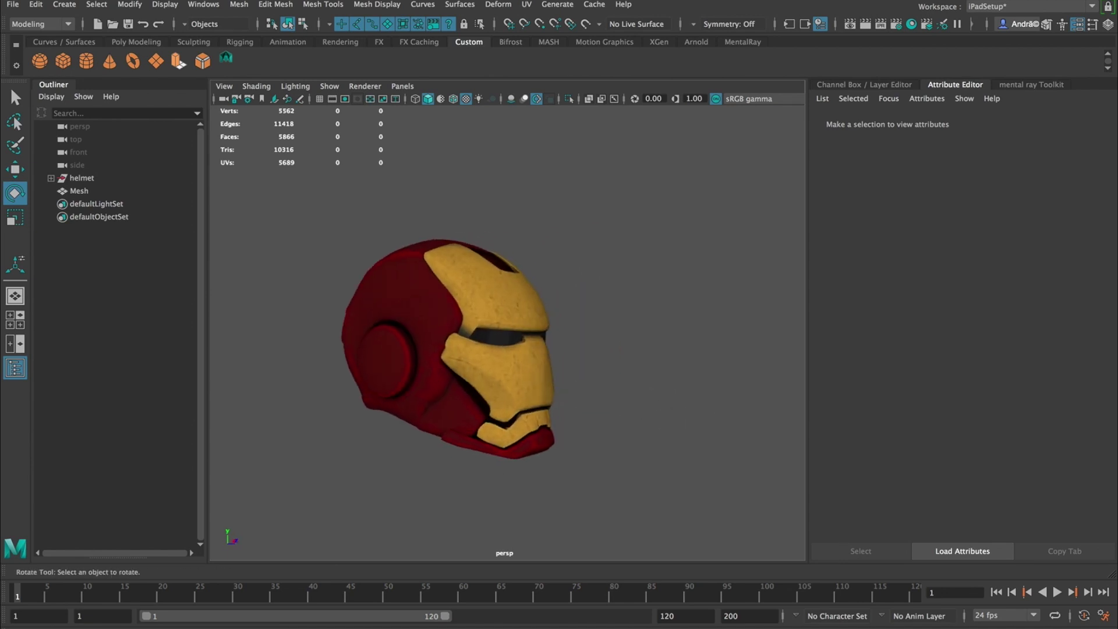
- Set the end time of the animation to frame 30
{"action": "mouse_move", "coordinate": [47, 596]}
{"action": "left_mouse_down"}
{"action": "mouse_move", "coordinate": [289, 597]}
{"action": "mouse_move", "coordinate": [237, 595]}
{"action": "left_mouse_up"}
{"action": "left_click", "coordinate": [768, 618]}
{"action": "type", "text": "30"}
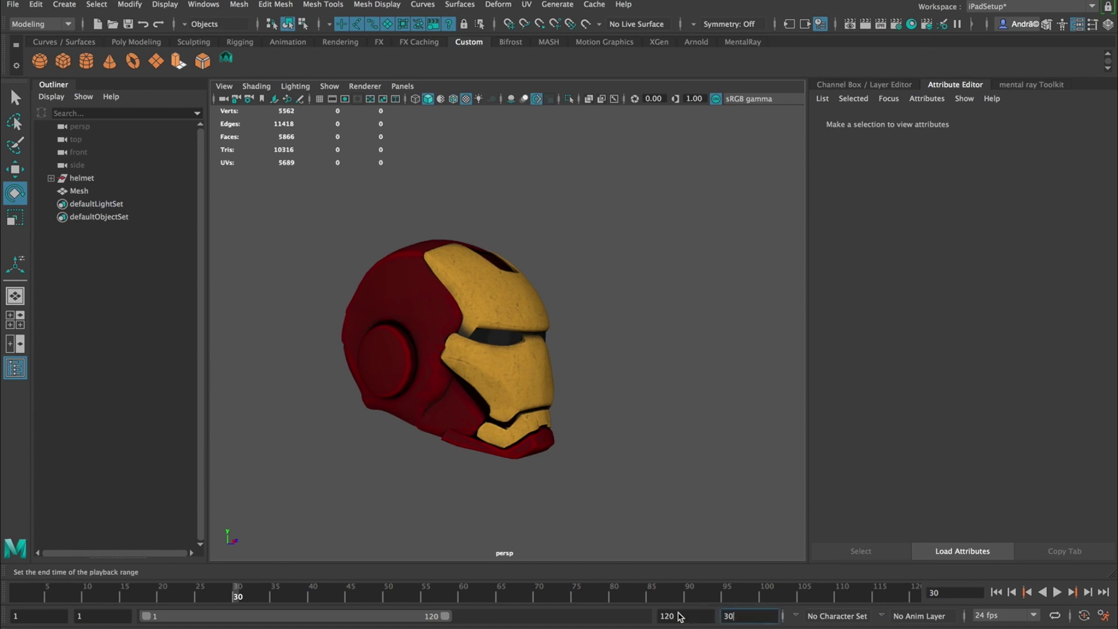
{"action": "key", "text": "Return"}
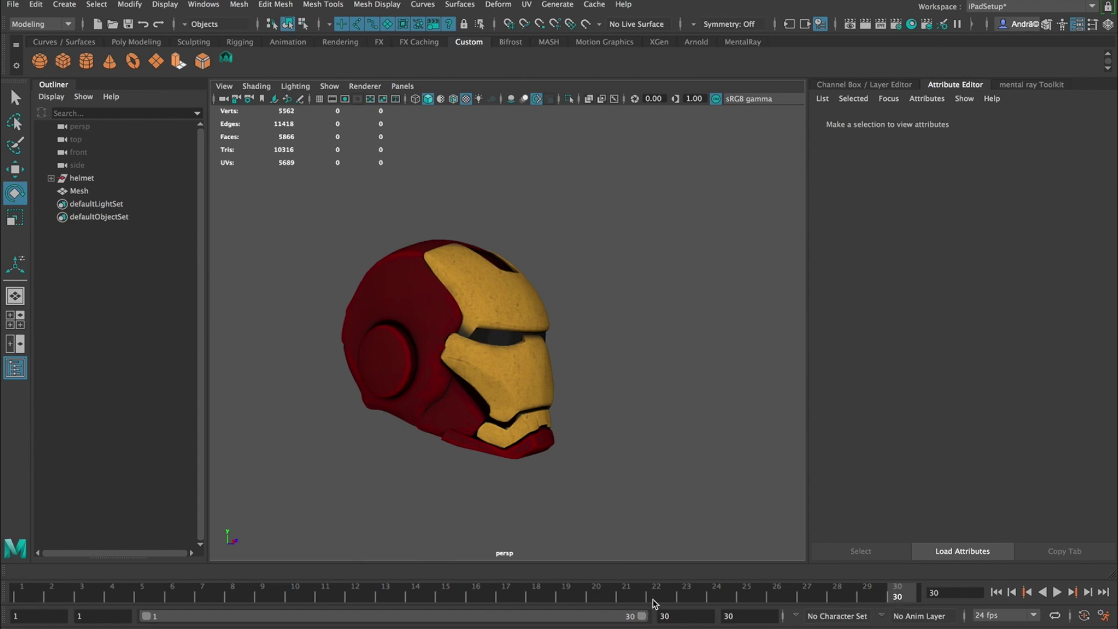
- Return the timeline to frame 1
{"action": "left_click_drag", "start_coordinate": [607, 332], "coordinate": [444, 357], "text": "alt"}
{"action": "left_click_drag", "start_coordinate": [689, 377], "coordinate": [735, 356], "text": "alt"}
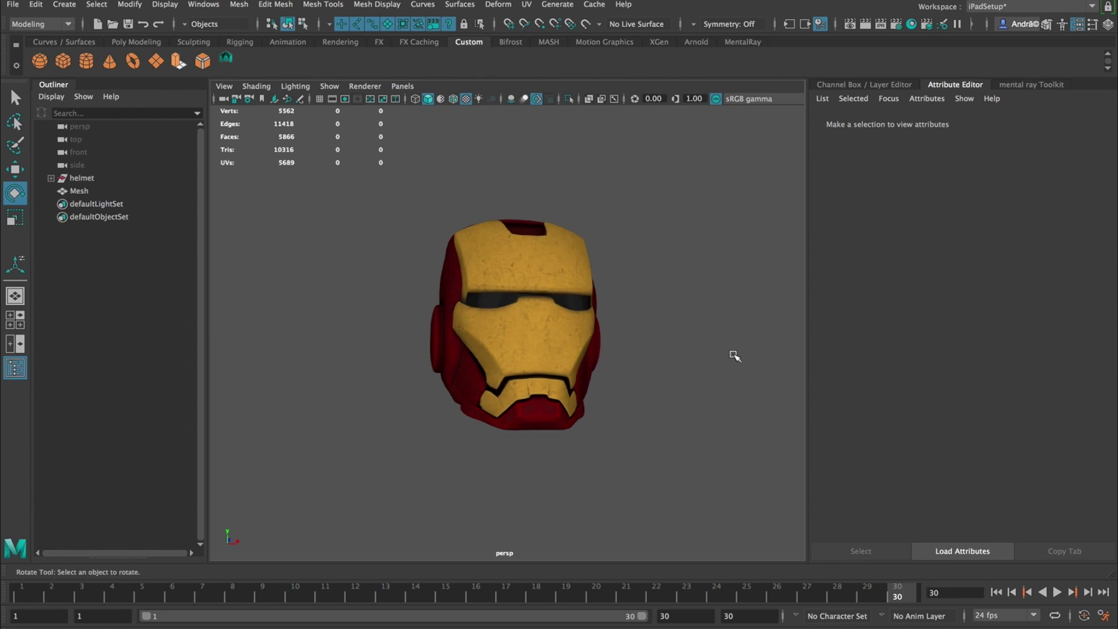
{"action": "left_click_drag", "start_coordinate": [622, 369], "coordinate": [690, 372], "text": "alt"}
{"action": "left_click", "coordinate": [14, 599]}
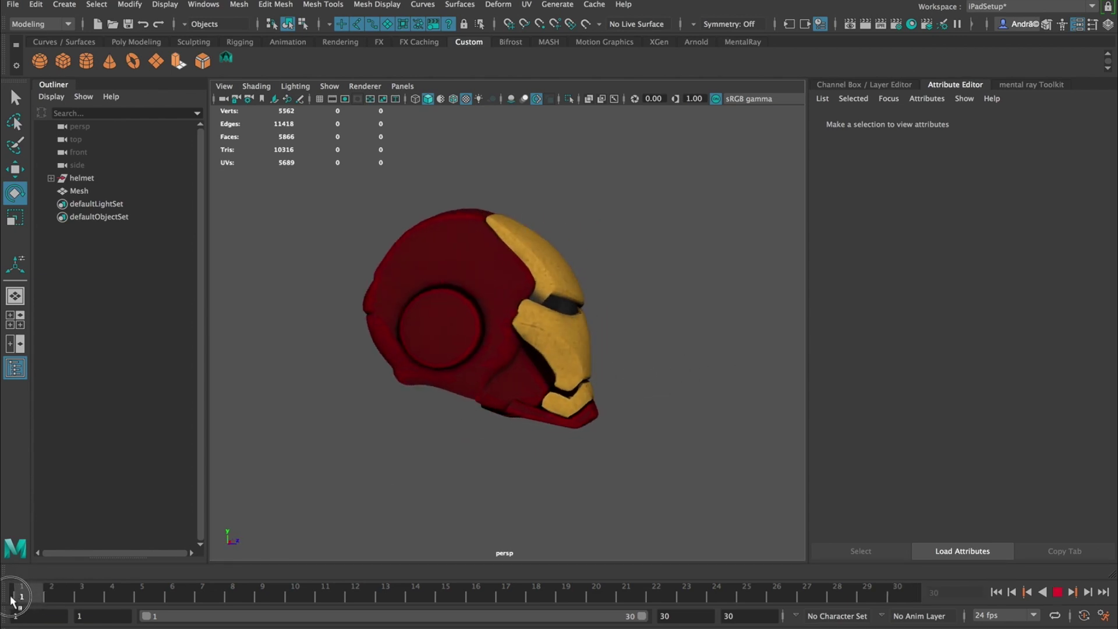
{"action": "left_click_drag", "start_coordinate": [714, 273], "coordinate": [563, 339], "text": "alt"}
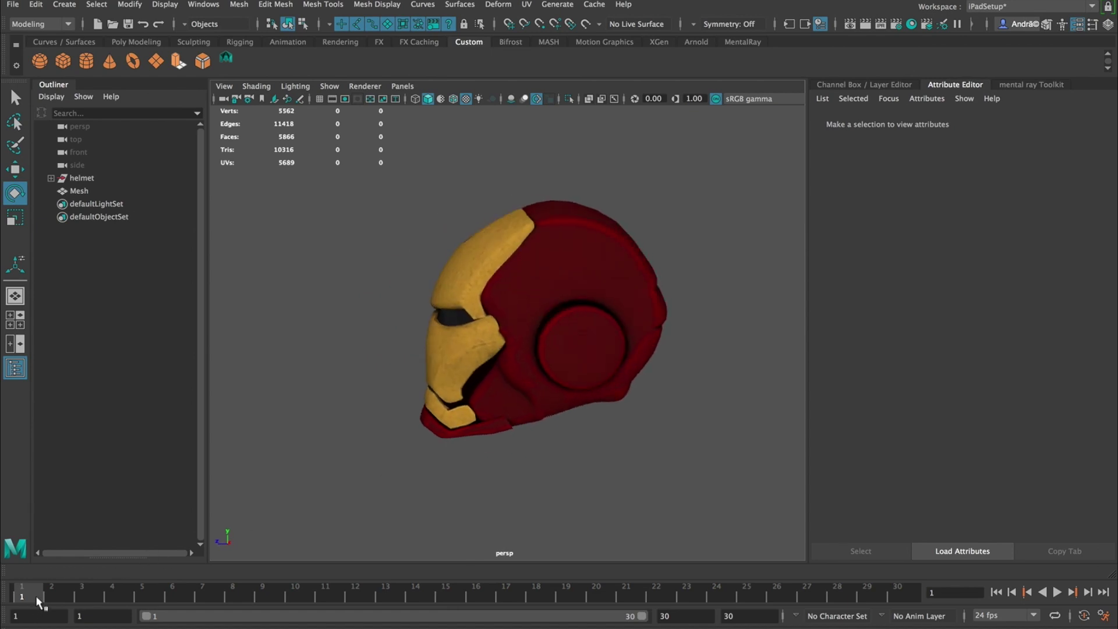
{"action": "left_click_drag", "start_coordinate": [512, 299], "coordinate": [633, 282], "text": "alt"}
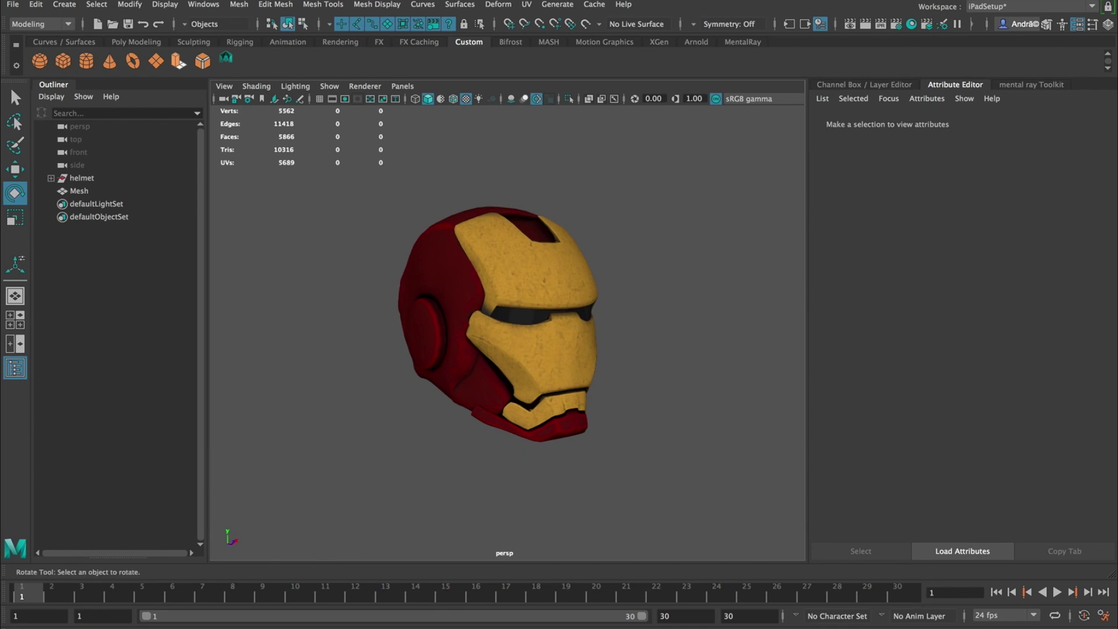
{"action": "left_click_drag", "start_coordinate": [733, 228], "coordinate": [450, 276], "text": "alt"}
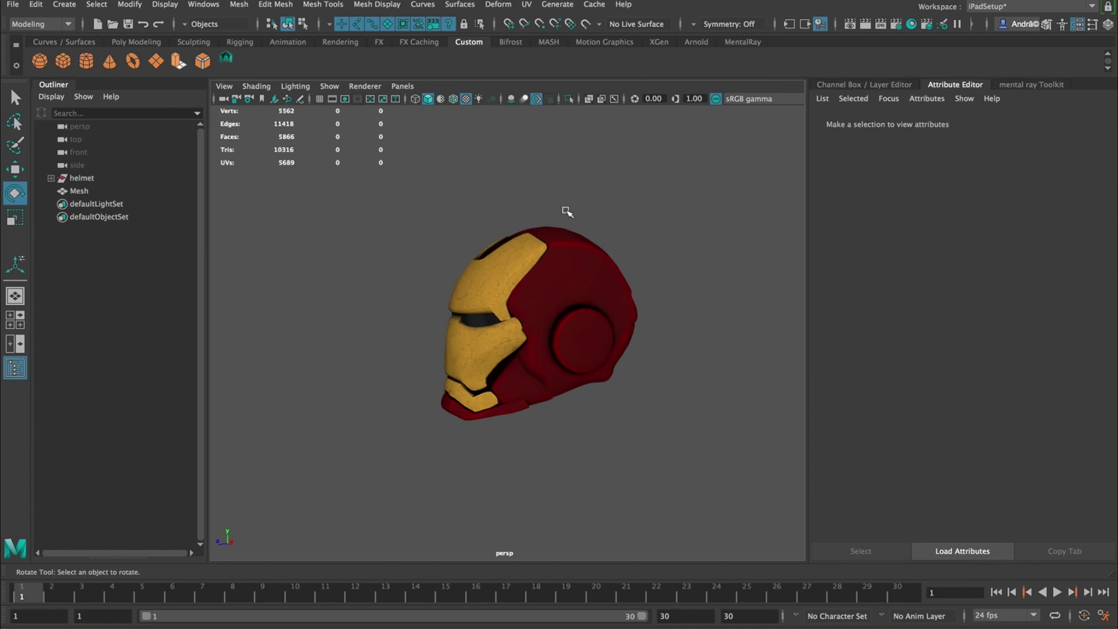
- Expand the helmet hierarchy, collapse secLid and place it above topPart inside the mainLid group
{"action": "left_click", "coordinate": [51, 178]}
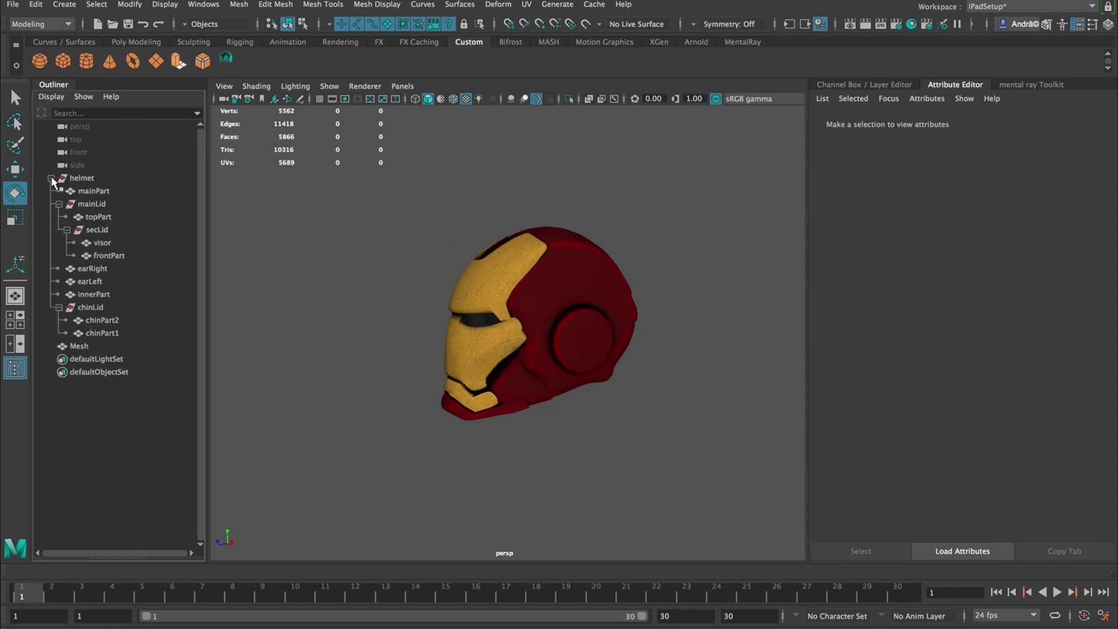
{"action": "left_click", "coordinate": [67, 231]}
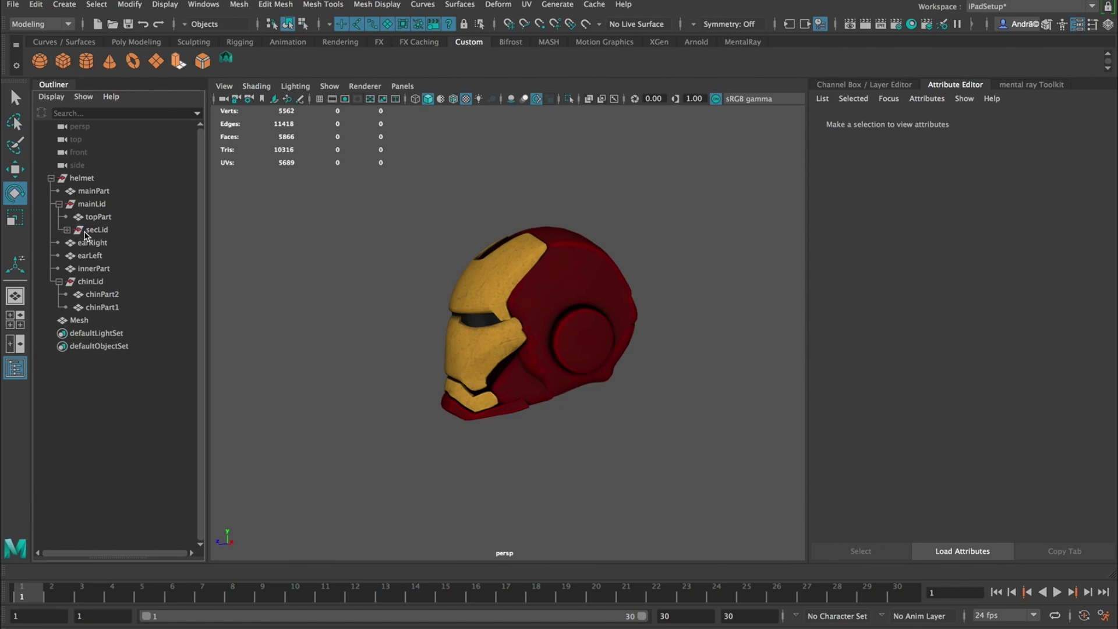
{"action": "left_click", "coordinate": [92, 204]}
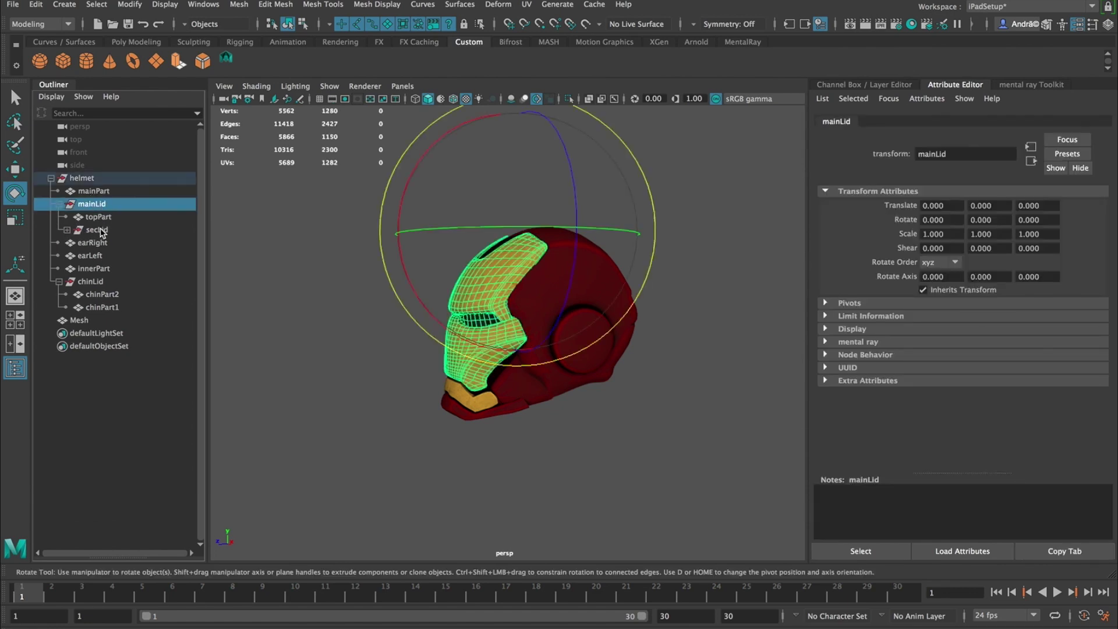
{"action": "left_click", "coordinate": [58, 205]}
{"action": "left_click", "coordinate": [58, 204]}
{"action": "left_click", "coordinate": [90, 229]}
{"action": "left_click_drag", "start_coordinate": [91, 230], "coordinate": [99, 217]}
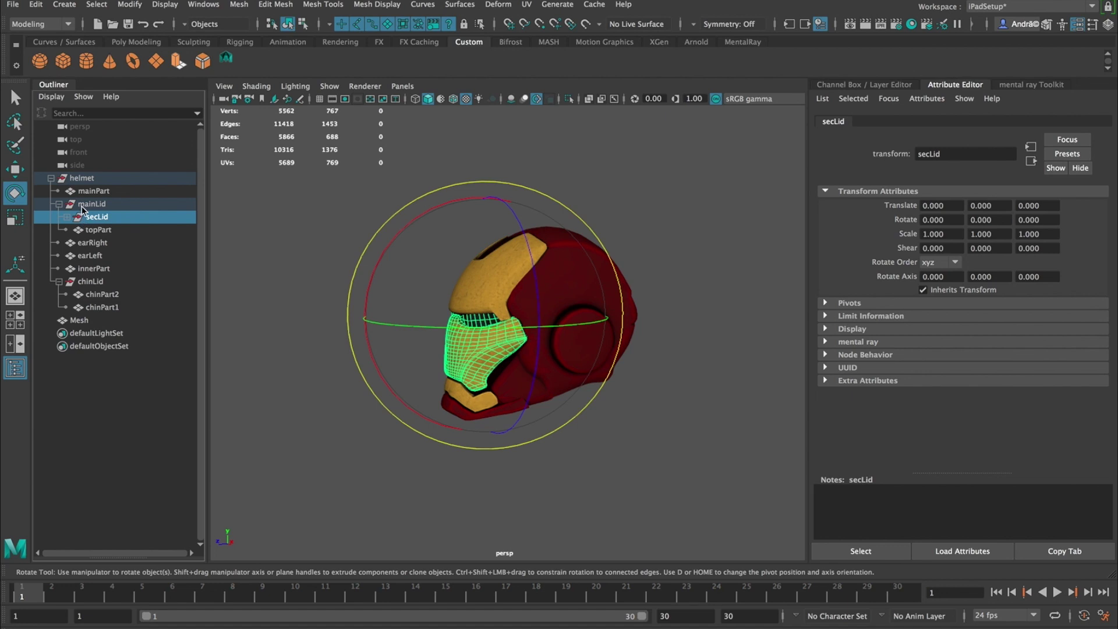
- Inspect which helmet parts belong to the mainLid, secLid and chinLid groups
{"action": "left_click", "coordinate": [81, 207]}
{"action": "left_click", "coordinate": [104, 215]}
{"action": "left_click", "coordinate": [104, 205]}
{"action": "left_click", "coordinate": [105, 215]}
{"action": "left_click", "coordinate": [102, 283]}
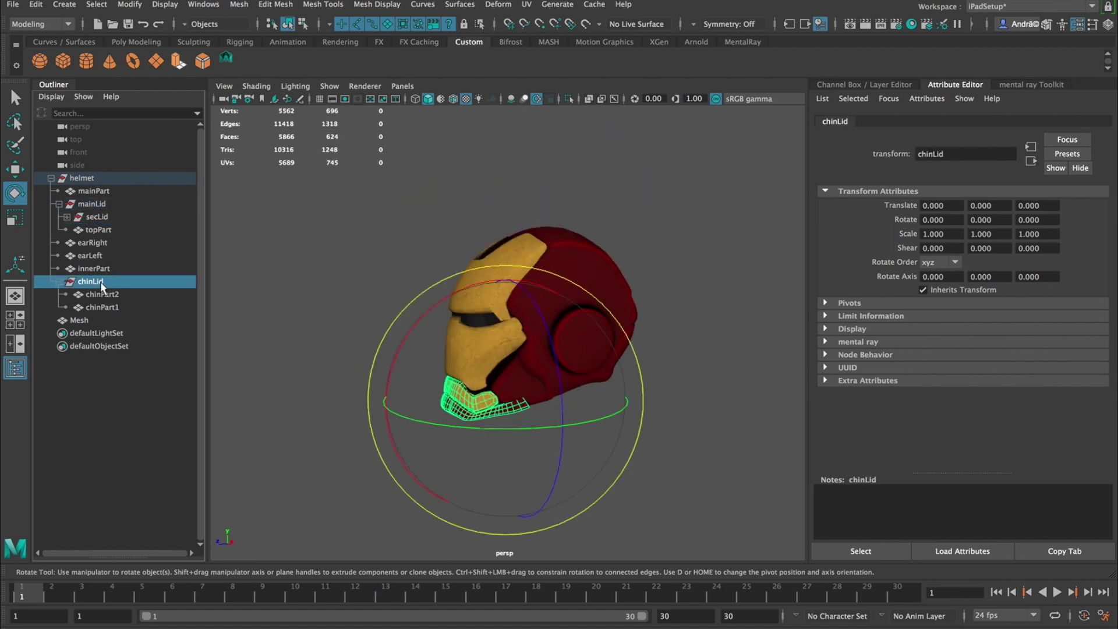
{"action": "left_click_drag", "start_coordinate": [589, 333], "coordinate": [599, 342], "text": "alt"}
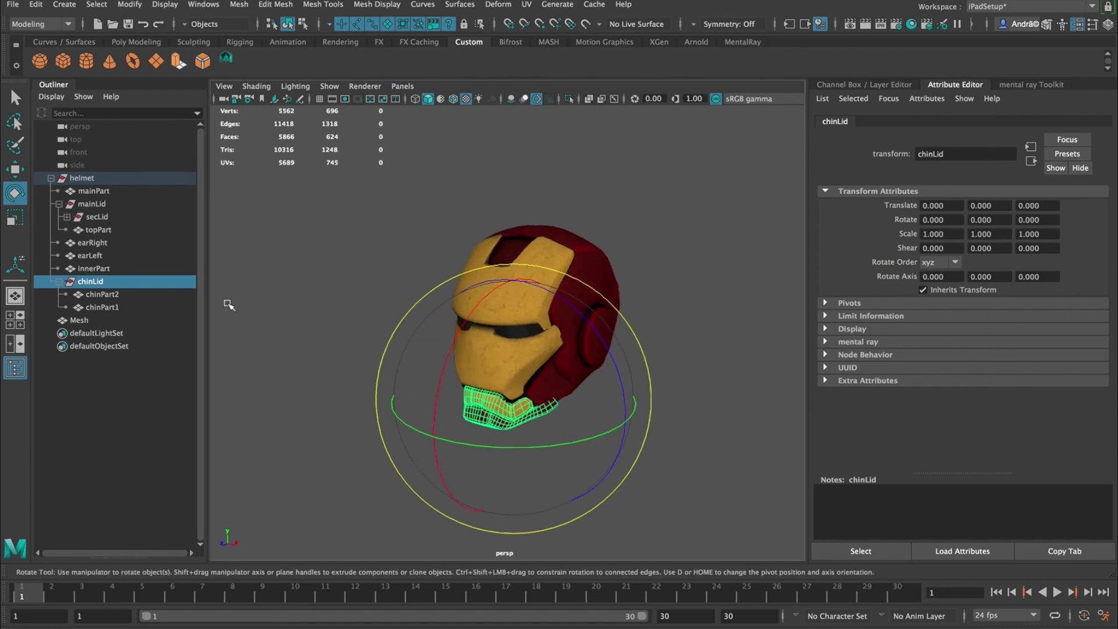
- Collapse chinLid, select mainLid, secLid and chinLid together and display their transform channels in the Channel Box
{"action": "left_click", "coordinate": [59, 282]}
{"action": "left_click", "coordinate": [95, 217], "text": "super"}
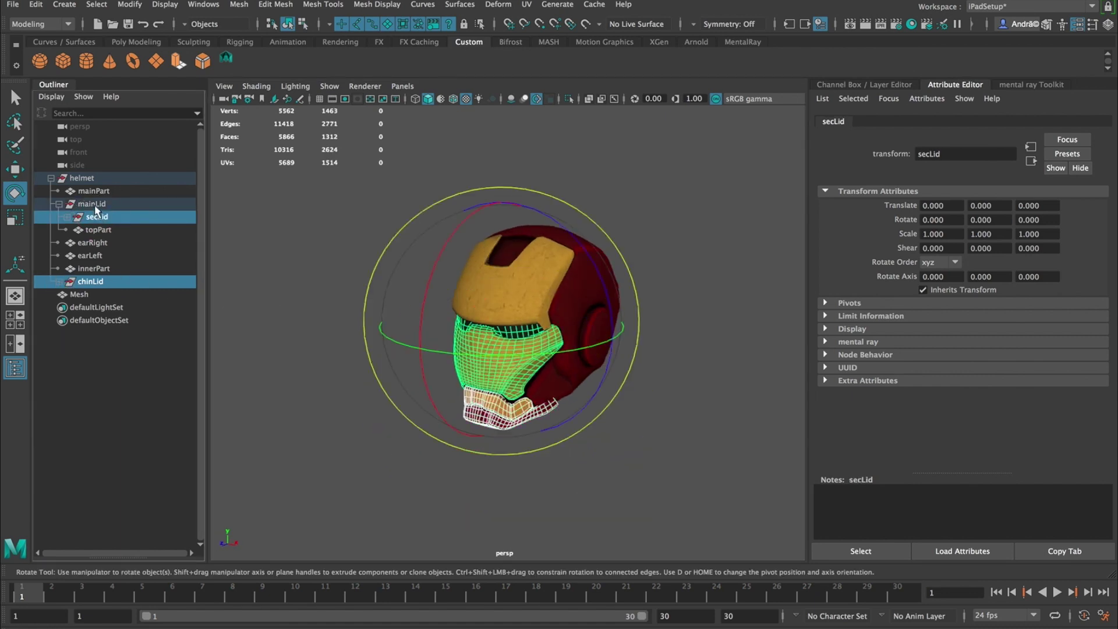
{"action": "left_click", "coordinate": [94, 205], "text": "super"}
{"action": "left_click_drag", "start_coordinate": [432, 263], "coordinate": [657, 252], "text": "alt"}
{"action": "key", "text": "ctrl+a"}
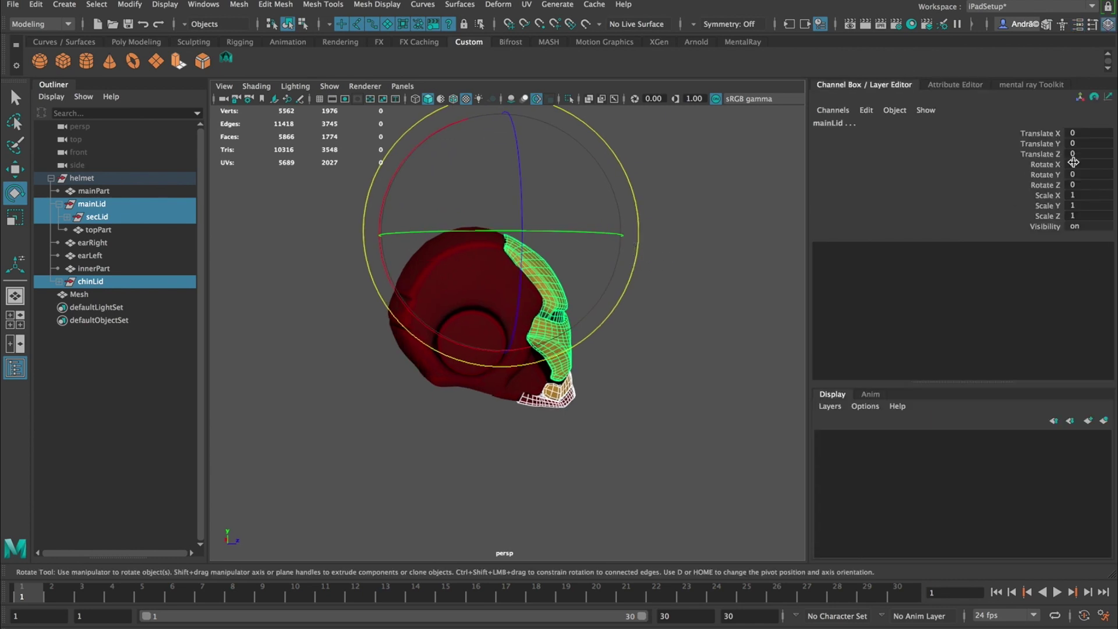
- Inspect the transform channels of the helmet, mainPart, mainLid, secLid and chinLid individually
{"action": "left_click", "coordinate": [99, 218]}
{"action": "left_click", "coordinate": [98, 205]}
{"action": "left_click", "coordinate": [102, 218]}
{"action": "left_click", "coordinate": [90, 282]}
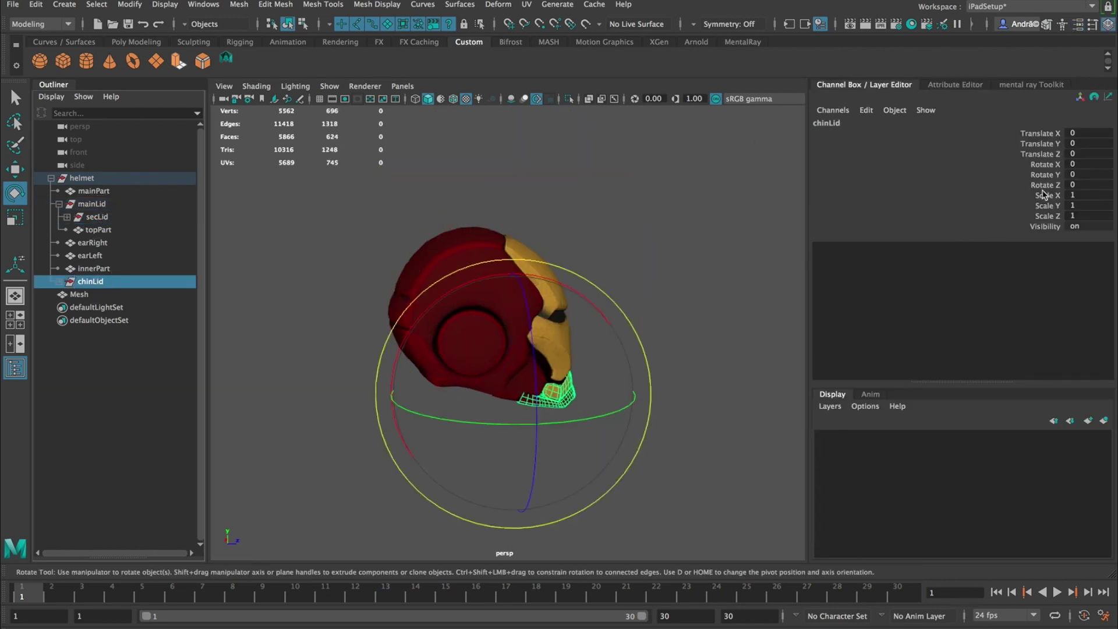
{"action": "left_click", "coordinate": [85, 178]}
{"action": "left_click", "coordinate": [92, 191]}
{"action": "left_click", "coordinate": [94, 204]}
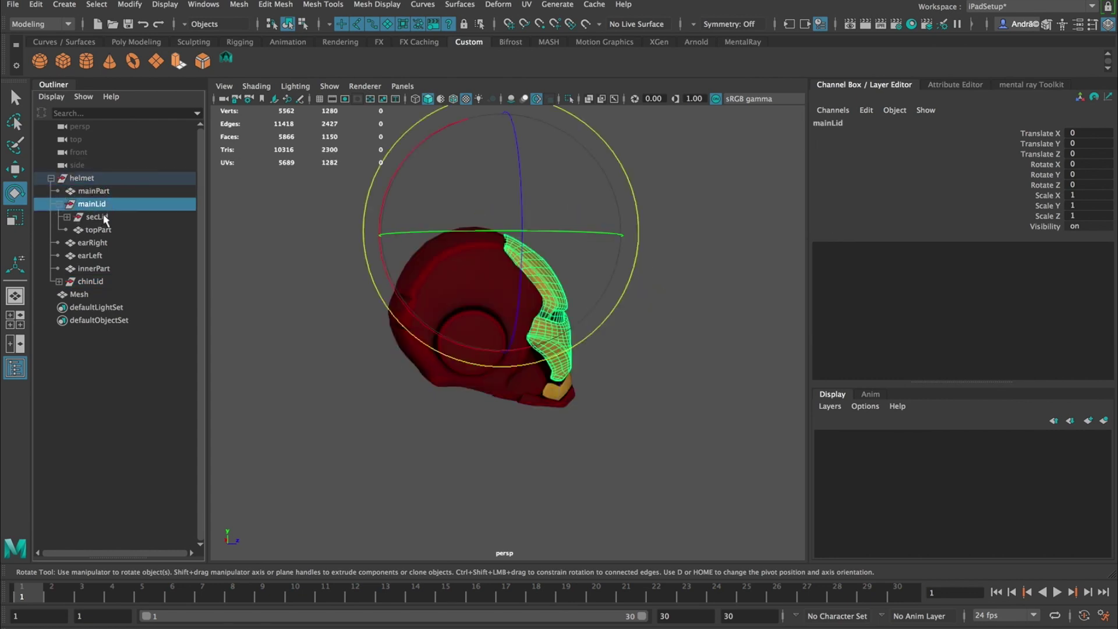
{"action": "left_click", "coordinate": [89, 191]}
{"action": "left_click", "coordinate": [87, 179]}
- Set a keyframe on all channels of mainLid, secLid and chinLid at frame 1
{"action": "left_click", "coordinate": [92, 206]}
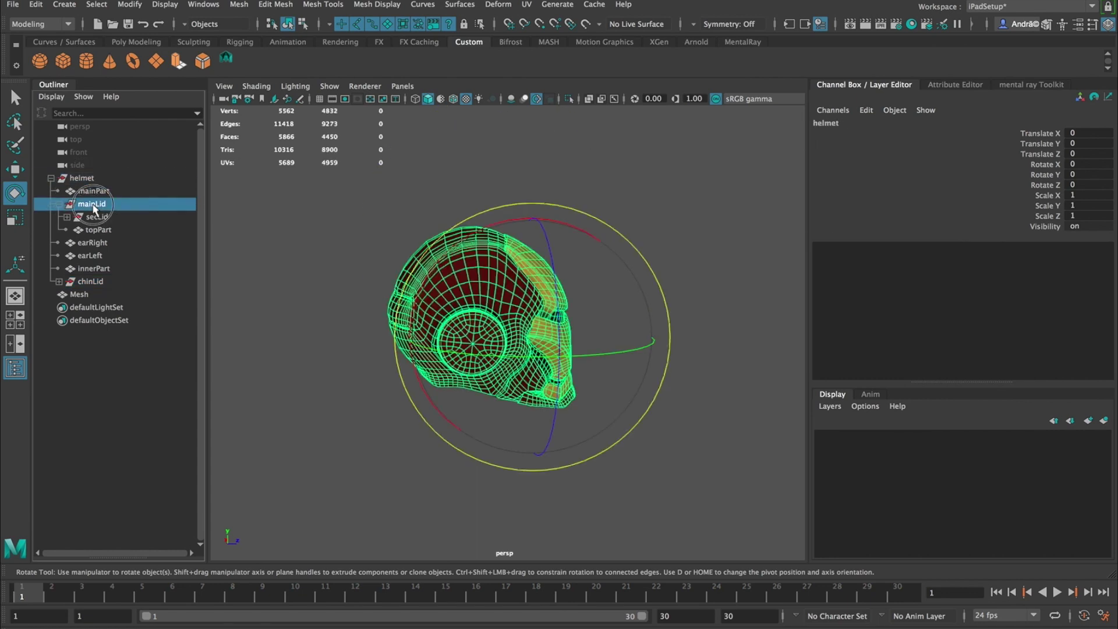
{"action": "left_click", "coordinate": [99, 216], "text": "ctrl"}
{"action": "left_click", "coordinate": [92, 282], "text": "ctrl"}
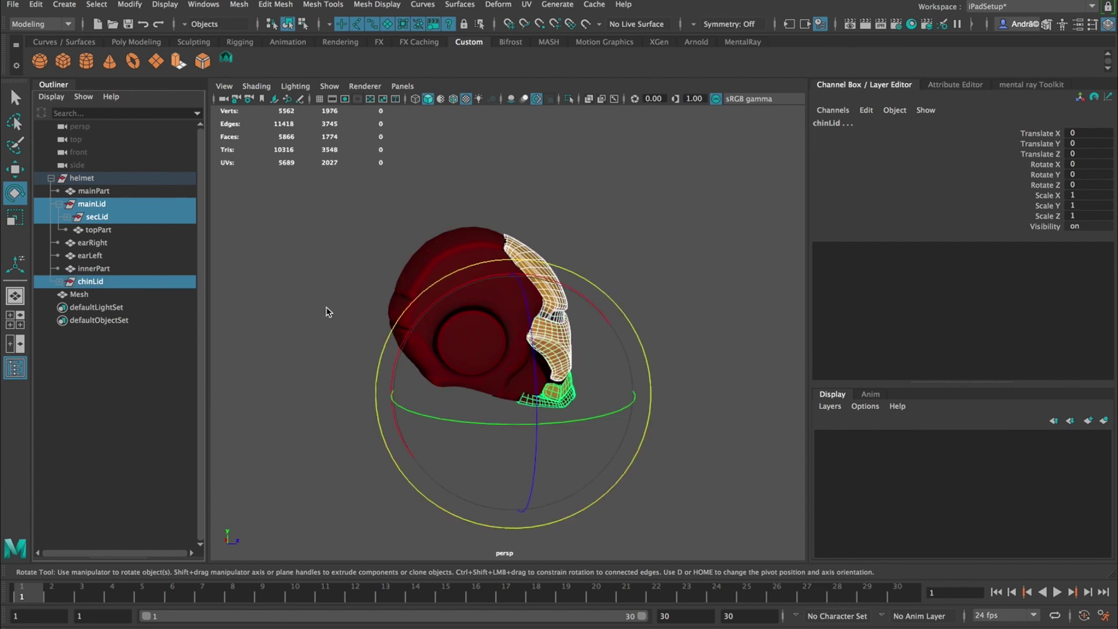
{"action": "key", "text": "s"}
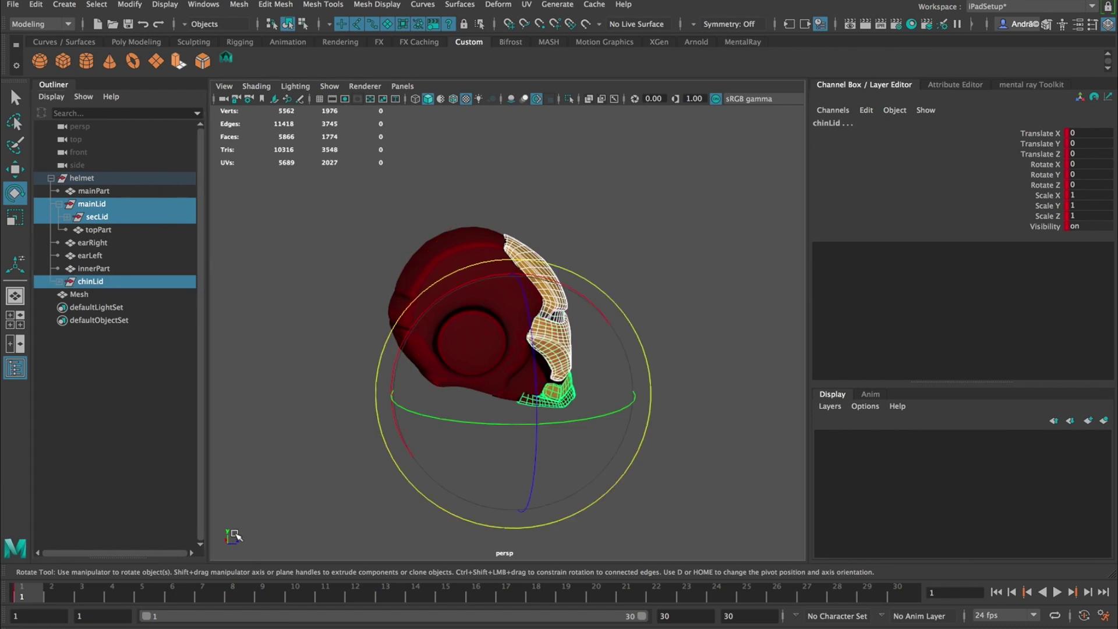
- Set a keyframe on mainLid, secLid and chinLid at frame 30
{"action": "left_click_drag", "start_coordinate": [28, 594], "coordinate": [868, 594]}
{"action": "left_click_drag", "start_coordinate": [933, 611], "coordinate": [964, 608]}
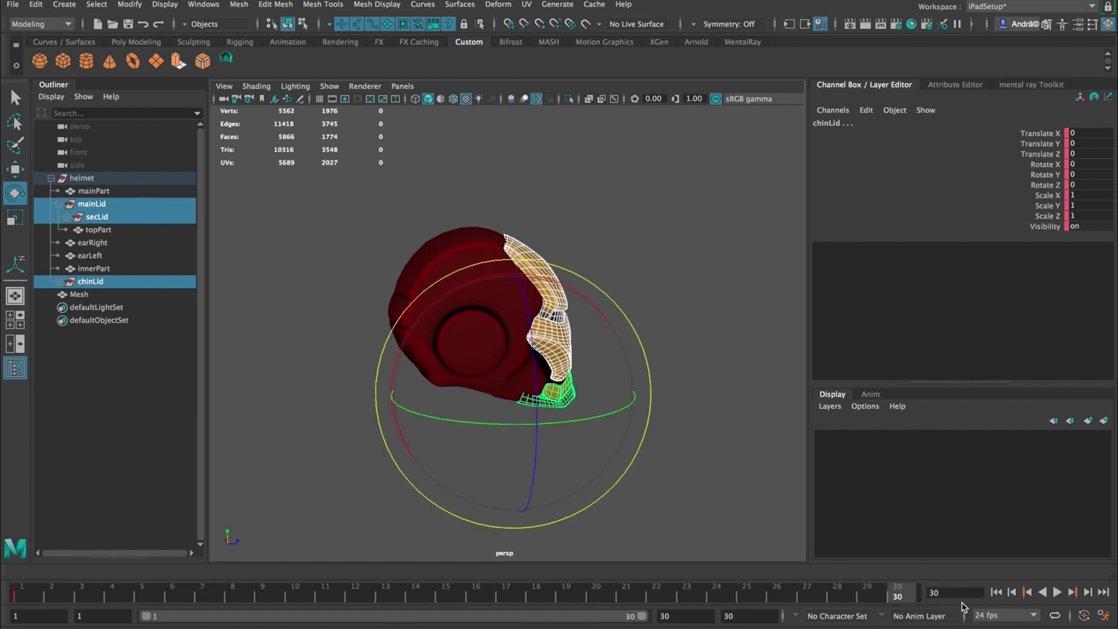
{"action": "key", "text": "s"}
{"action": "left_click_drag", "start_coordinate": [650, 315], "coordinate": [623, 310], "text": "alt"}
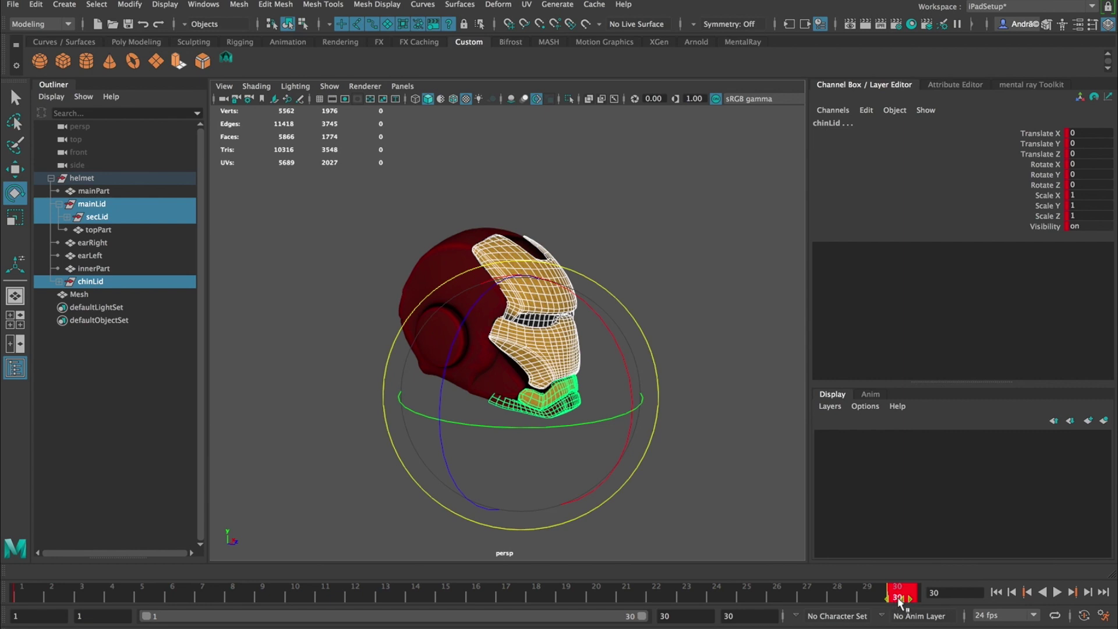
- Scrub back through the timeline and play the animation to check the keyed motion
{"action": "mouse_move", "coordinate": [879, 596]}
{"action": "left_mouse_down"}
{"action": "mouse_move", "coordinate": [889, 595]}
{"action": "mouse_move", "coordinate": [29, 595]}
{"action": "mouse_move", "coordinate": [360, 597]}
{"action": "left_mouse_up"}
{"action": "left_click", "coordinate": [356, 596]}
{"action": "left_click", "coordinate": [142, 593]}
{"action": "key", "text": "alt+v"}
{"action": "left_click", "coordinate": [203, 4]}
{"action": "mouse_move", "coordinate": [257, 52]}
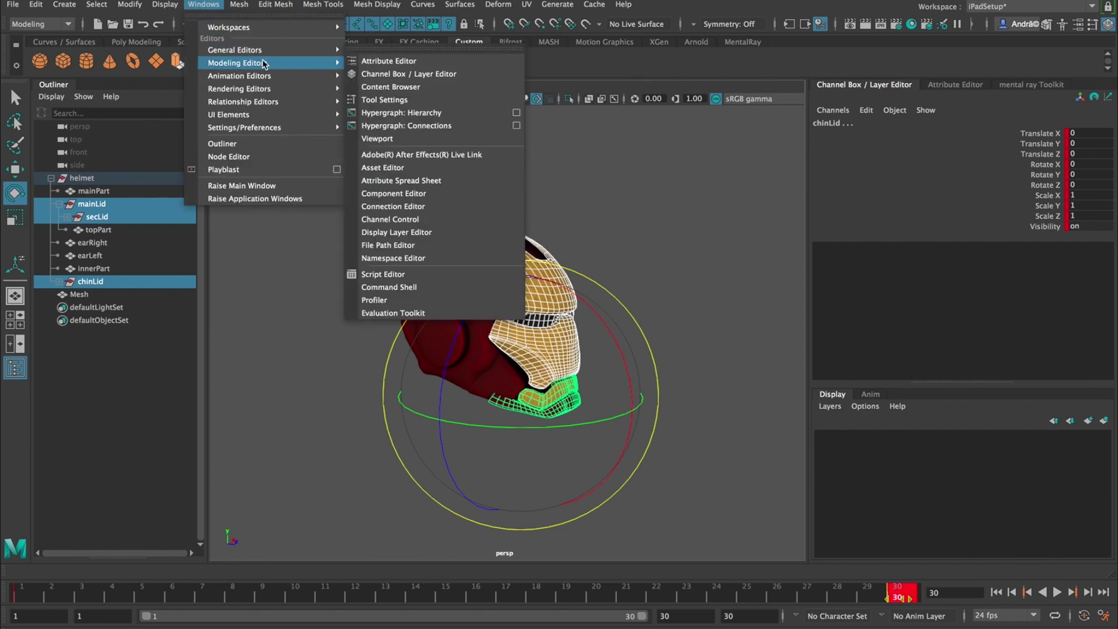
{"action": "mouse_move", "coordinate": [271, 76]}
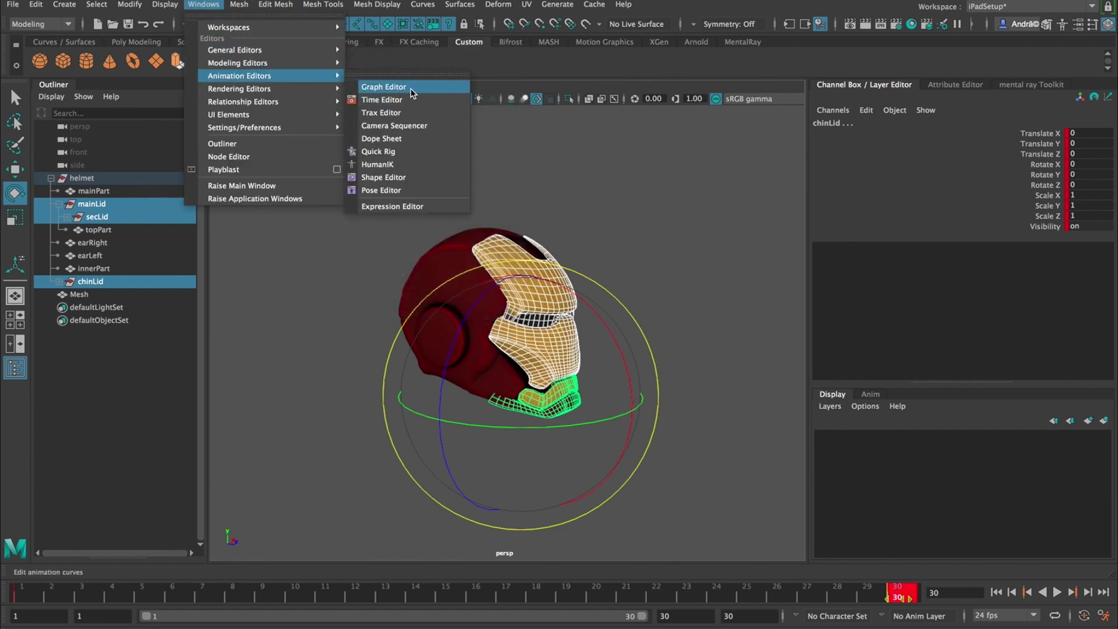
{"action": "left_click", "coordinate": [661, 216]}
- Rotate the mainLid group upward around its X axis at frame 15 to open the faceplate
{"action": "left_click", "coordinate": [711, 431]}
{"action": "left_click_drag", "start_coordinate": [712, 431], "coordinate": [682, 402], "text": "alt"}
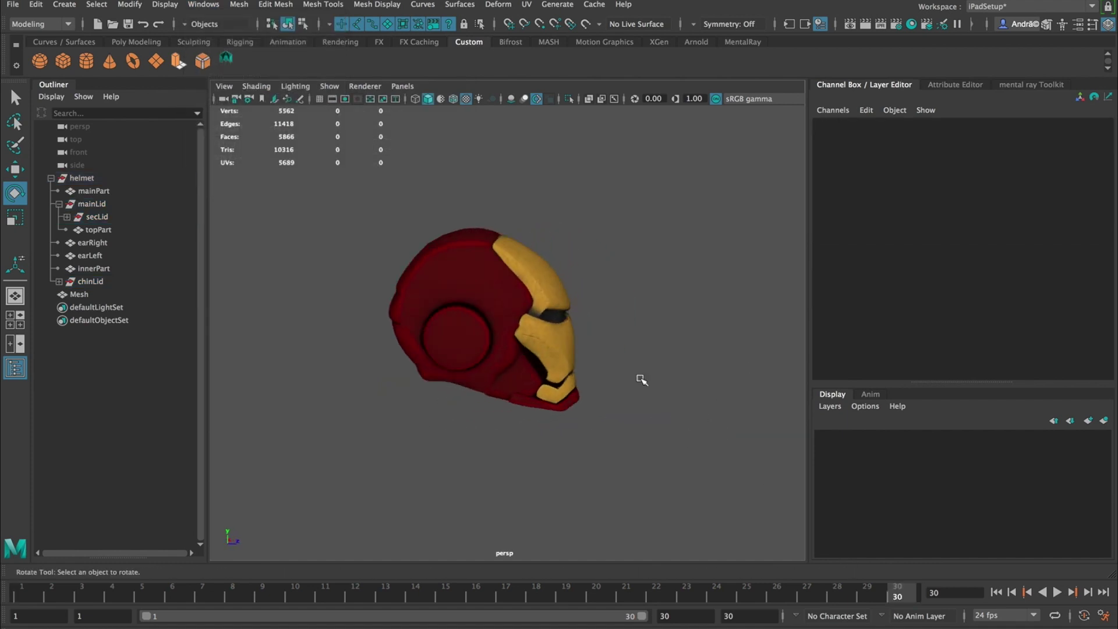
{"action": "left_click", "coordinate": [82, 179]}
{"action": "left_click", "coordinate": [91, 204]}
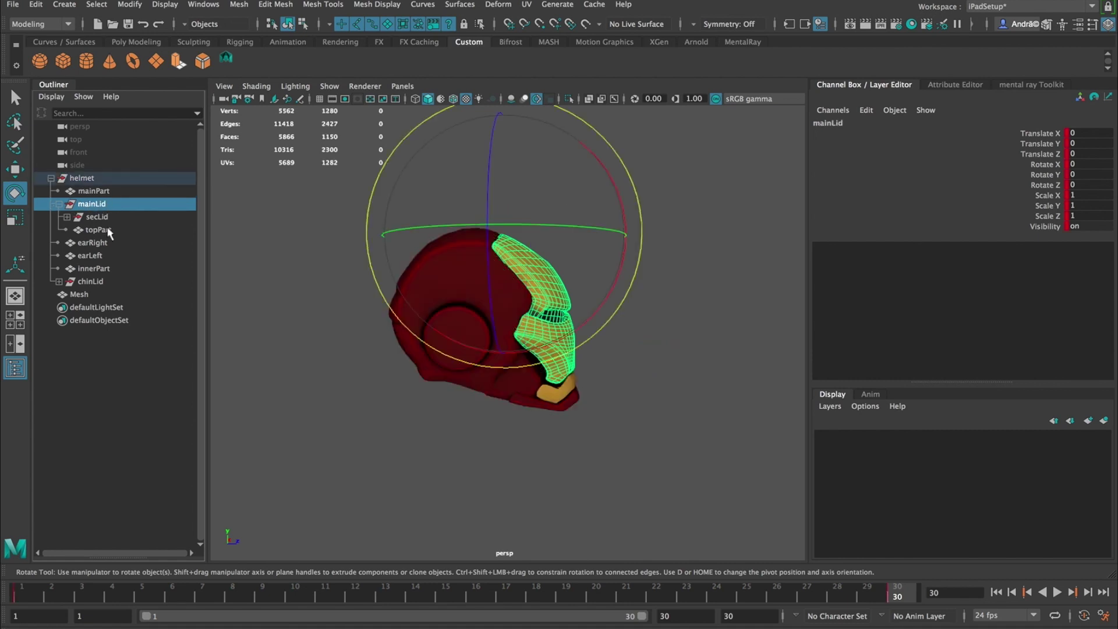
{"action": "left_click", "coordinate": [447, 595]}
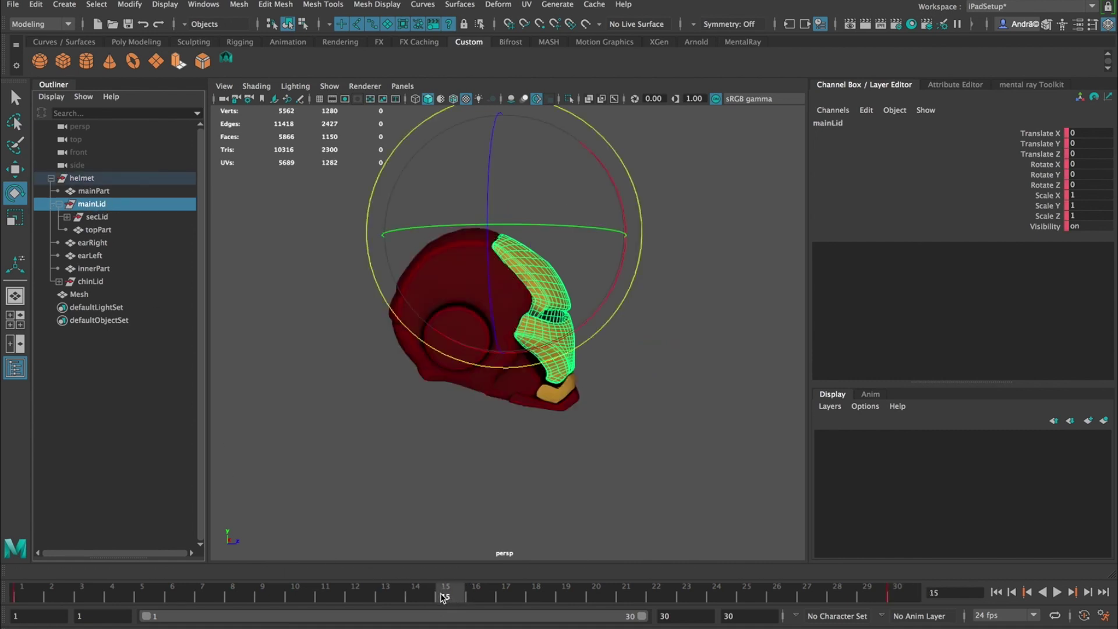
{"action": "left_click_drag", "start_coordinate": [651, 343], "coordinate": [466, 373], "text": "alt"}
{"action": "left_click_drag", "start_coordinate": [499, 371], "coordinate": [622, 325]}
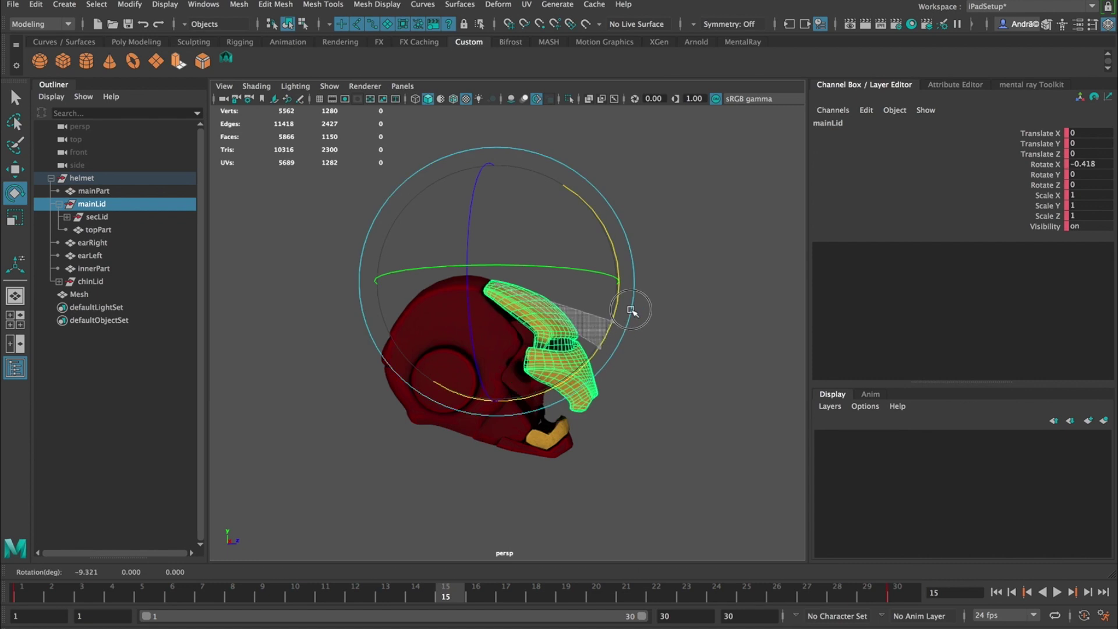
{"action": "left_click_drag", "start_coordinate": [472, 320], "coordinate": [480, 388], "text": "alt"}
- Assign a new Lambert material to the face mesh inside the helmet and rename the mesh denseMeshShader
{"action": "left_click", "coordinate": [679, 508]}
{"action": "mouse_move", "coordinate": [515, 497]}
{"action": "left_mouse_down", "text": "alt"}
{"action": "mouse_move", "coordinate": [554, 497]}
{"action": "mouse_move", "coordinate": [505, 502]}
{"action": "mouse_move", "coordinate": [524, 479]}
{"action": "left_mouse_up", "text": "alt"}
{"action": "left_click", "coordinate": [509, 400]}
{"action": "left_click_drag", "start_coordinate": [509, 400], "coordinate": [431, 407], "text": "alt"}
{"action": "key", "text": "z"}
{"action": "left_click", "coordinate": [591, 400]}
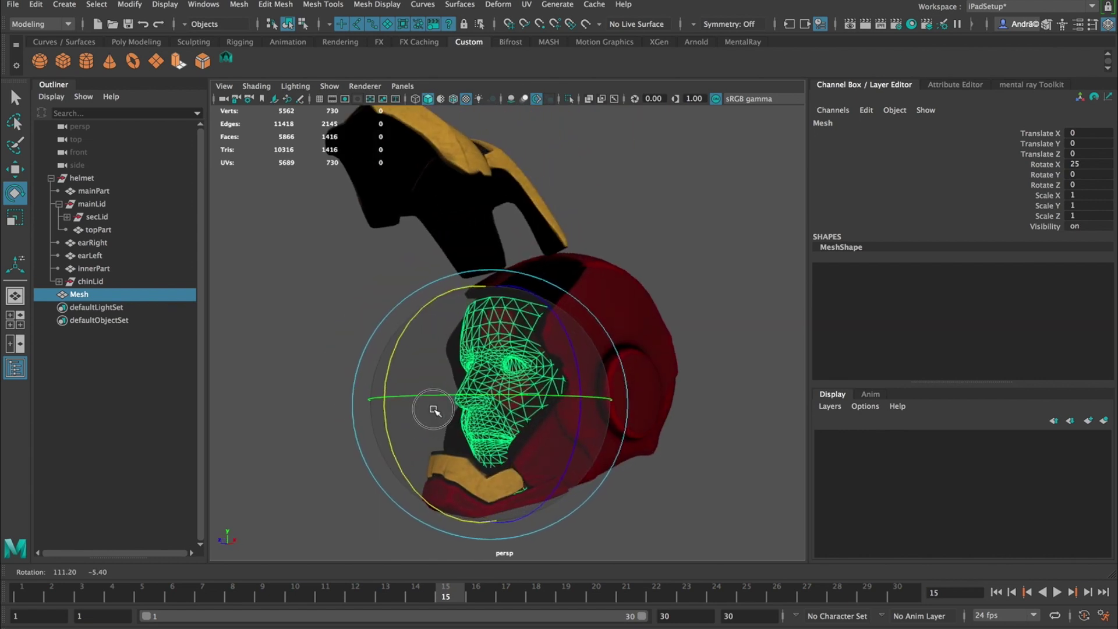
{"action": "left_click_drag", "start_coordinate": [562, 432], "coordinate": [729, 427], "text": "alt"}
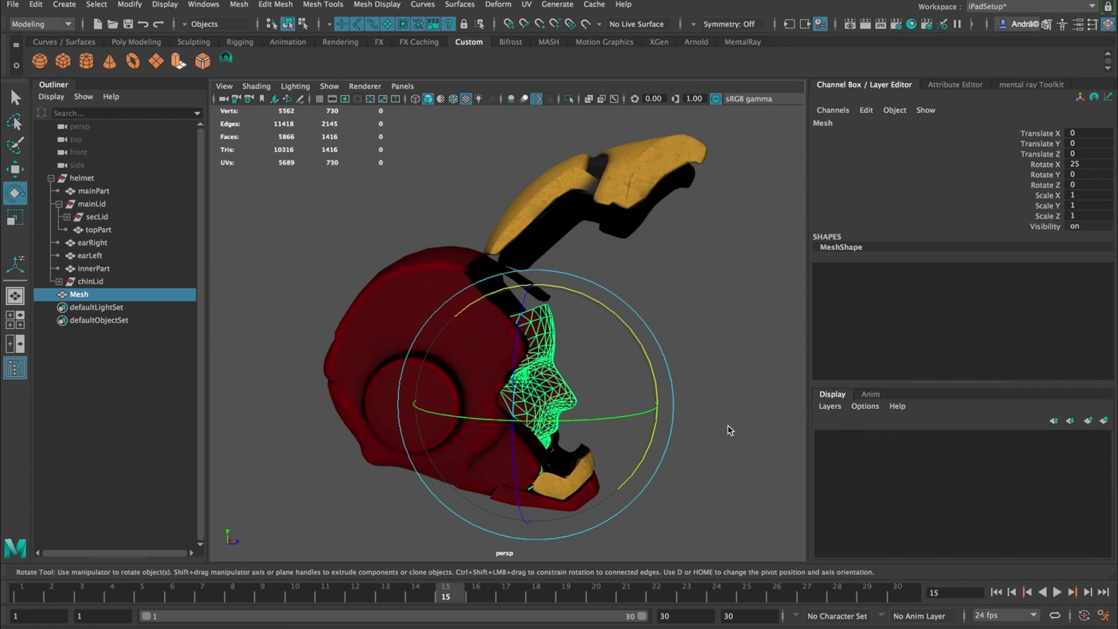
{"action": "left_click_drag", "start_coordinate": [710, 333], "coordinate": [518, 248], "text": "alt"}
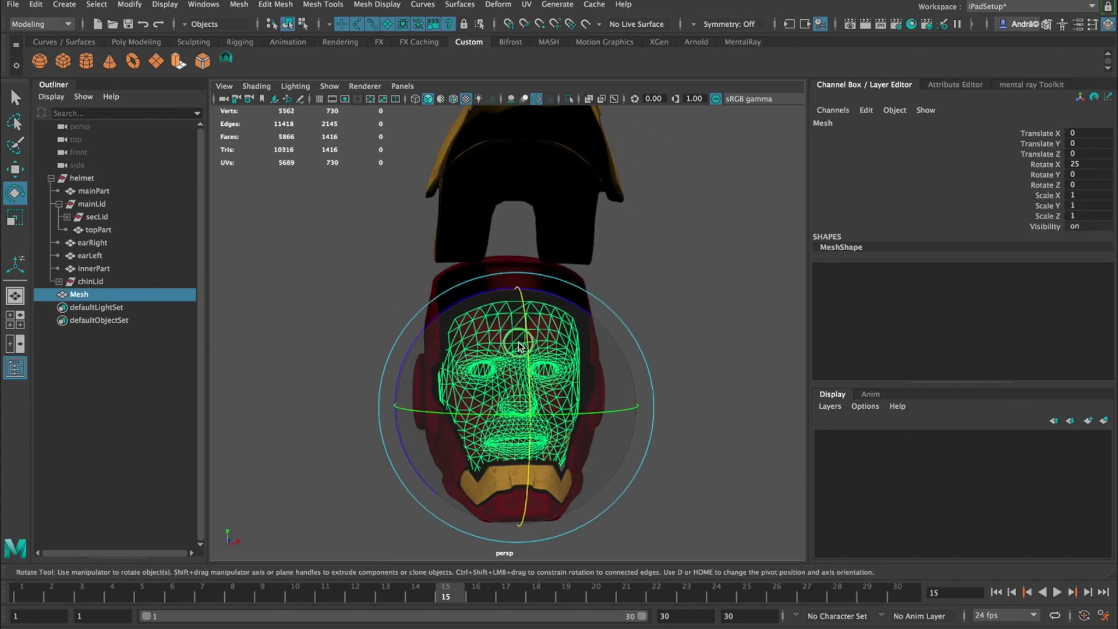
{"action": "right_click_drag", "start_coordinate": [518, 248], "coordinate": [535, 438]}
{"action": "right_click_drag", "start_coordinate": [548, 594], "coordinate": [631, 548]}
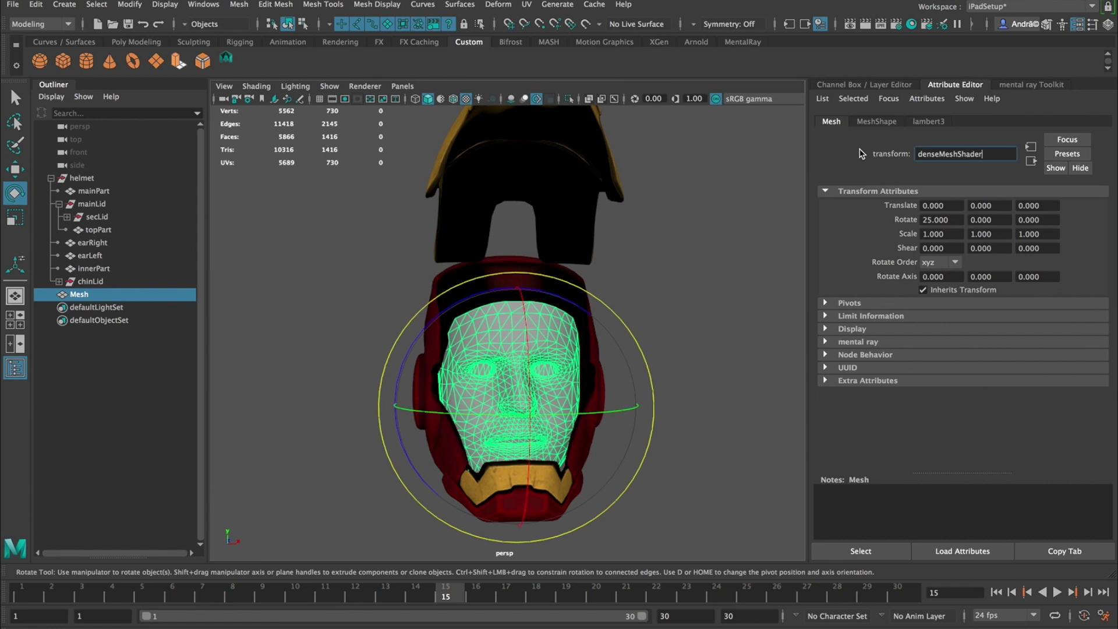
{"action": "left_click", "coordinate": [774, 278]}
- Rotate mainLid further open at frame 15, to about -135 degrees around X
{"action": "left_click_drag", "start_coordinate": [707, 287], "coordinate": [530, 216], "text": "alt"}
{"action": "left_click", "coordinate": [89, 216]}
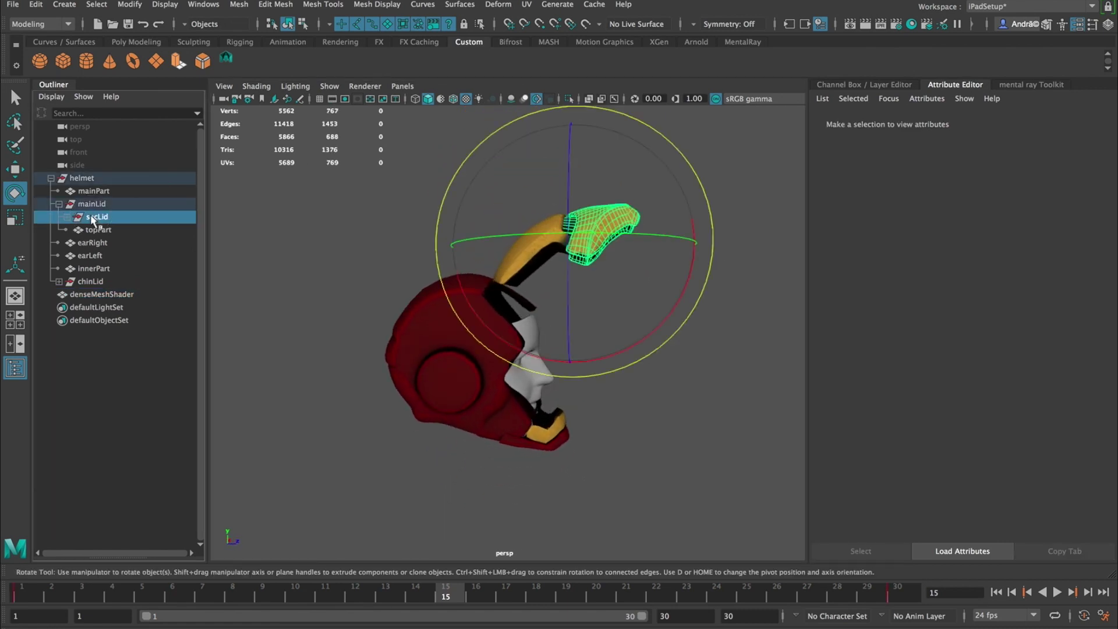
{"action": "left_click", "coordinate": [91, 204]}
{"action": "left_click_drag", "start_coordinate": [608, 250], "coordinate": [507, 283]}
{"action": "left_click_drag", "start_coordinate": [544, 233], "coordinate": [607, 303]}
{"action": "left_click", "coordinate": [654, 252]}
{"action": "left_click_drag", "start_coordinate": [654, 252], "coordinate": [603, 248], "text": "alt"}
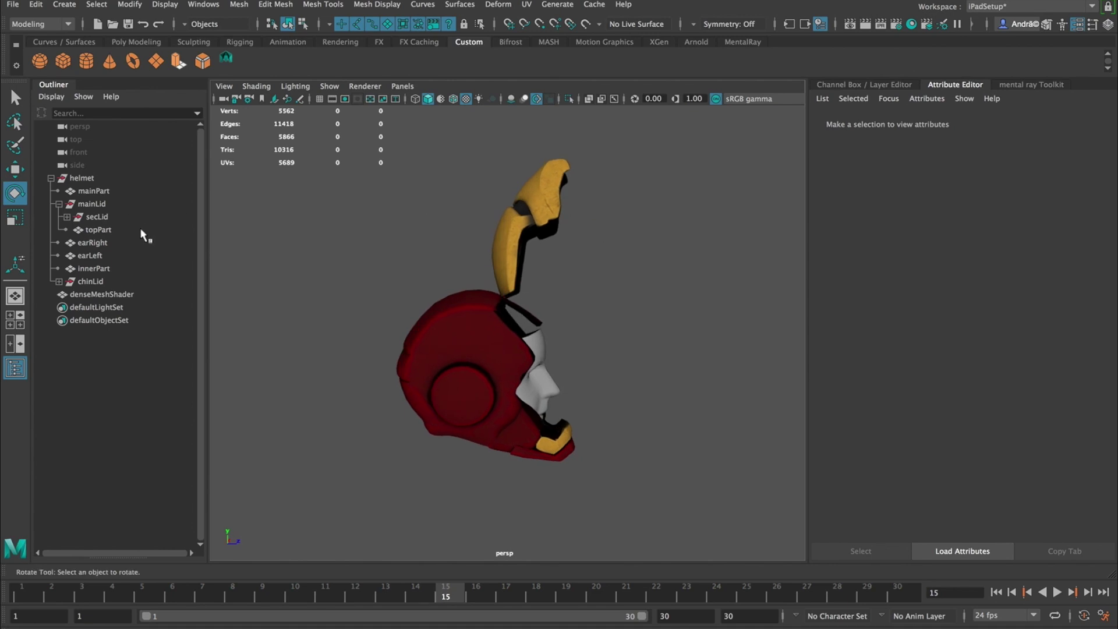
{"action": "left_click", "coordinate": [111, 204]}
{"action": "mouse_move", "coordinate": [600, 233]}
{"action": "left_mouse_down", "text": "alt"}
{"action": "mouse_move", "coordinate": [390, 236]}
{"action": "mouse_move", "coordinate": [588, 236]}
{"action": "left_mouse_up", "text": "alt"}
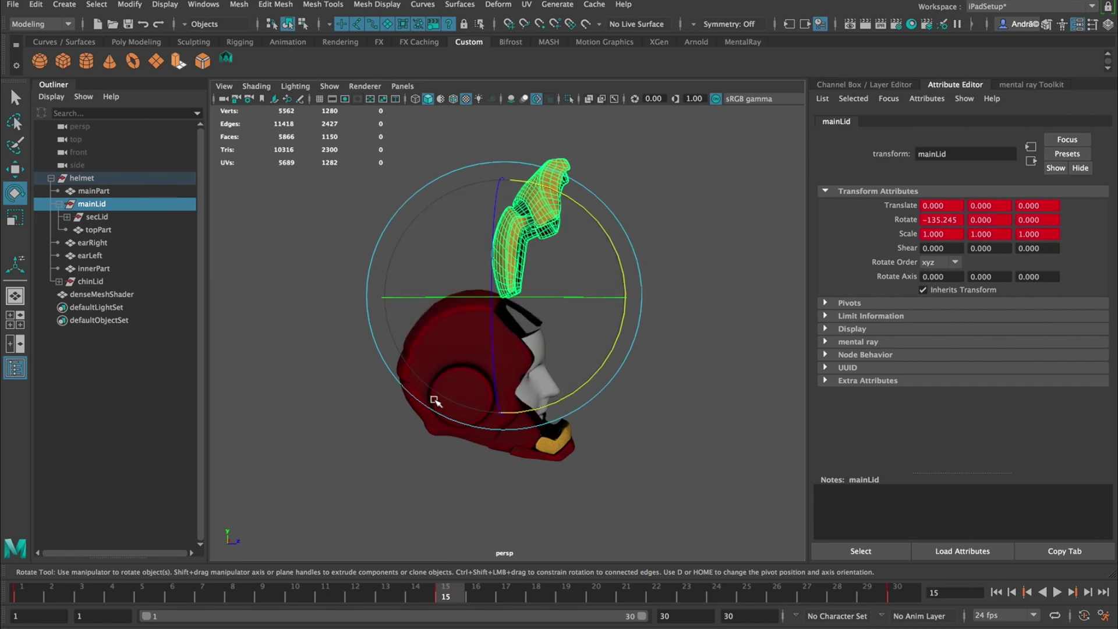
- Rotate the secLid group around its X axis at frame 15 to angle it relative to the top part
{"action": "left_click", "coordinate": [94, 216]}
{"action": "left_click_drag", "start_coordinate": [780, 250], "coordinate": [391, 295], "text": "alt"}
{"action": "left_click_drag", "start_coordinate": [566, 187], "coordinate": [567, 194]}
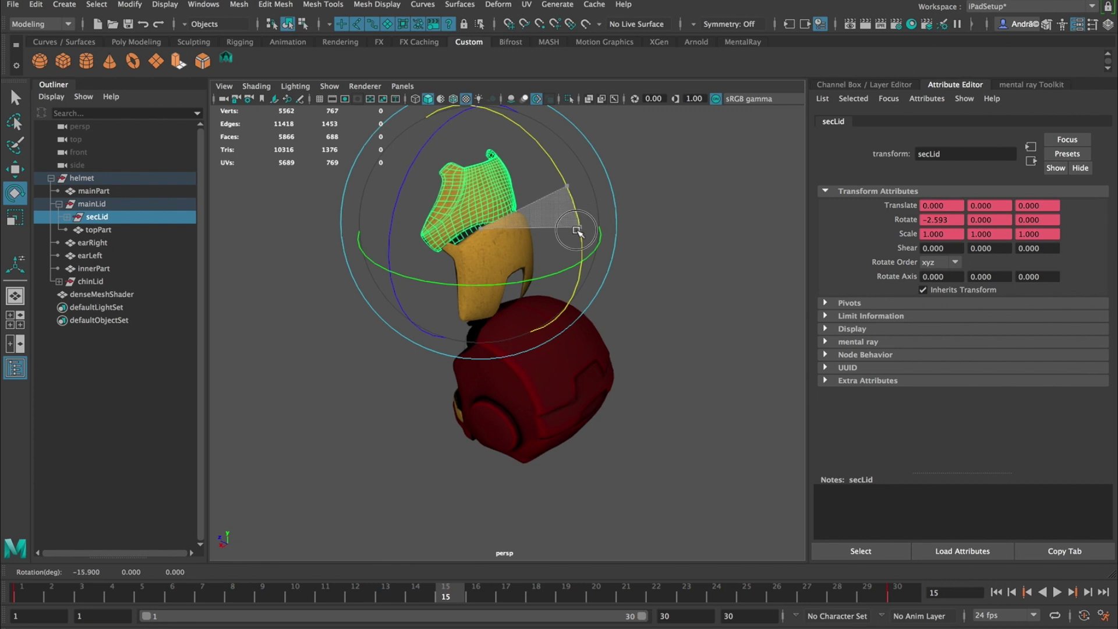
{"action": "left_click_drag", "start_coordinate": [577, 223], "coordinate": [553, 232], "text": "alt"}
- Rotate the chinLid group downward by about 80 degrees around X at frame 15
{"action": "left_click", "coordinate": [90, 281]}
{"action": "left_click_drag", "start_coordinate": [525, 280], "coordinate": [546, 457], "text": "alt"}
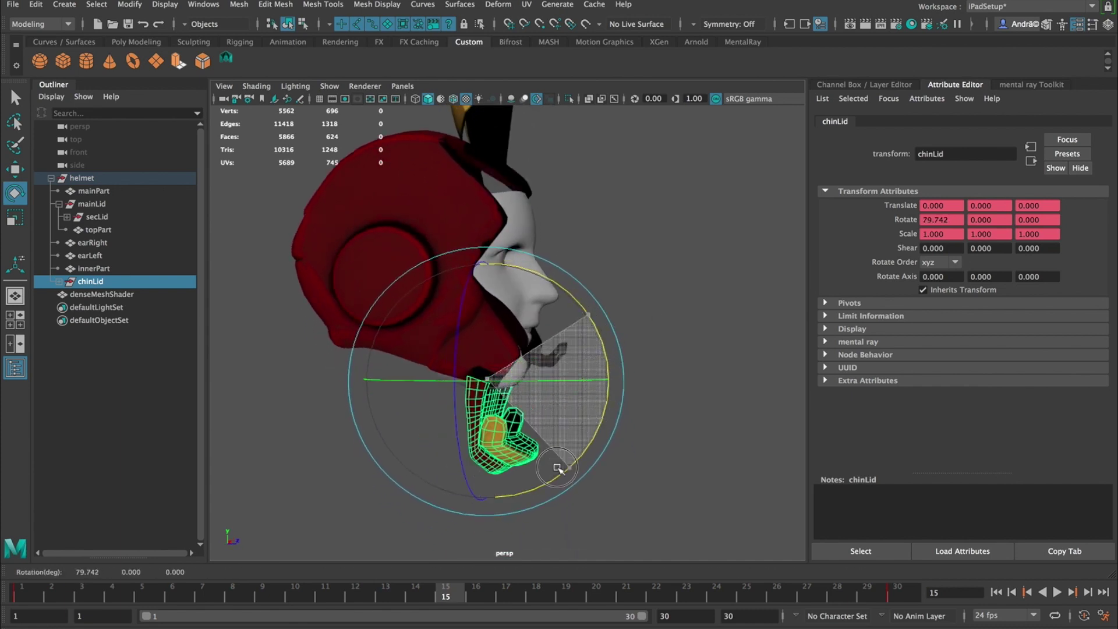
{"action": "left_click_drag", "start_coordinate": [564, 463], "coordinate": [524, 364]}
{"action": "left_click", "coordinate": [684, 367]}
{"action": "right_click_drag", "start_coordinate": [524, 364], "coordinate": [574, 367], "text": "alt"}
- Scrub through the timeline to review the helmet's opening and closing motion
{"action": "left_click_drag", "start_coordinate": [365, 595], "coordinate": [58, 597]}
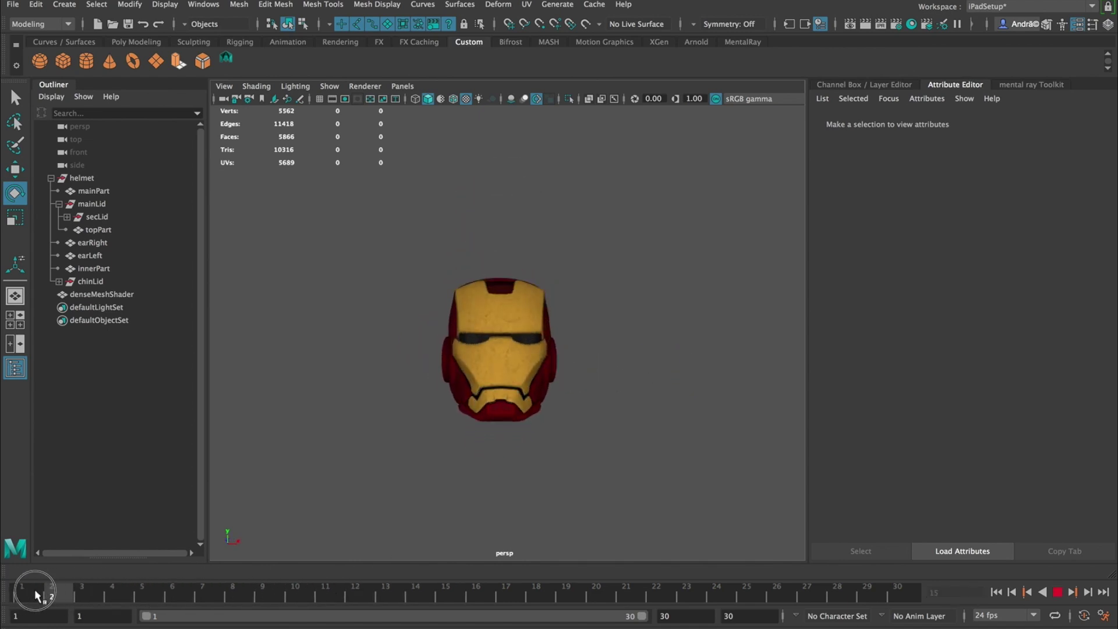
{"action": "left_click_drag", "start_coordinate": [223, 579], "coordinate": [348, 579]}
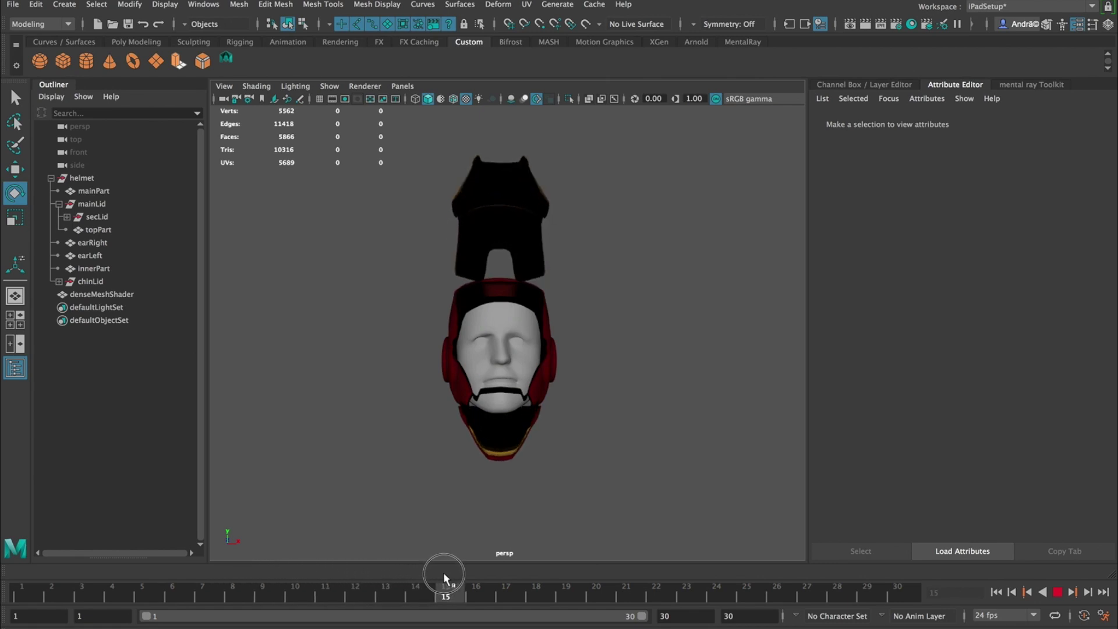
{"action": "left_click_drag", "start_coordinate": [577, 582], "coordinate": [746, 582]}
{"action": "left_click_drag", "start_coordinate": [886, 577], "coordinate": [479, 600]}
{"action": "left_click_drag", "start_coordinate": [459, 595], "coordinate": [3, 615]}
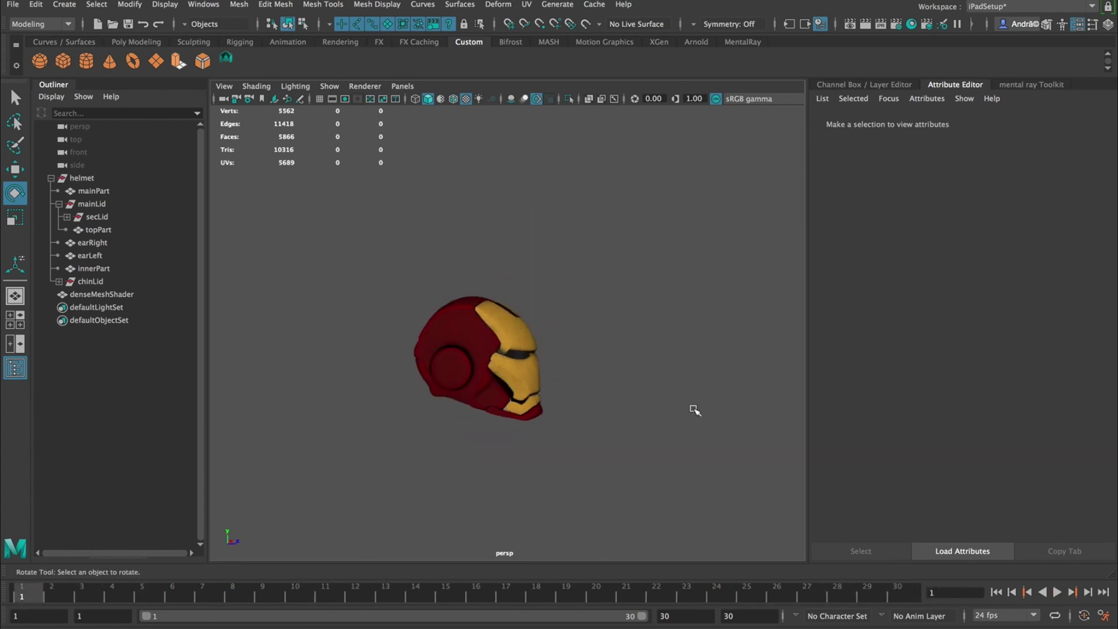
- Play the helmet animation from several viewing angles to check its timing
{"action": "left_click_drag", "start_coordinate": [695, 425], "coordinate": [683, 425], "text": "alt"}
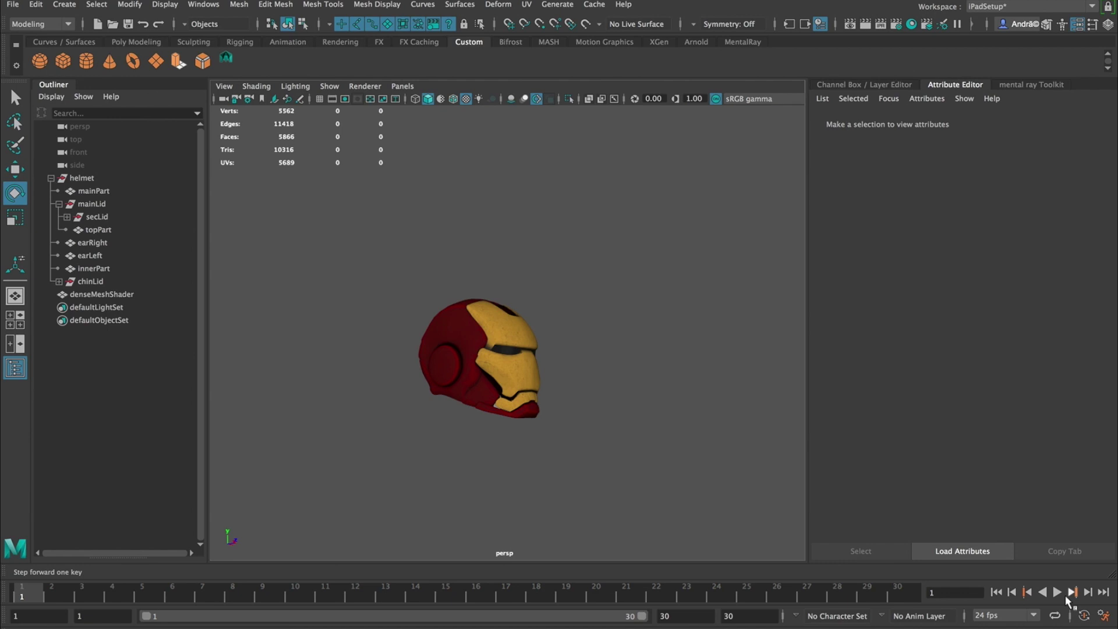
{"action": "left_click", "coordinate": [1058, 593]}
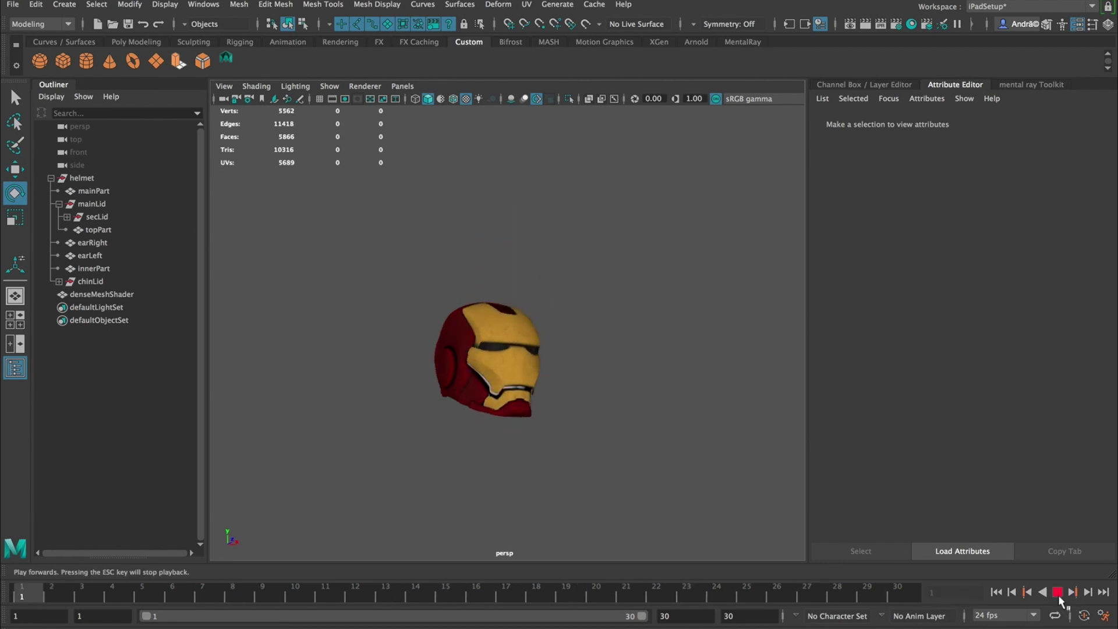
{"action": "left_click", "coordinate": [1057, 593]}
{"action": "left_click_drag", "start_coordinate": [543, 326], "coordinate": [620, 351], "text": "alt"}
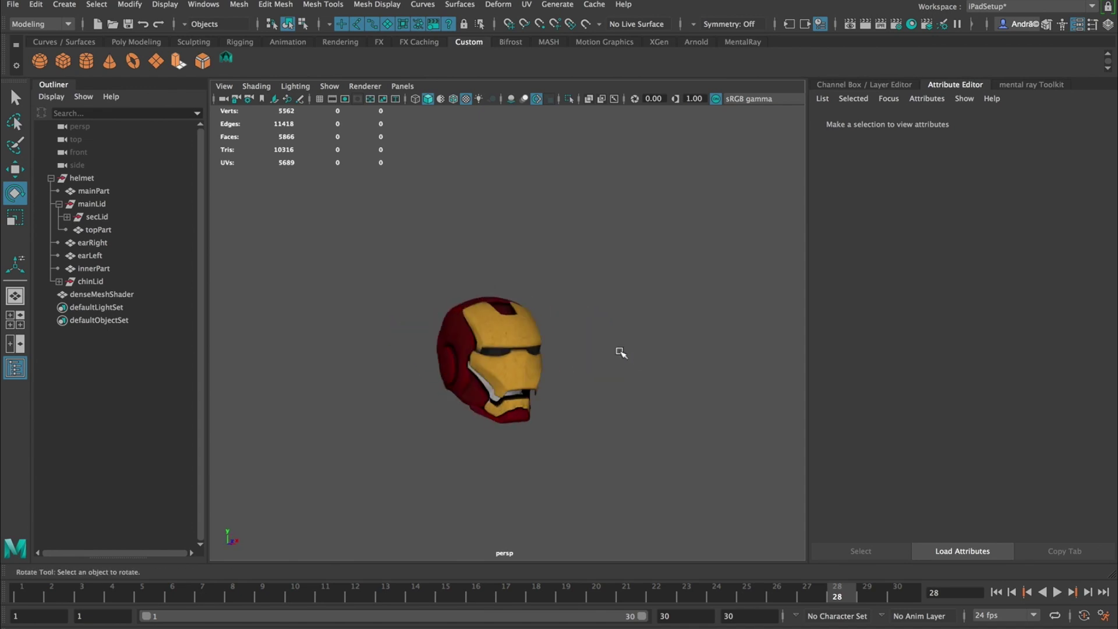
{"action": "left_click_drag", "start_coordinate": [395, 590], "coordinate": [87, 616]}
{"action": "left_click_drag", "start_coordinate": [537, 375], "coordinate": [588, 378], "text": "alt"}
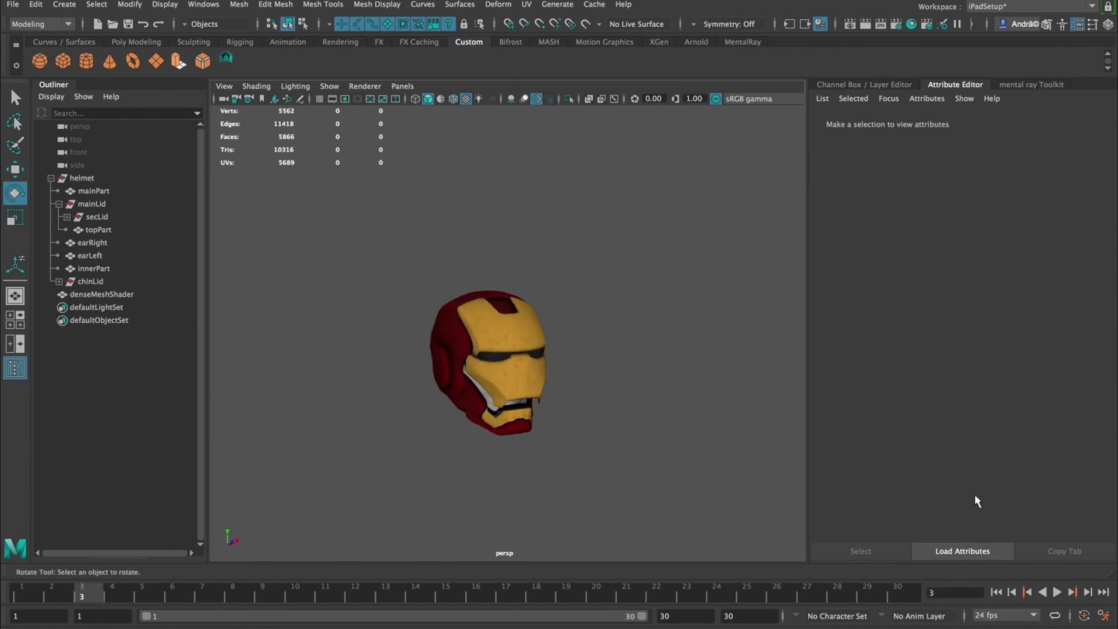
{"action": "left_click", "coordinate": [1057, 594]}
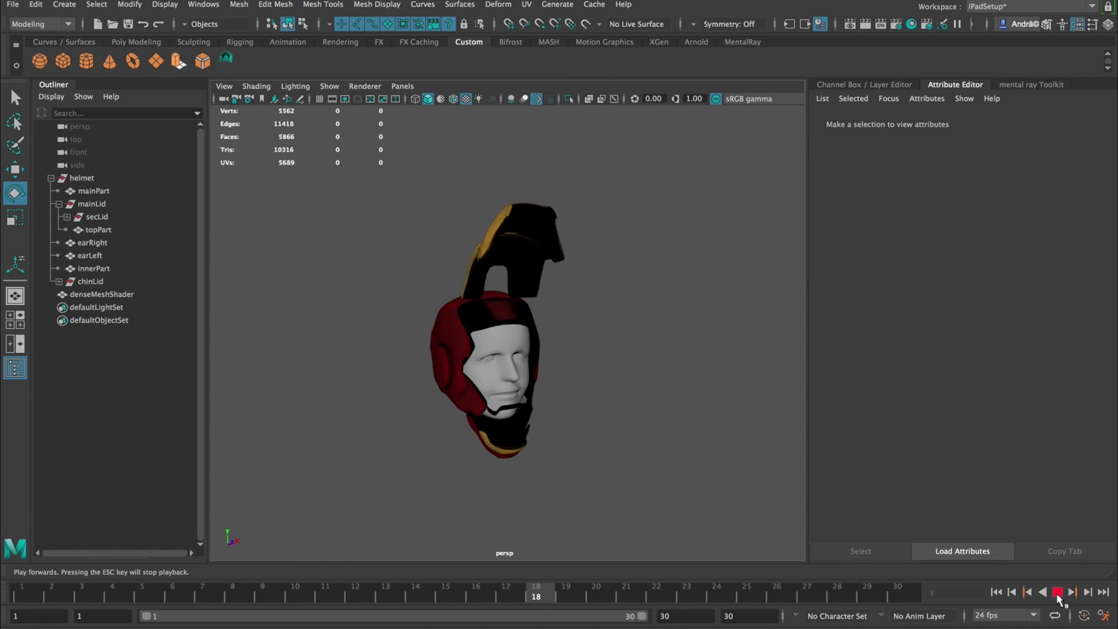
{"action": "left_click", "coordinate": [1058, 594]}
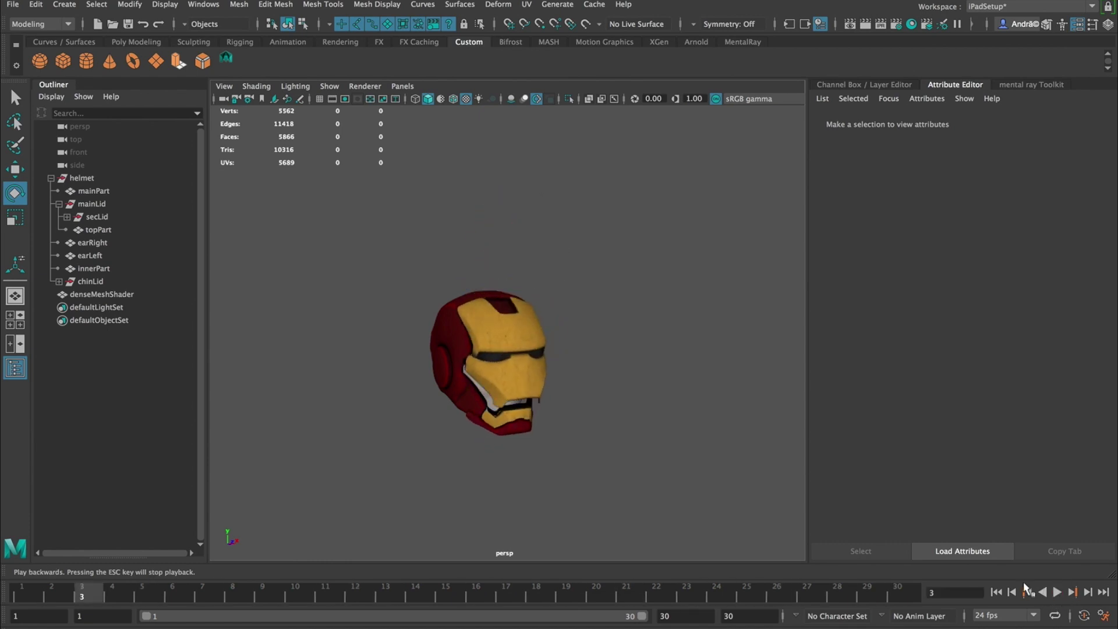
- Create a playblast of the helmet animation from an angled view, watch the movie and close it
{"action": "left_click_drag", "start_coordinate": [564, 374], "coordinate": [435, 384]}
{"action": "left_click", "coordinate": [207, 6]}
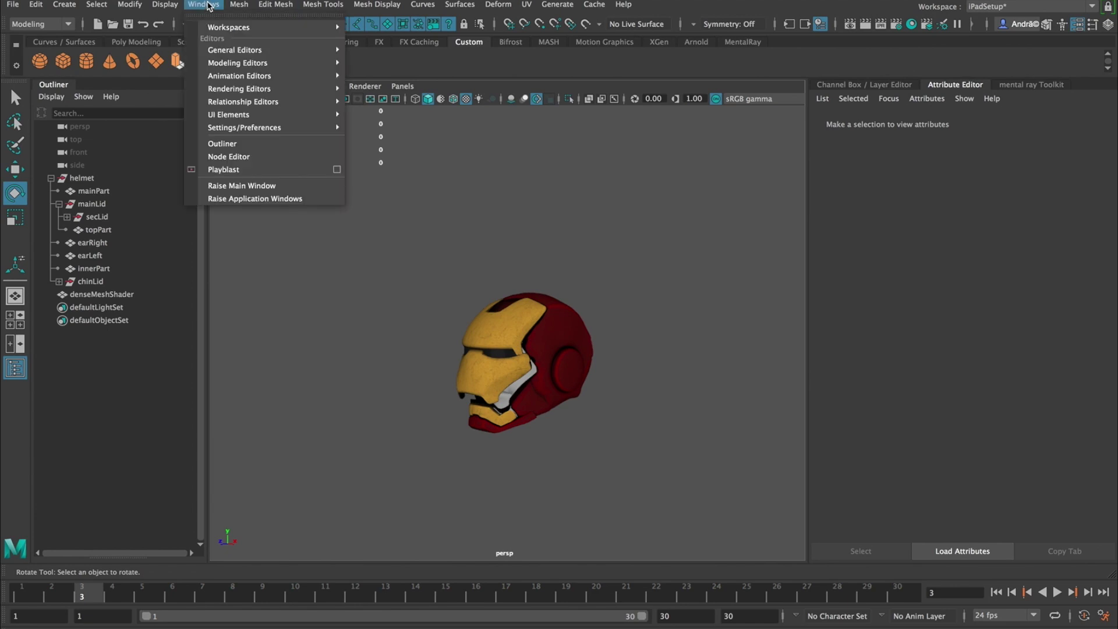
{"action": "left_click", "coordinate": [260, 171]}
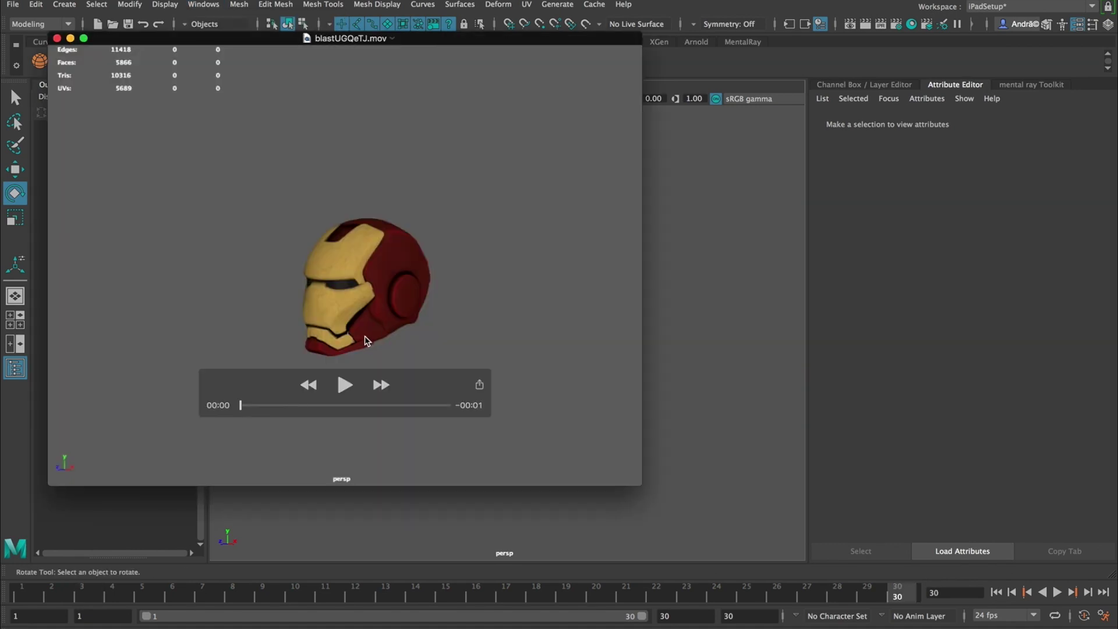
{"action": "left_click_drag", "start_coordinate": [408, 383], "coordinate": [476, 444]}
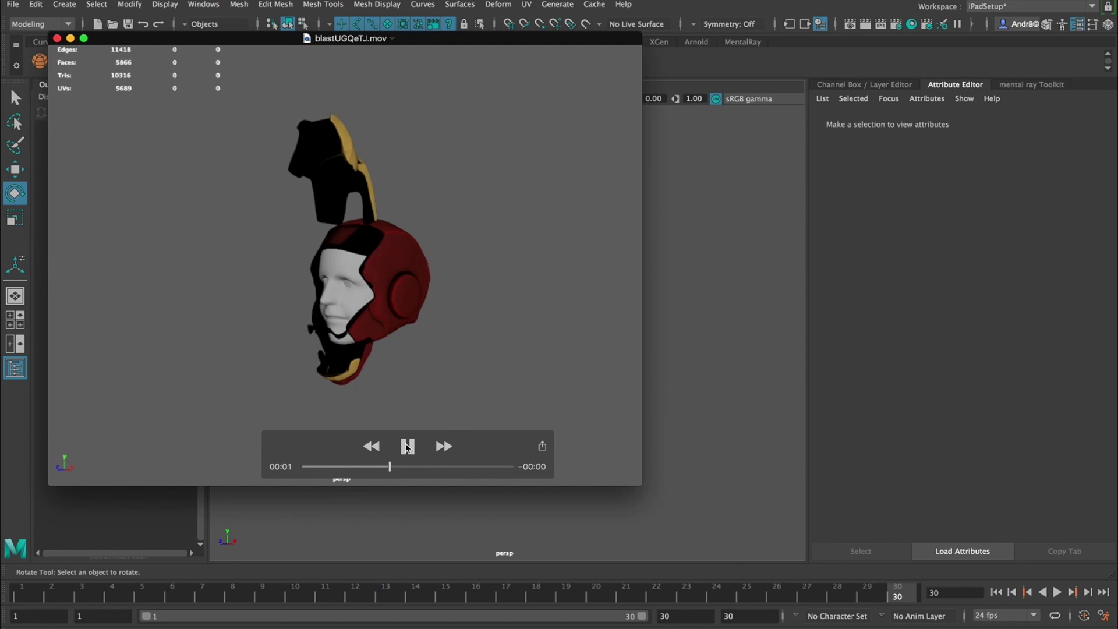
{"action": "left_click", "coordinate": [406, 446]}
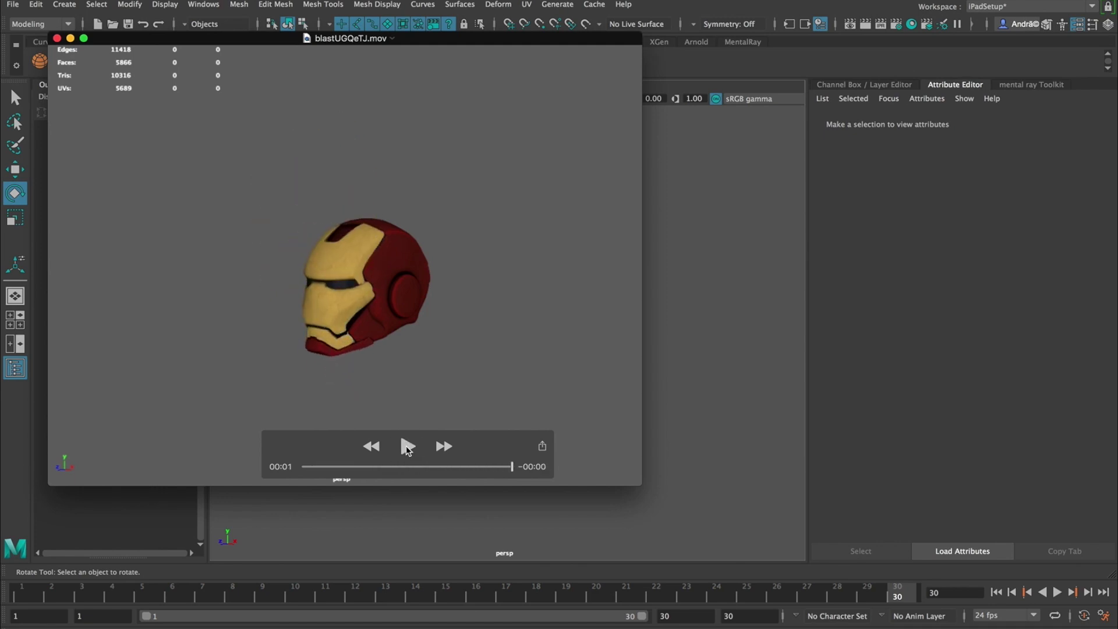
{"action": "left_click", "coordinate": [407, 446]}
{"action": "left_click", "coordinate": [57, 39]}
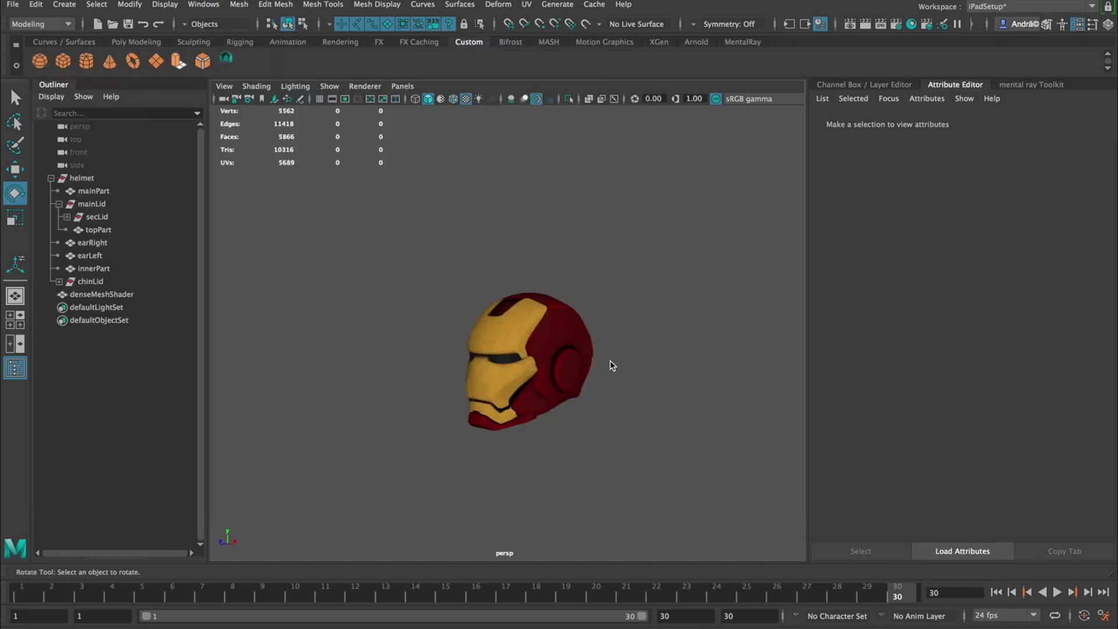
- Select mainLid and scrub between frames 1 and 15 from the side to examine how the lid opens
{"action": "left_click_drag", "start_coordinate": [482, 315], "coordinate": [600, 294], "text": "alt"}
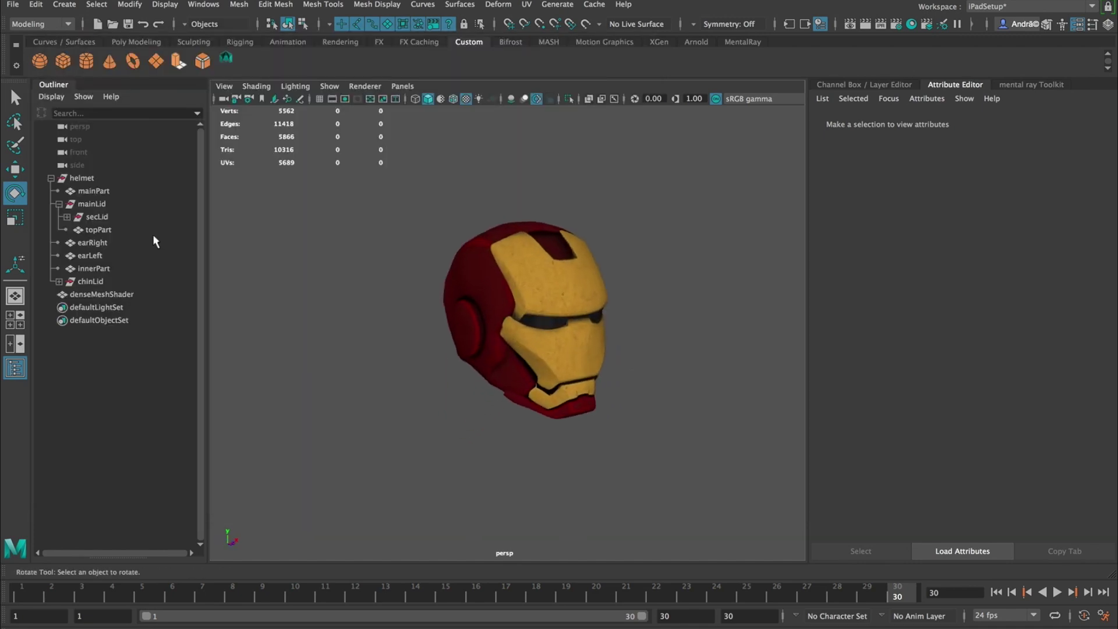
{"action": "left_click", "coordinate": [93, 204]}
{"action": "left_click_drag", "start_coordinate": [512, 326], "coordinate": [560, 328], "text": "alt"}
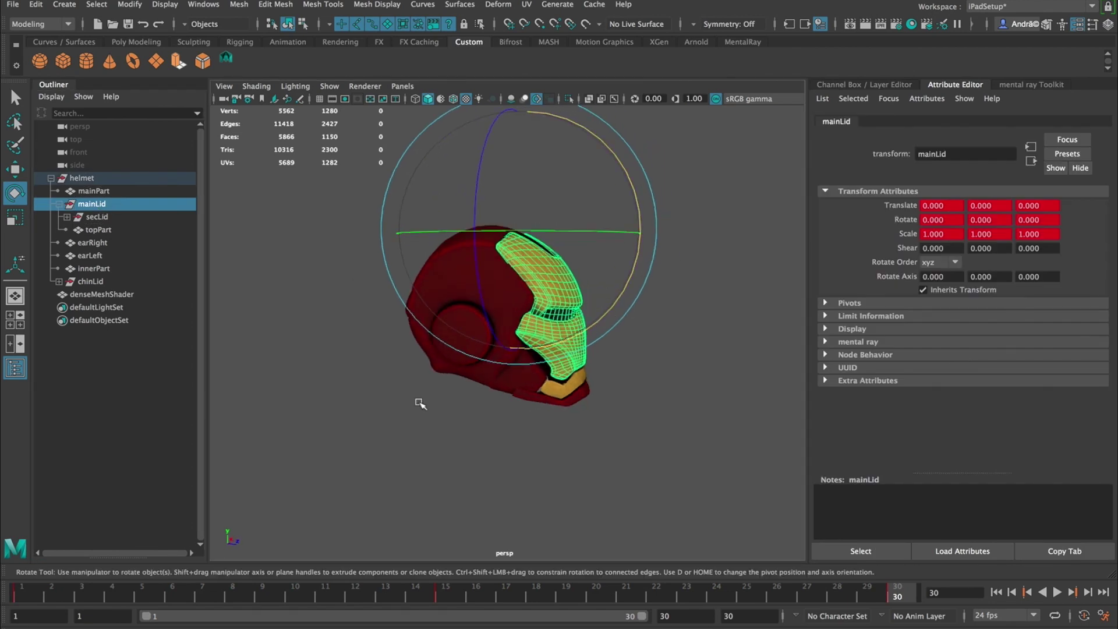
{"action": "key", "text": "alt+v"}
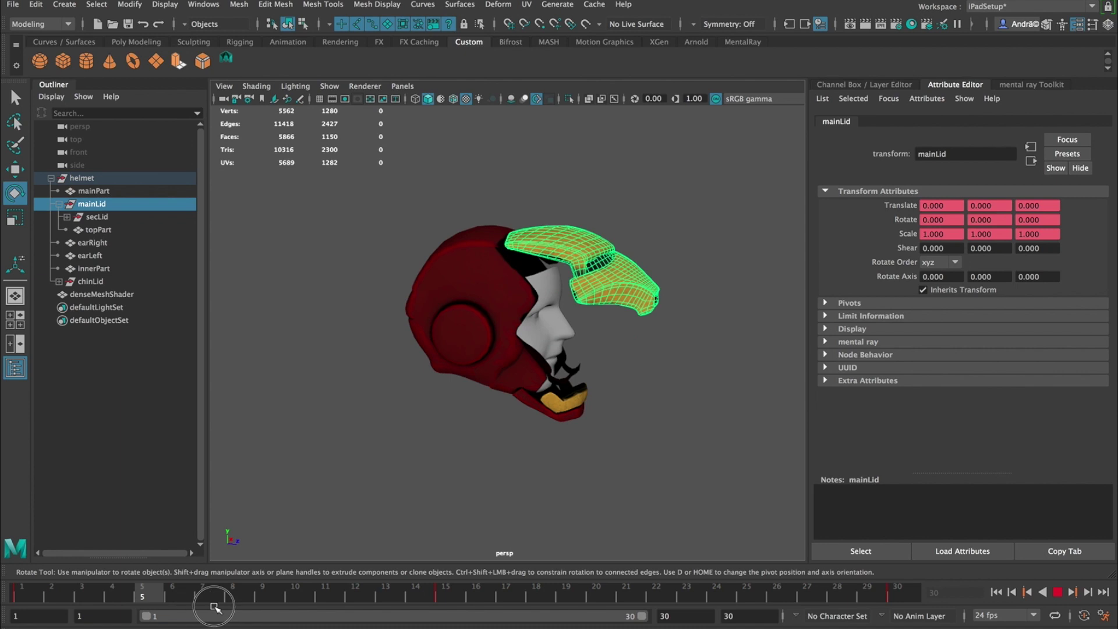
{"action": "left_click_drag", "start_coordinate": [348, 611], "coordinate": [421, 605]}
{"action": "left_click_drag", "start_coordinate": [676, 215], "coordinate": [657, 279], "text": "alt"}
{"action": "left_click_drag", "start_coordinate": [427, 602], "coordinate": [63, 614]}
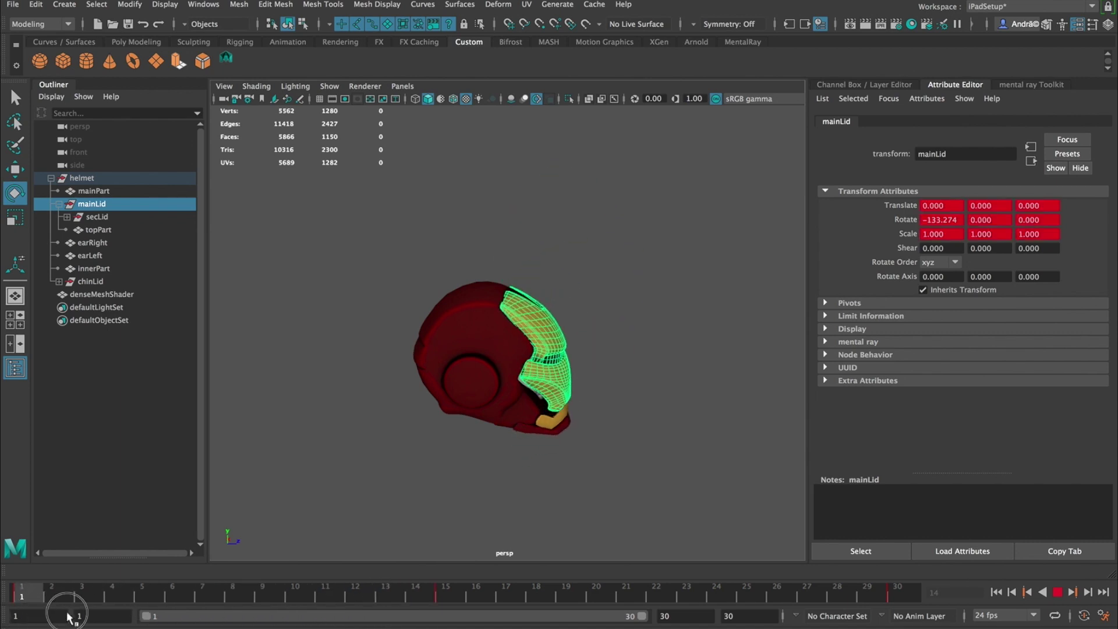
- Set a keyframe on mainLid at frame 3 and move that key to frame 7 to delay the opening
{"action": "left_click_drag", "start_coordinate": [427, 599], "coordinate": [85, 599]}
{"action": "key", "text": "s"}
{"action": "left_click", "coordinate": [86, 595], "text": "shift"}
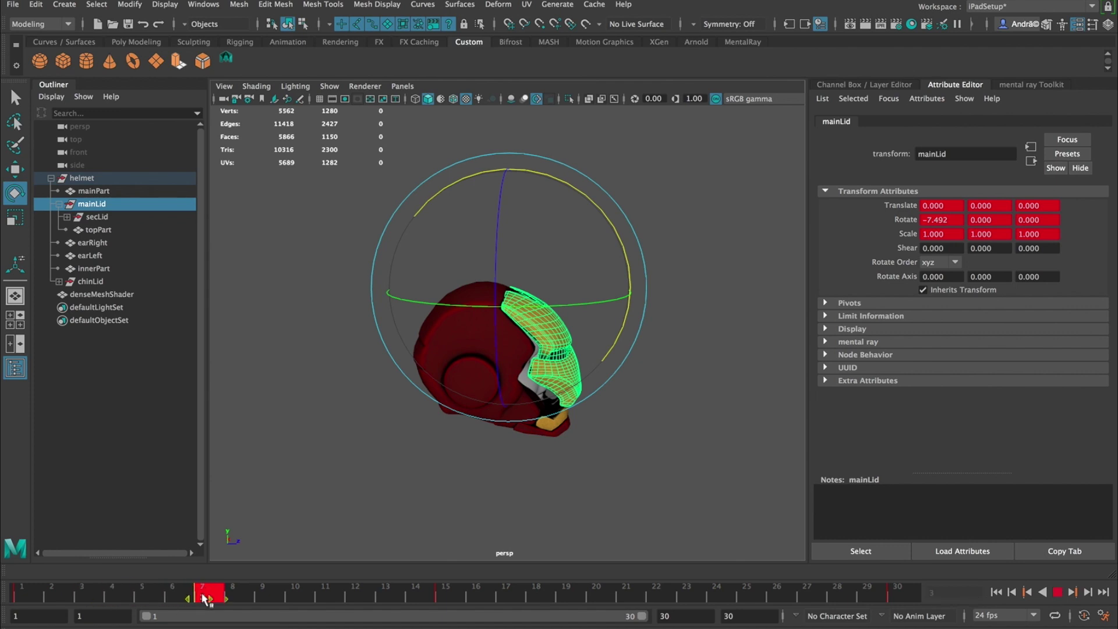
- Set a keyframe on mainLid at frame 13, move that key to frame 10, and play the retimed motion
{"action": "left_click_drag", "start_coordinate": [145, 595], "coordinate": [395, 596]}
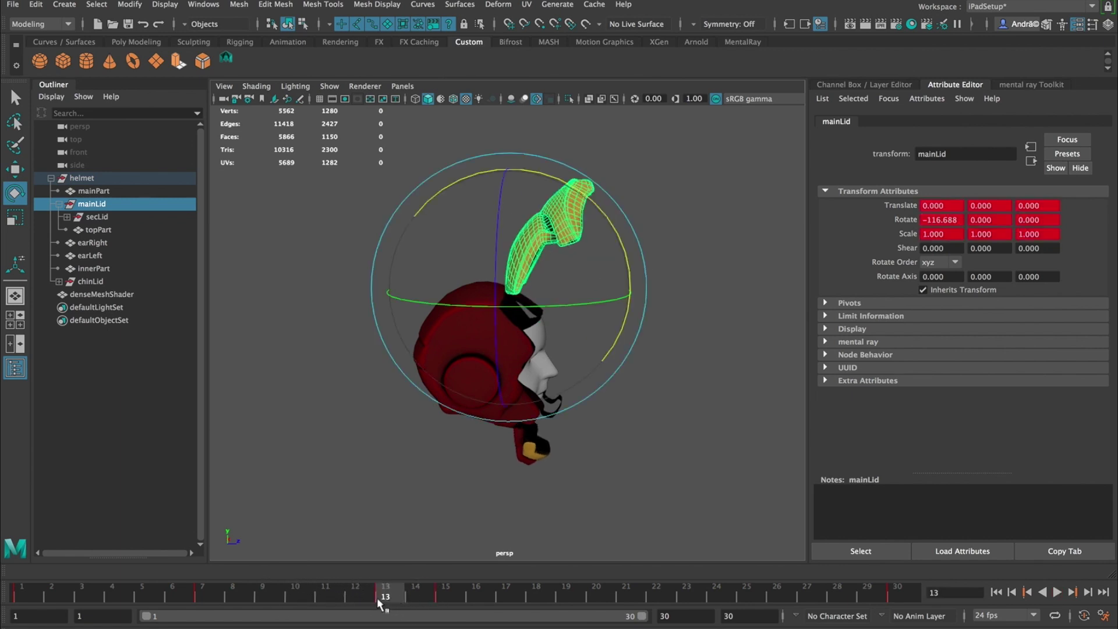
{"action": "left_click", "coordinate": [382, 598], "text": "shift"}
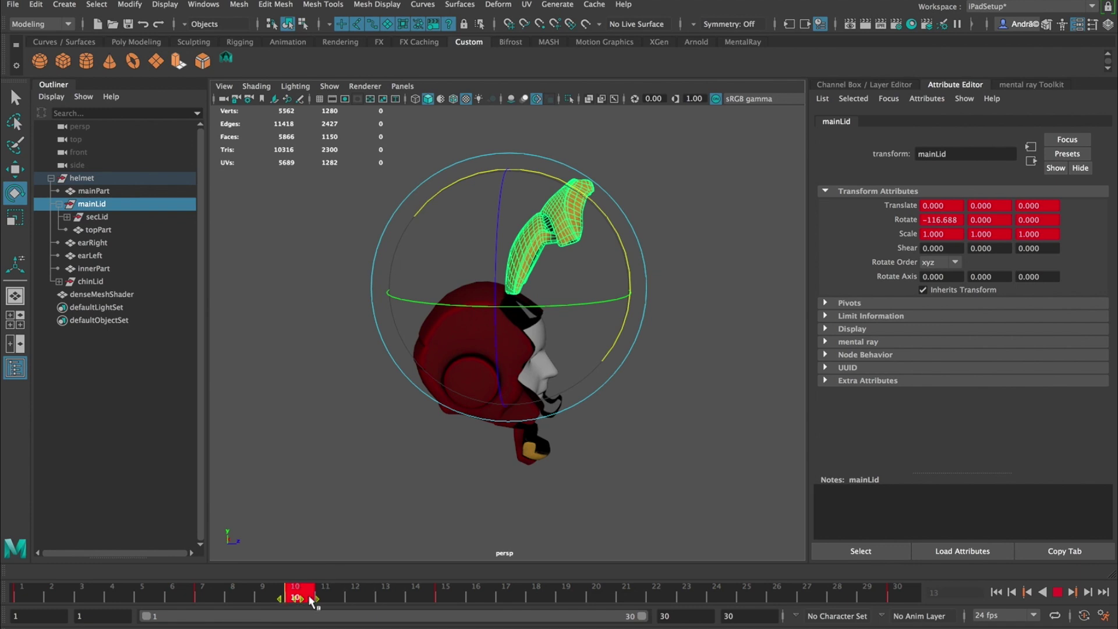
{"action": "left_click_drag", "start_coordinate": [311, 600], "coordinate": [22, 595]}
{"action": "left_click", "coordinate": [1058, 592]}
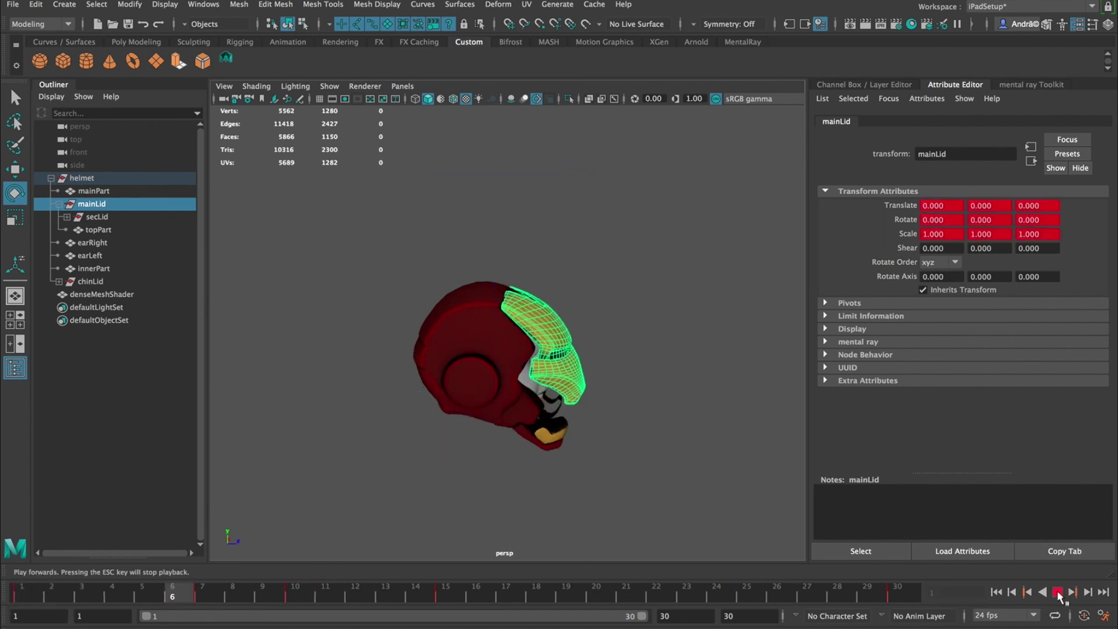
{"action": "left_click", "coordinate": [40, 597]}
- Fine-tune mainLid's open pose around frames 13 and 14, rotating it to about -136 degrees around X
{"action": "left_click_drag", "start_coordinate": [37, 593], "coordinate": [413, 600]}
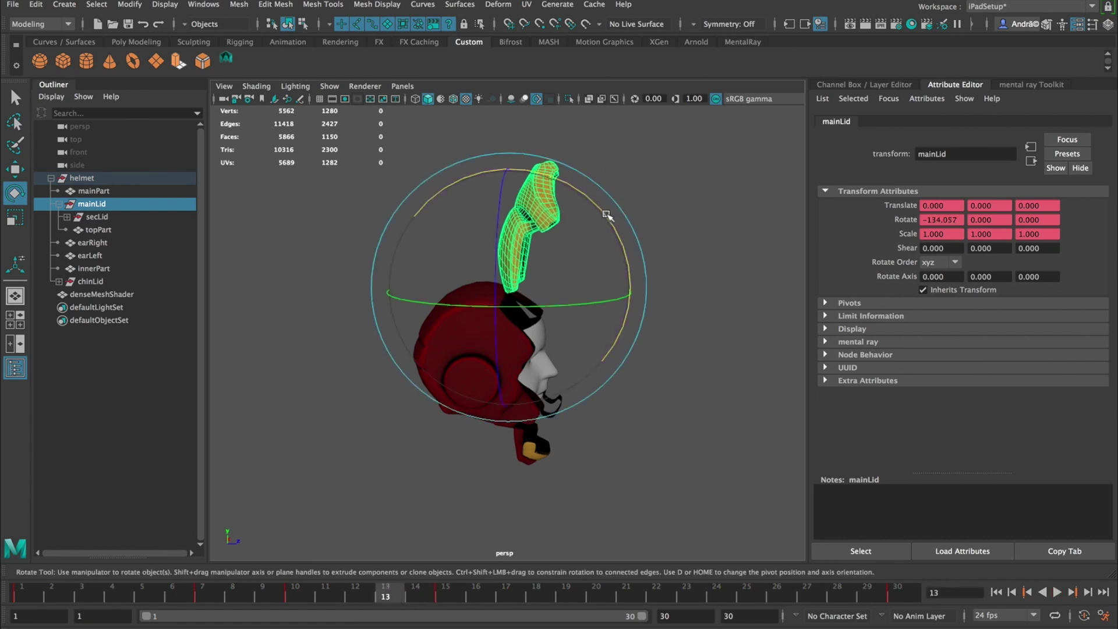
{"action": "mouse_move", "coordinate": [593, 207]}
{"action": "left_mouse_down"}
{"action": "mouse_move", "coordinate": [583, 200]}
{"action": "mouse_move", "coordinate": [603, 214]}
{"action": "left_mouse_up"}
{"action": "left_click", "coordinate": [412, 597]}
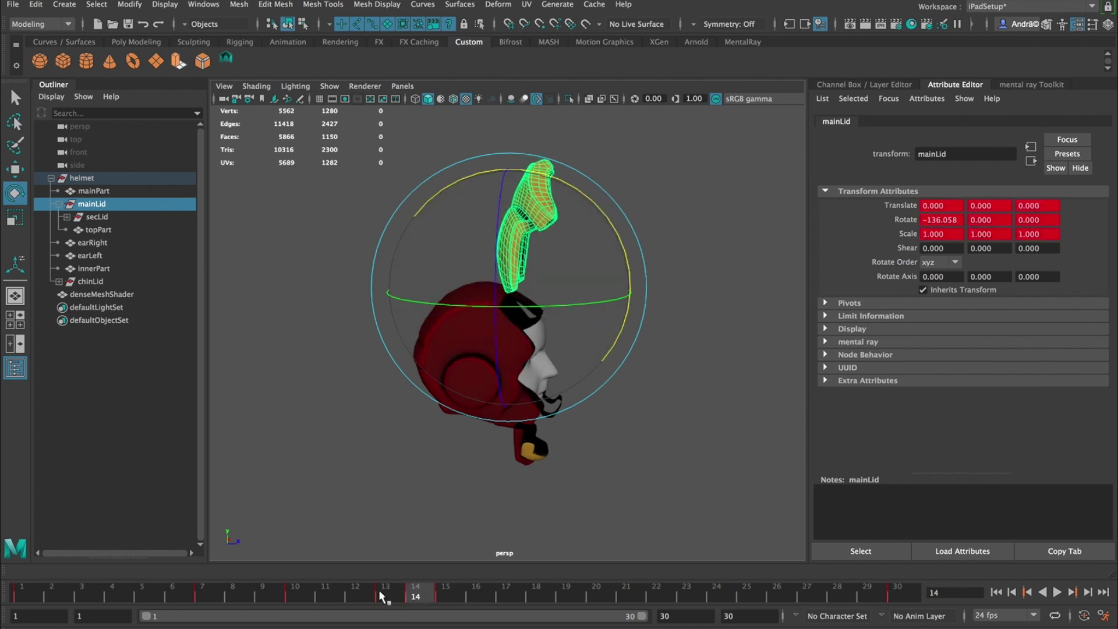
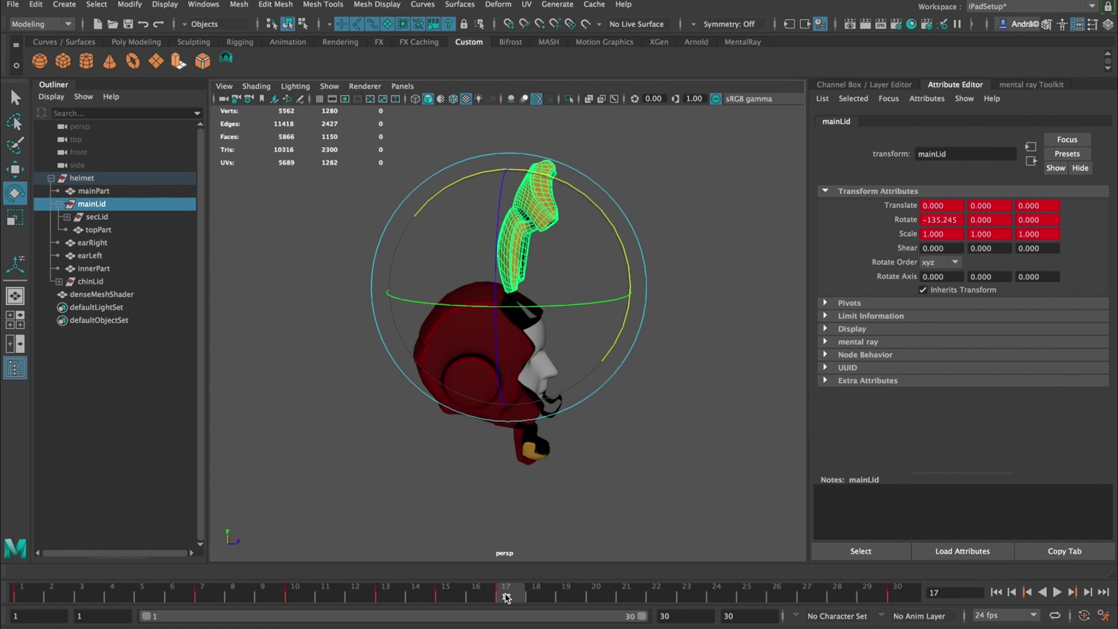
- Move the frame 15 open-pose key of secLid to frame 17 and give chinLid's open key the same timing
{"action": "left_click", "coordinate": [93, 216]}
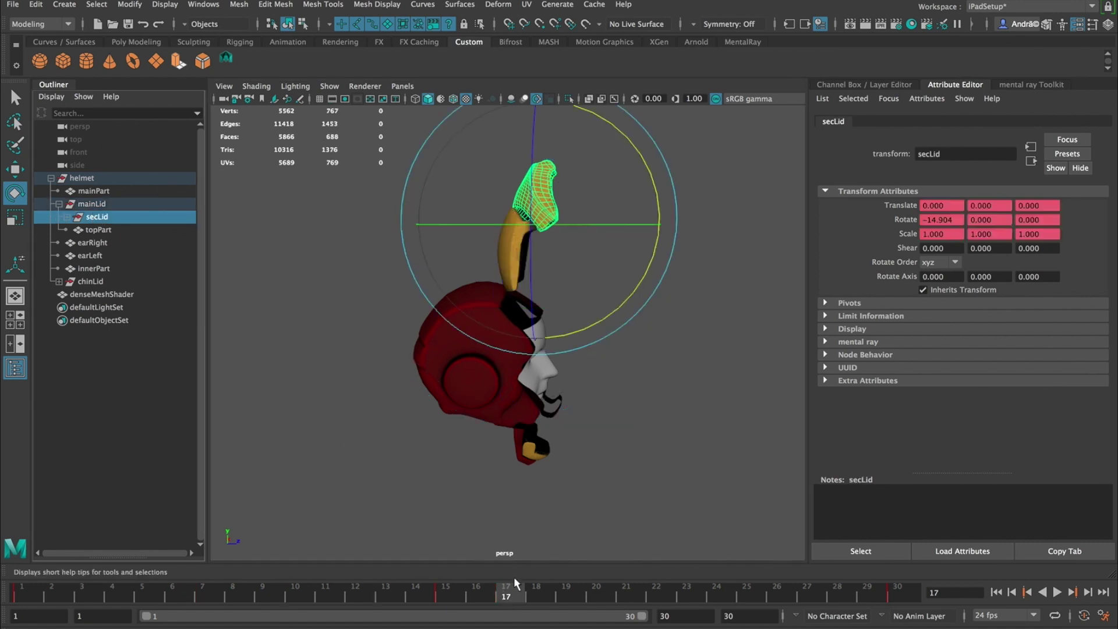
{"action": "left_click_drag", "start_coordinate": [455, 602], "coordinate": [491, 600], "text": "shift"}
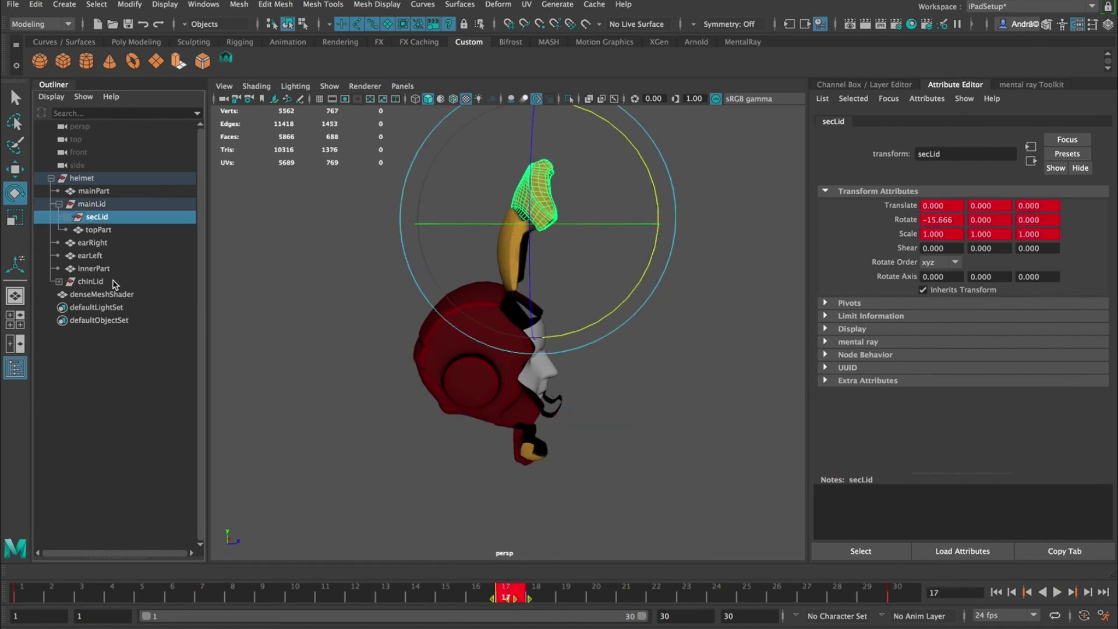
{"action": "left_click", "coordinate": [93, 281]}
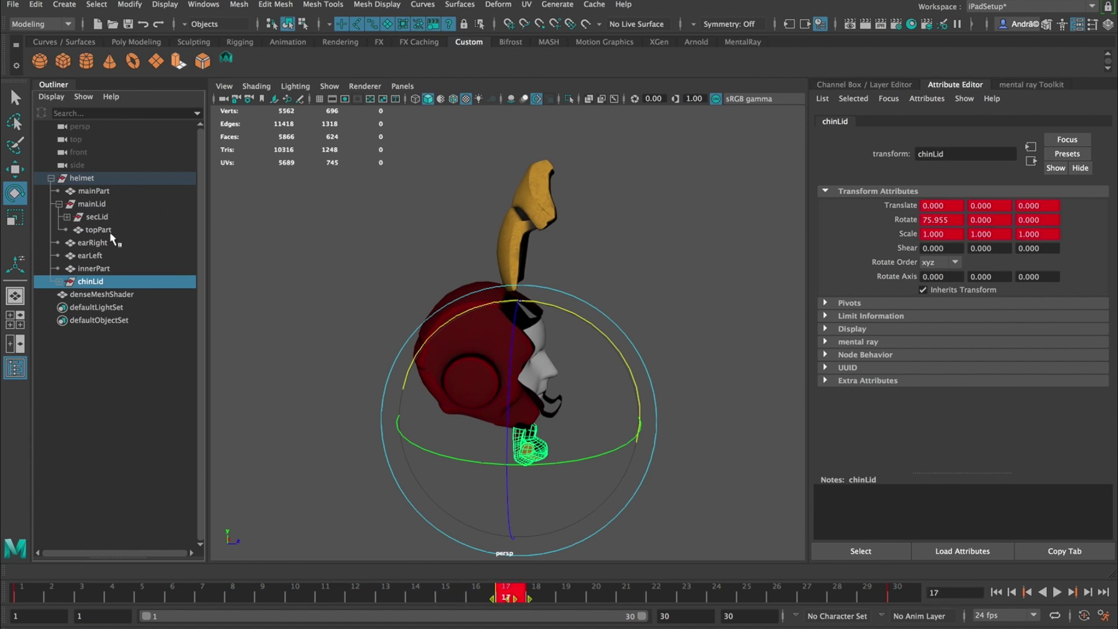
- Select secLid, scrub through the opening, and rotate it around X at frame 7 to key a new pose
{"action": "left_click", "coordinate": [105, 207]}
{"action": "left_click", "coordinate": [96, 217]}
{"action": "left_click_drag", "start_coordinate": [415, 594], "coordinate": [240, 560]}
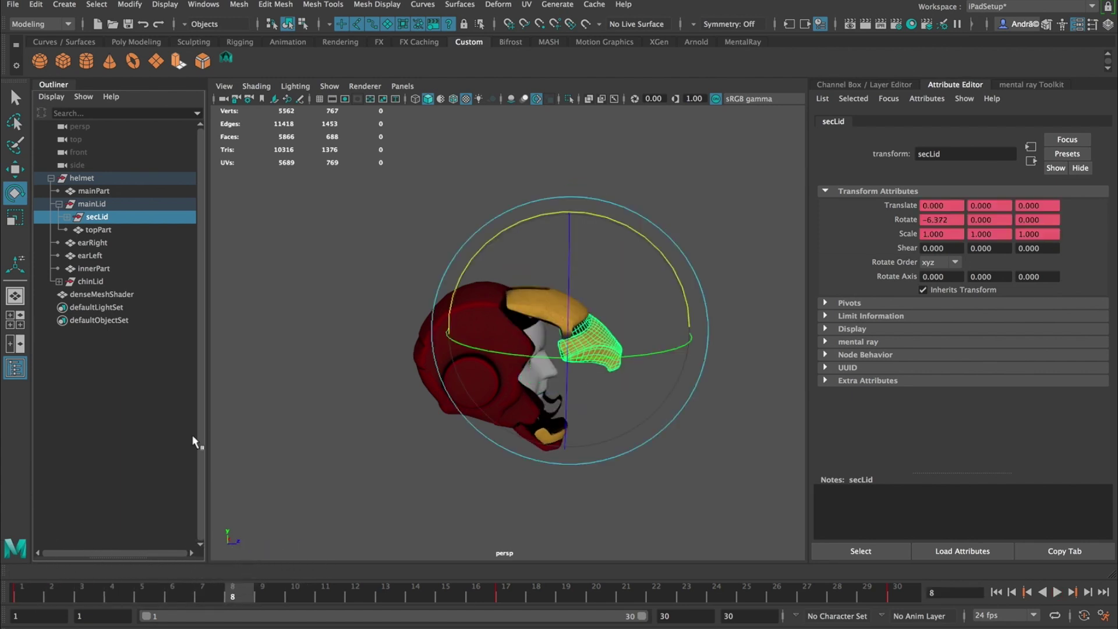
{"action": "left_click_drag", "start_coordinate": [142, 587], "coordinate": [217, 594]}
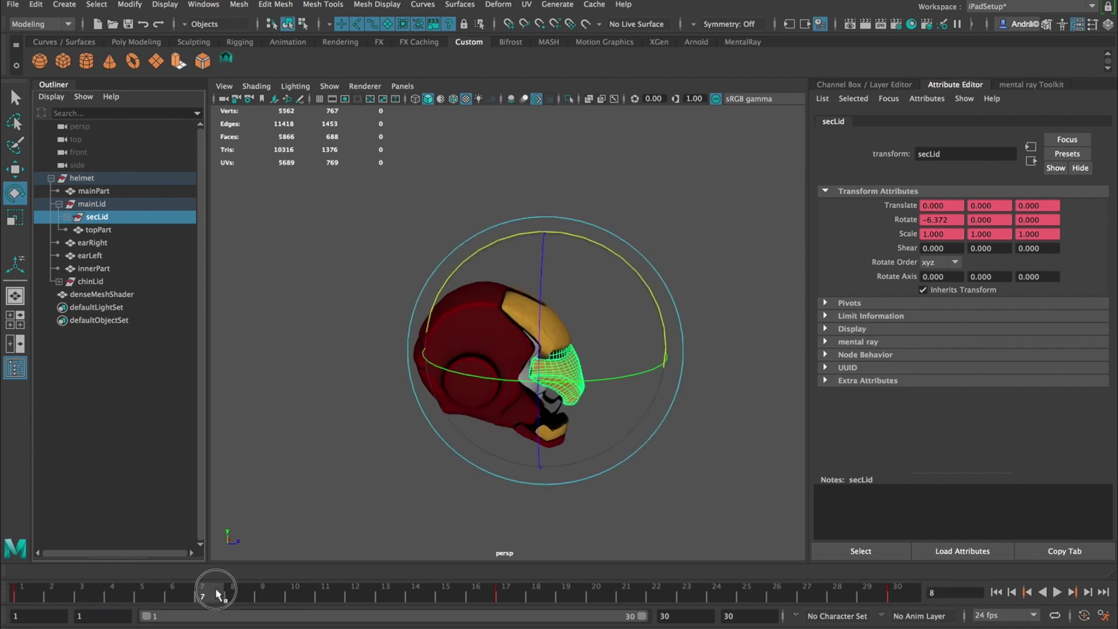
{"action": "left_click_drag", "start_coordinate": [644, 283], "coordinate": [666, 313]}
- Rotate secLid to about 26.7 degrees around X at frame 11 and key the pose
{"action": "left_click_drag", "start_coordinate": [175, 591], "coordinate": [324, 589]}
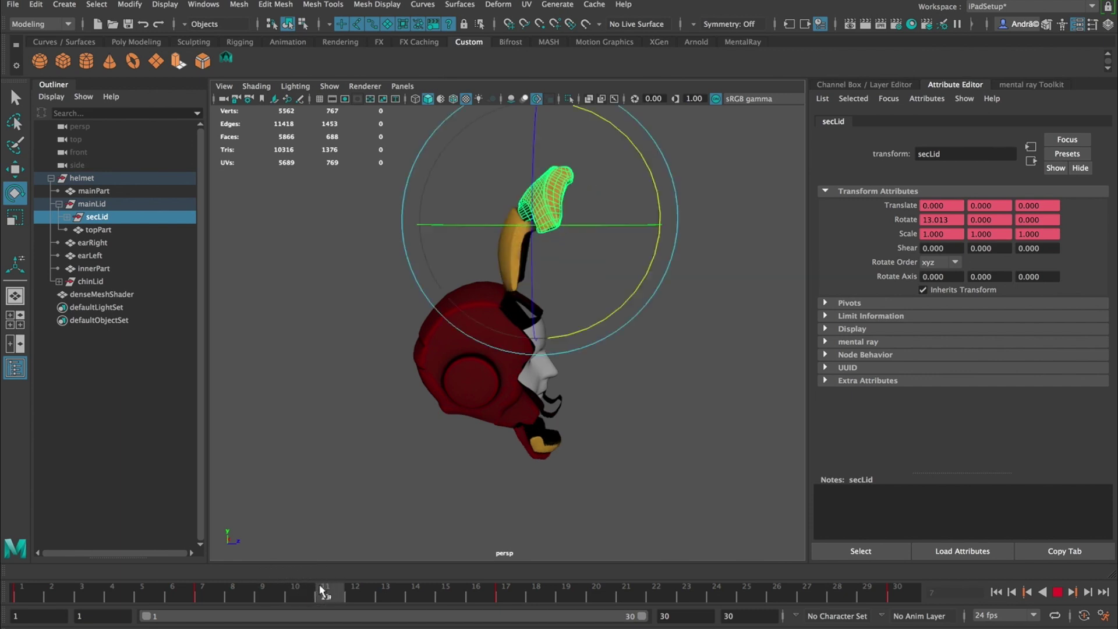
{"action": "left_click_drag", "start_coordinate": [658, 161], "coordinate": [673, 211]}
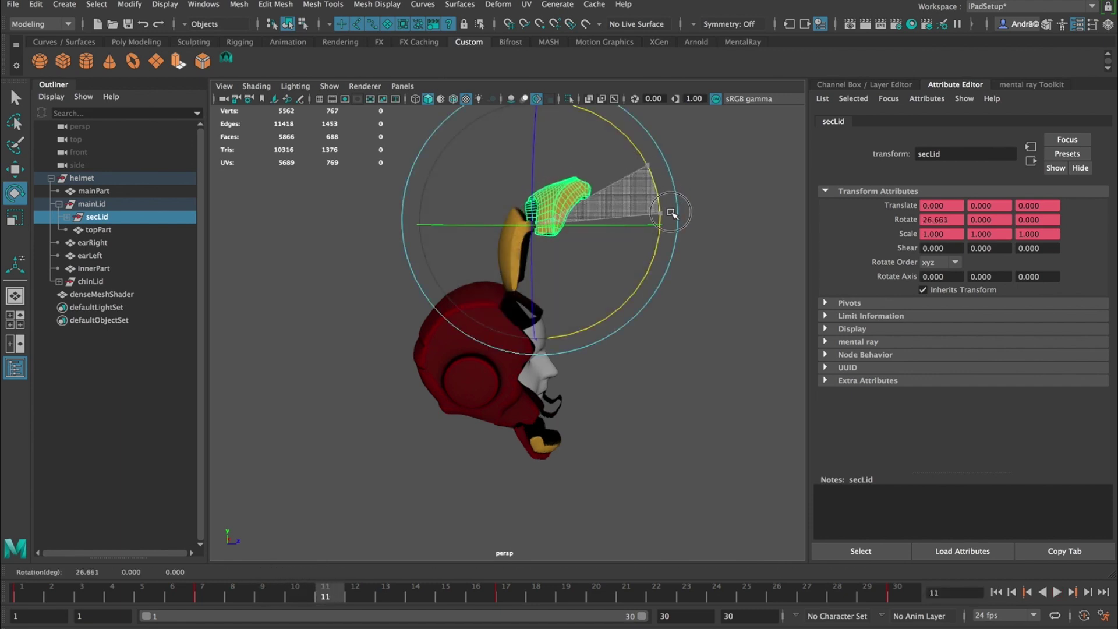
{"action": "key", "text": "w"}
- Set a keyframe on secLid at frame 15 with a rotation of about -21.5 degrees around X
{"action": "left_click_drag", "start_coordinate": [344, 585], "coordinate": [435, 590]}
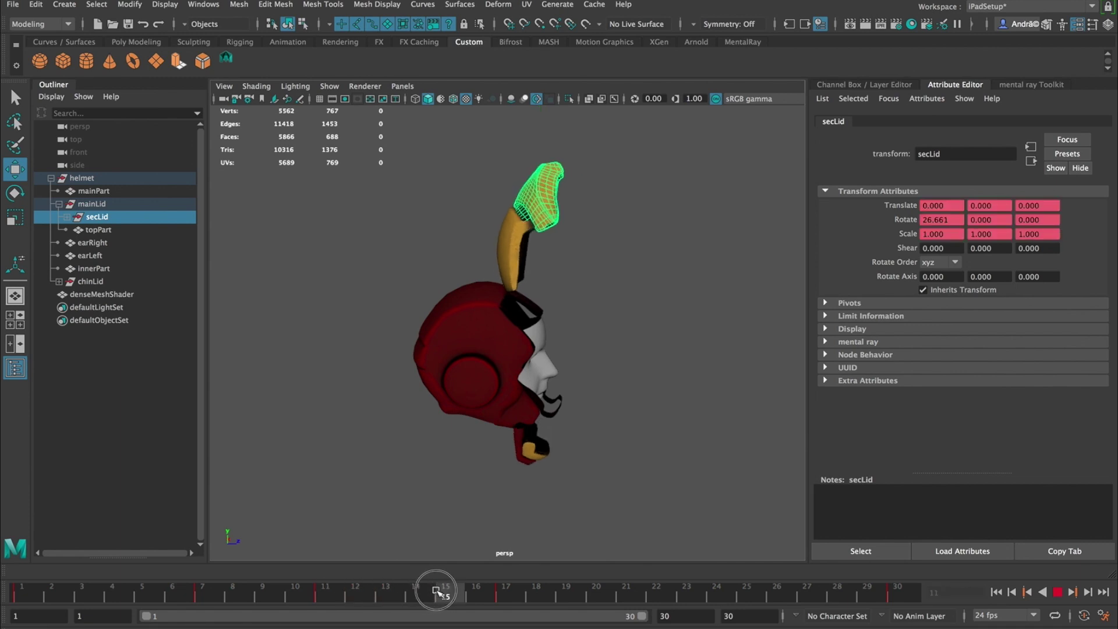
{"action": "key", "text": "e"}
{"action": "left_click_drag", "start_coordinate": [592, 132], "coordinate": [583, 101]}
{"action": "key", "text": "d"}
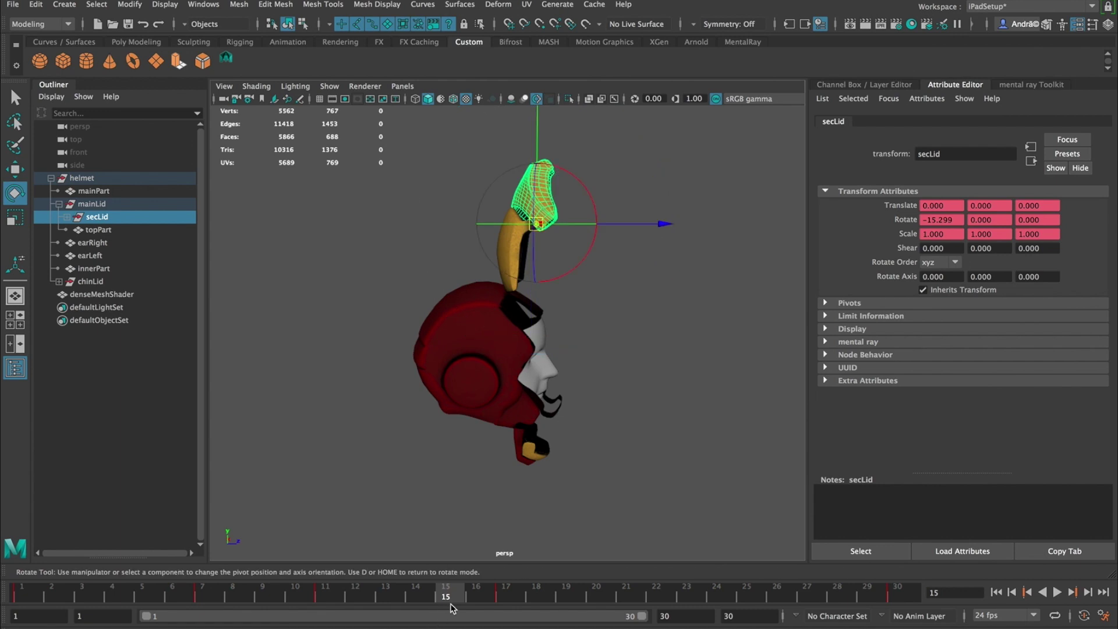
{"action": "key", "text": "s"}
{"action": "mouse_move", "coordinate": [453, 606]}
{"action": "left_mouse_down"}
{"action": "mouse_move", "coordinate": [443, 594]}
{"action": "mouse_move", "coordinate": [299, 594]}
{"action": "mouse_move", "coordinate": [505, 593]}
{"action": "mouse_move", "coordinate": [297, 594]}
{"action": "mouse_move", "coordinate": [486, 601]}
{"action": "mouse_move", "coordinate": [446, 597]}
{"action": "left_mouse_up"}
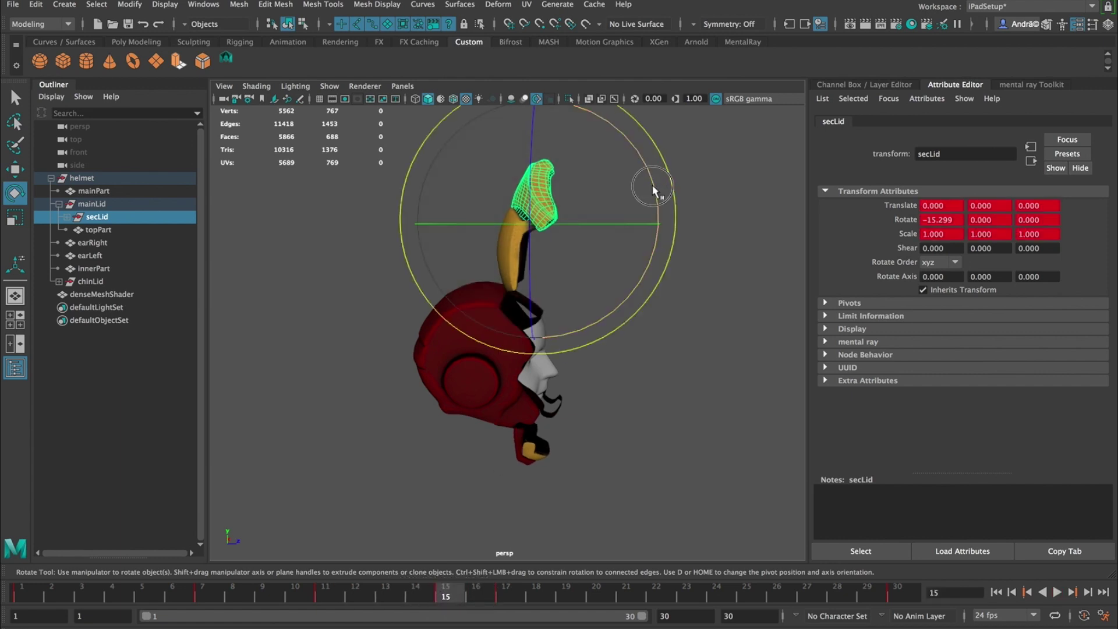
{"action": "left_click_drag", "start_coordinate": [644, 180], "coordinate": [645, 179]}
- Adjust secLid's rotation around X at frame 17, then scrub and play the opening motion
{"action": "mouse_move", "coordinate": [457, 597]}
{"action": "left_mouse_down"}
{"action": "mouse_move", "coordinate": [477, 598]}
{"action": "mouse_move", "coordinate": [390, 600]}
{"action": "mouse_move", "coordinate": [541, 600]}
{"action": "mouse_move", "coordinate": [508, 597]}
{"action": "left_mouse_up"}
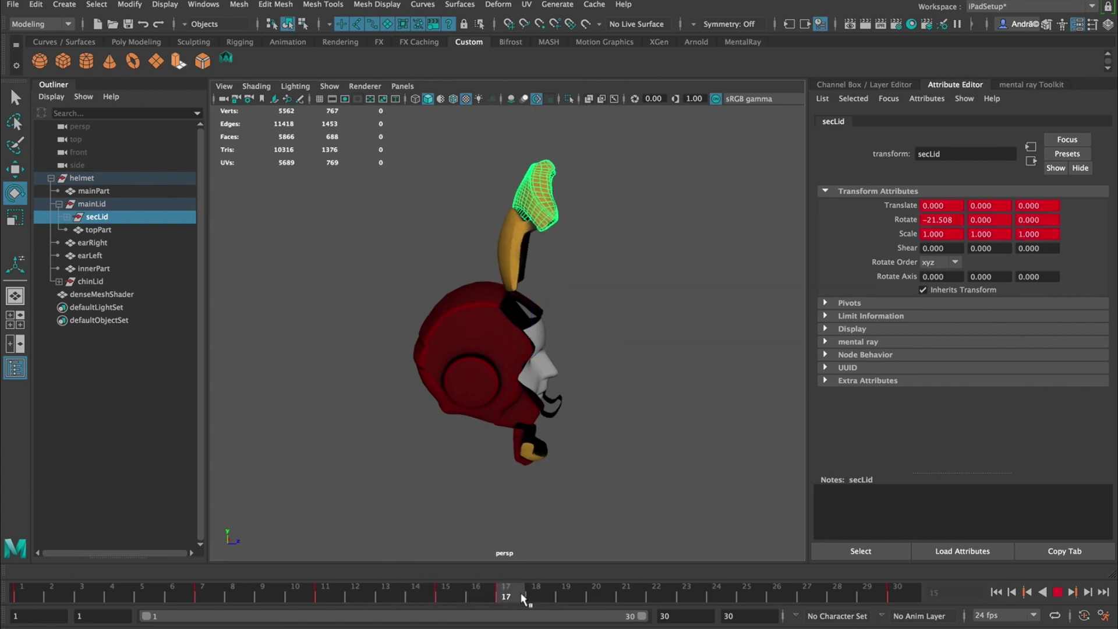
{"action": "left_click_drag", "start_coordinate": [619, 262], "coordinate": [641, 282]}
{"action": "left_click_drag", "start_coordinate": [492, 595], "coordinate": [153, 595]}
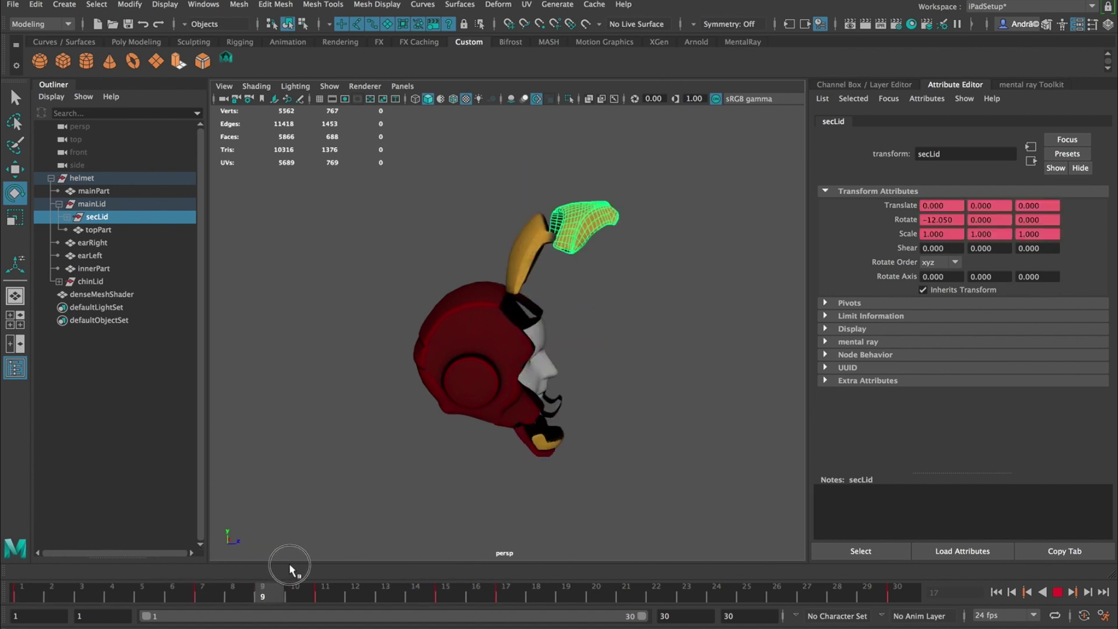
{"action": "key", "text": "alt+v"}
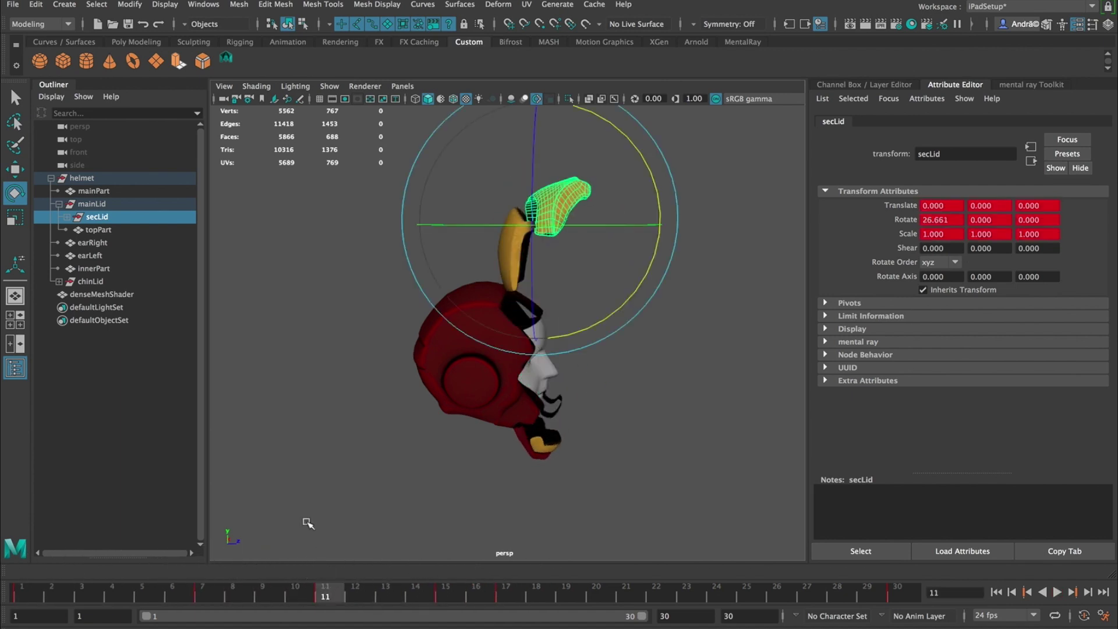
- Select chinLid, play its motion from an angled view, and add keyframes at frames 8 and 11
{"action": "left_click", "coordinate": [90, 282]}
{"action": "left_click_drag", "start_coordinate": [623, 457], "coordinate": [599, 474]}
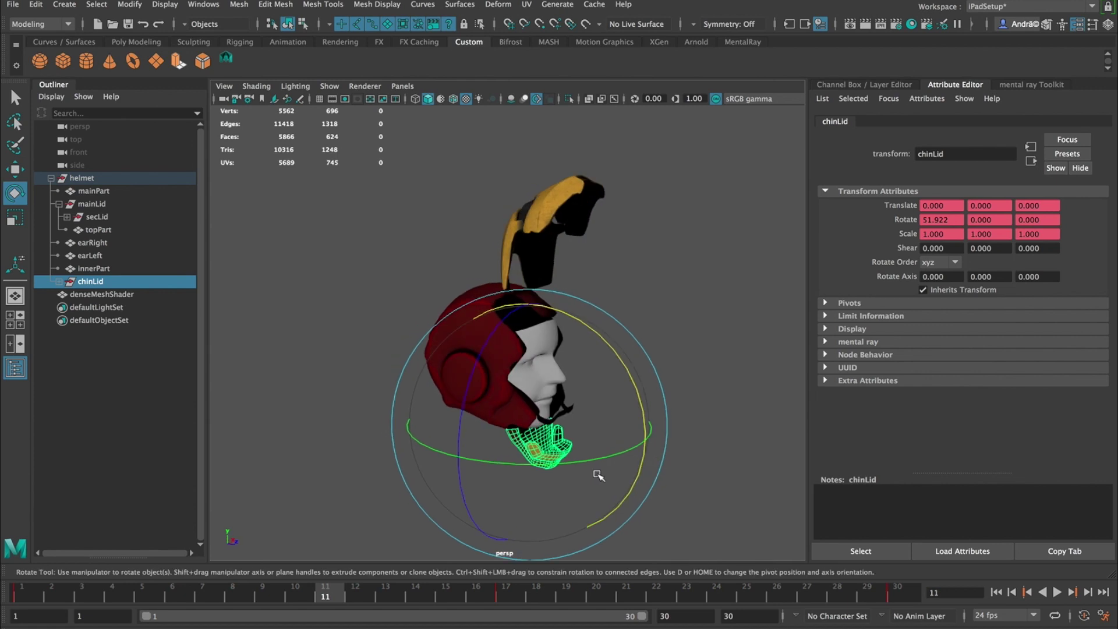
{"action": "key", "text": "alt+v"}
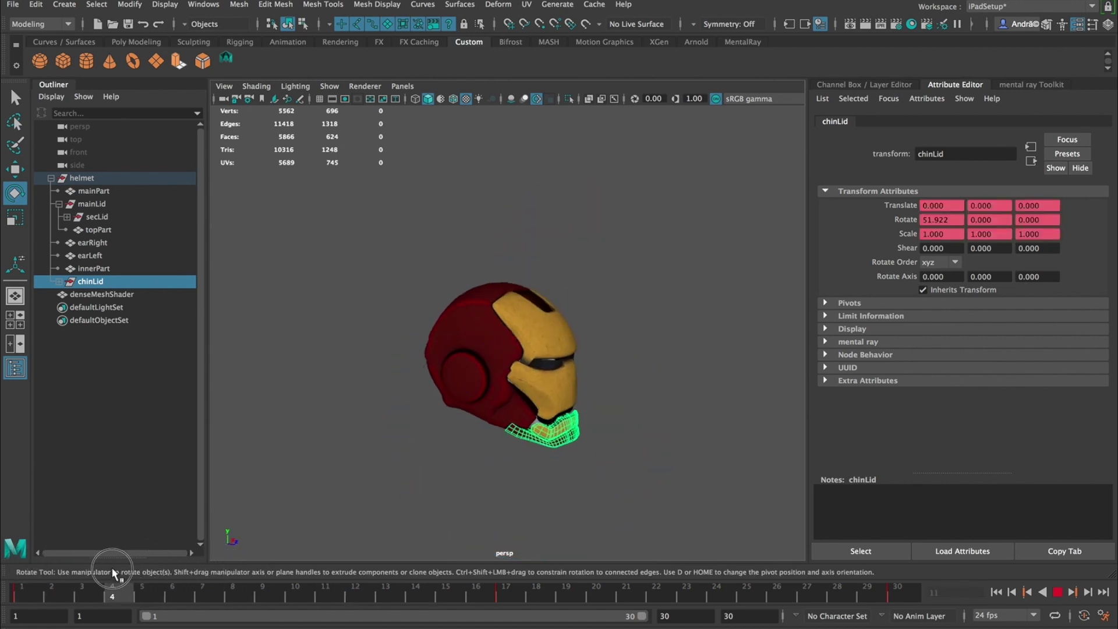
{"action": "left_click", "coordinate": [124, 596]}
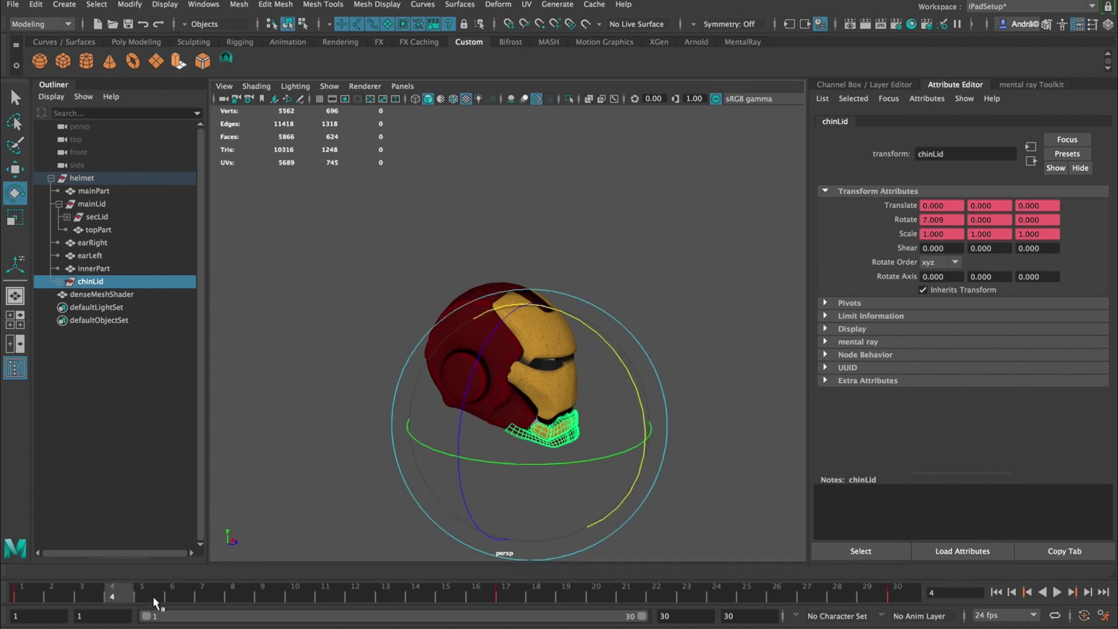
- Rotate chinLid to about 87 degrees around X at frame 14 and set a keyframe
{"action": "mouse_move", "coordinate": [283, 595]}
{"action": "left_mouse_down"}
{"action": "mouse_move", "coordinate": [58, 596]}
{"action": "mouse_move", "coordinate": [441, 603]}
{"action": "mouse_move", "coordinate": [225, 597]}
{"action": "mouse_move", "coordinate": [411, 607]}
{"action": "left_mouse_up"}
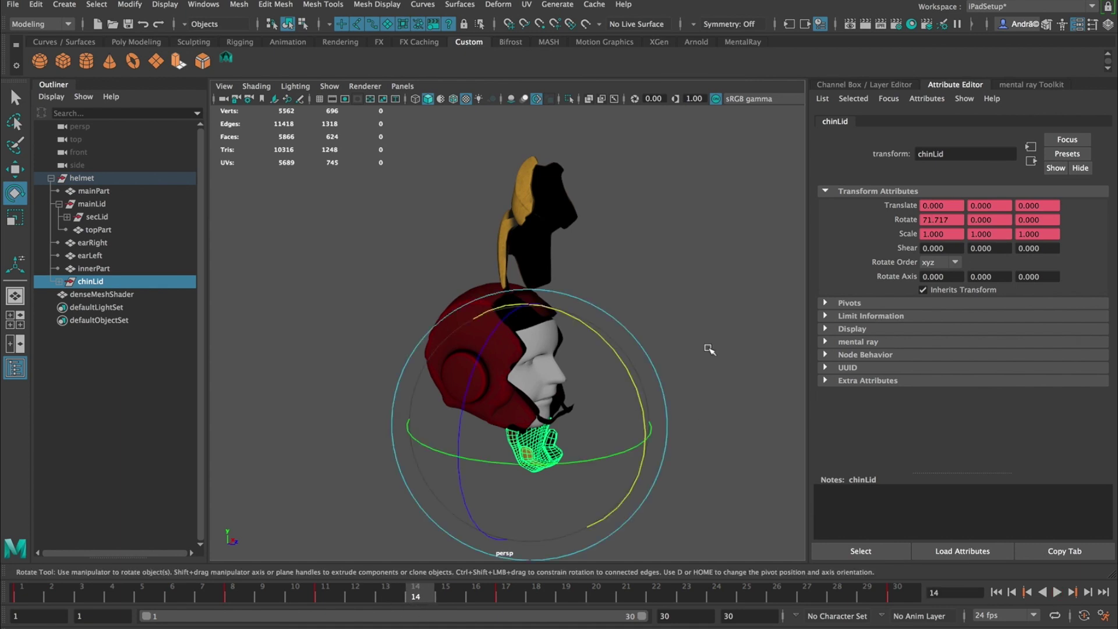
{"action": "left_click_drag", "start_coordinate": [626, 355], "coordinate": [636, 398]}
{"action": "key", "text": "s"}
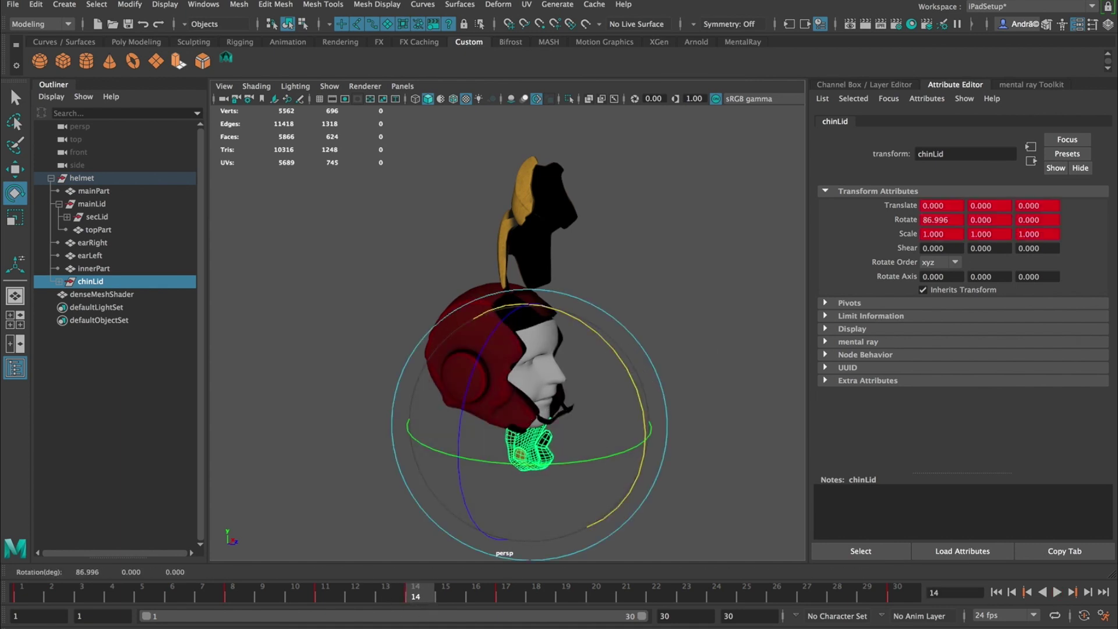
- Copy chinLid's frame 17 key and paste it at frame 16
{"action": "mouse_move", "coordinate": [408, 597]}
{"action": "left_mouse_down"}
{"action": "mouse_move", "coordinate": [287, 597]}
{"action": "mouse_move", "coordinate": [497, 596]}
{"action": "mouse_move", "coordinate": [474, 589]}
{"action": "left_mouse_up"}
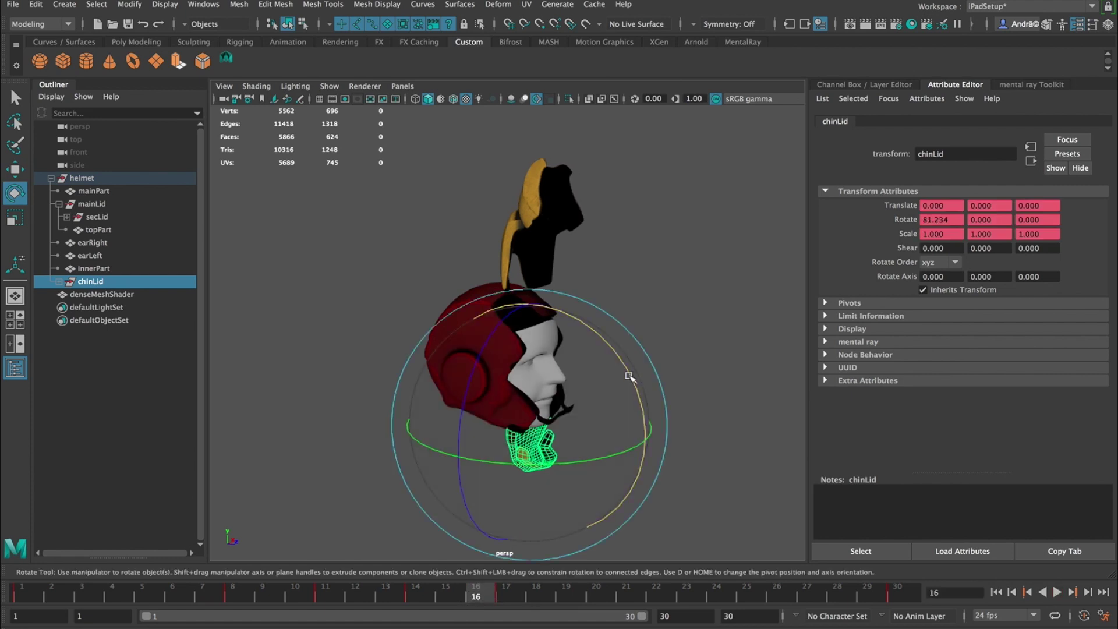
{"action": "left_click", "coordinate": [499, 595], "text": "shift"}
{"action": "right_click", "coordinate": [502, 595]}
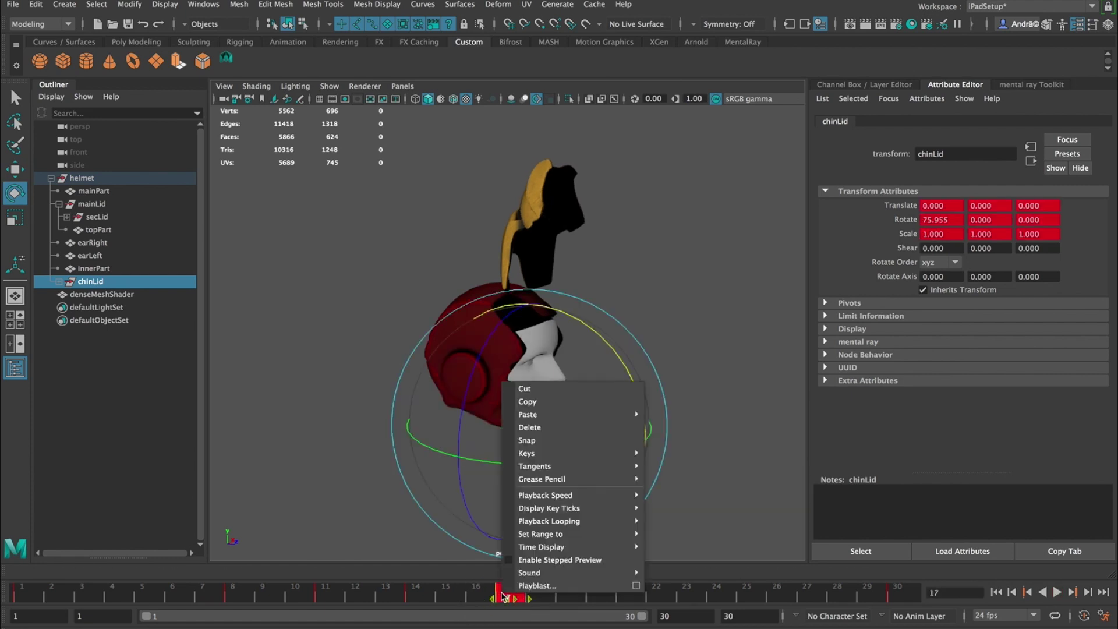
{"action": "left_click", "coordinate": [521, 402]}
{"action": "left_click", "coordinate": [481, 594]}
{"action": "right_click", "coordinate": [479, 594]}
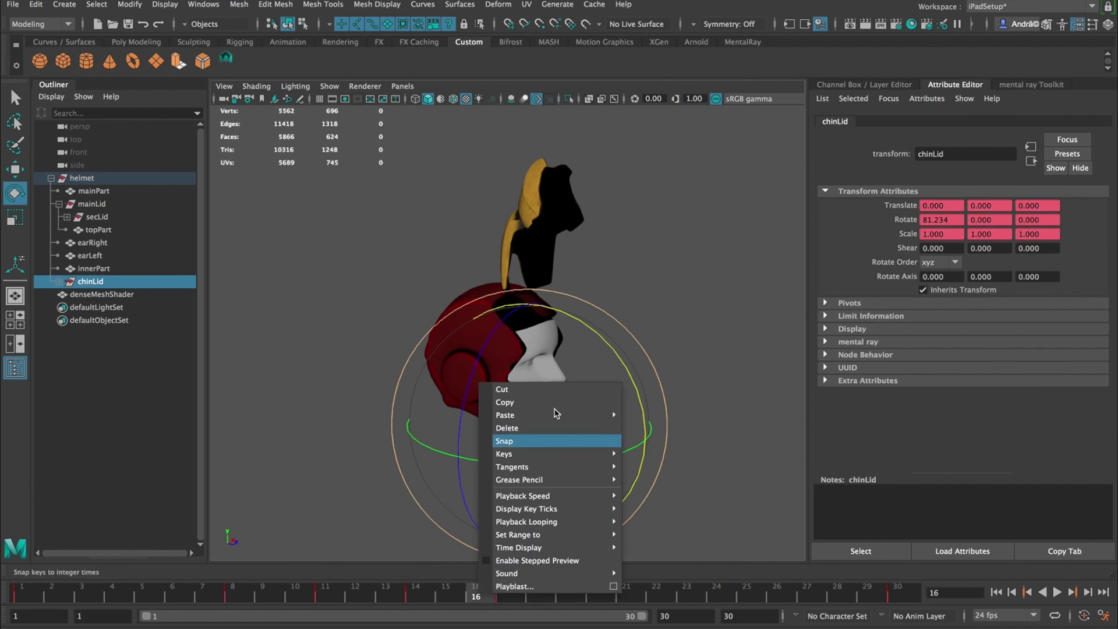
{"action": "left_click", "coordinate": [647, 426]}
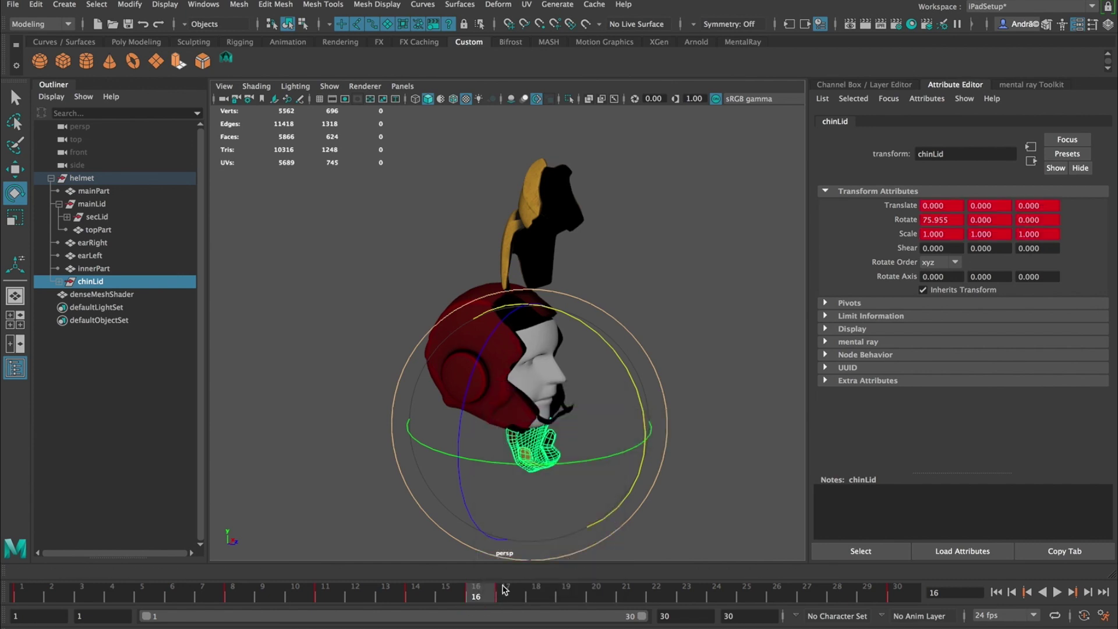
- Rotate chinLid to about 70.4 degrees around X at frame 16 and play the opening motion
{"action": "mouse_move", "coordinate": [479, 596]}
{"action": "left_mouse_down"}
{"action": "mouse_move", "coordinate": [506, 594]}
{"action": "mouse_move", "coordinate": [458, 595]}
{"action": "mouse_move", "coordinate": [474, 595]}
{"action": "left_mouse_up"}
{"action": "left_click_drag", "start_coordinate": [628, 353], "coordinate": [612, 368]}
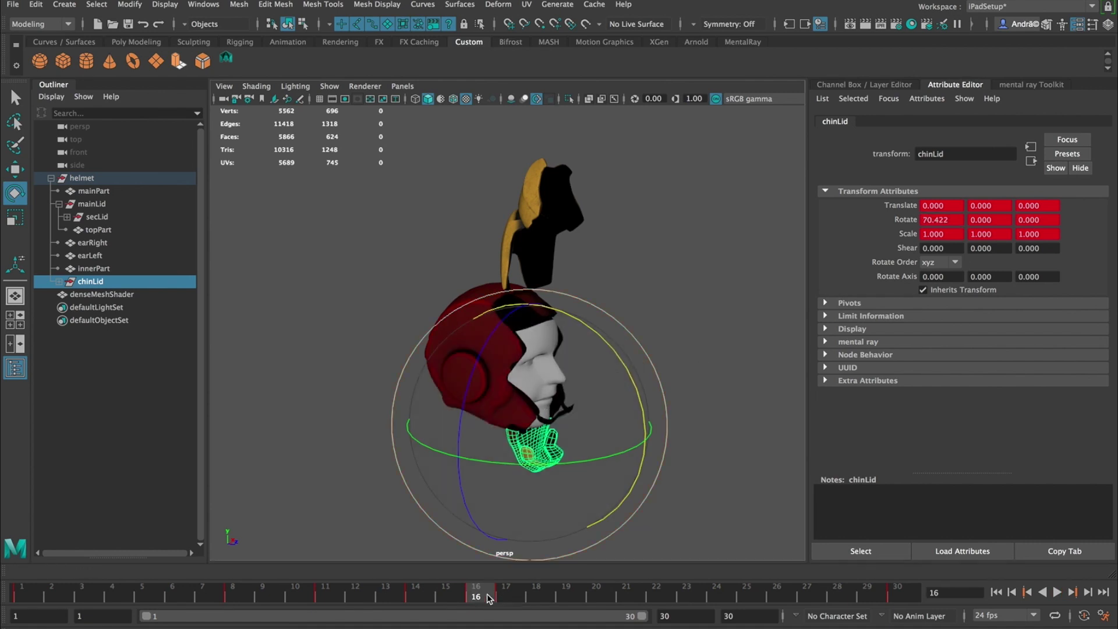
{"action": "left_click_drag", "start_coordinate": [286, 597], "coordinate": [263, 574]}
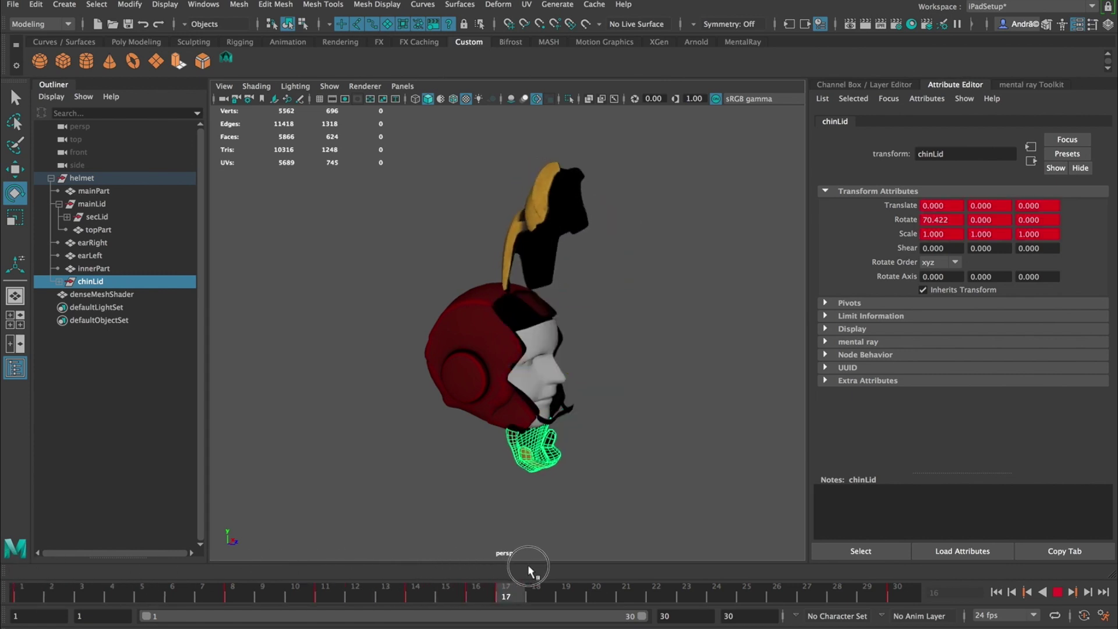
{"action": "key", "text": "alt+v"}
- Deselect everything and scrub between frames 1 and 17 from several angles to examine the whole helmet's opening
{"action": "left_click_drag", "start_coordinate": [456, 554], "coordinate": [589, 416], "text": "alt"}
{"action": "left_click_drag", "start_coordinate": [452, 600], "coordinate": [31, 580]}
{"action": "left_click", "coordinate": [714, 403]}
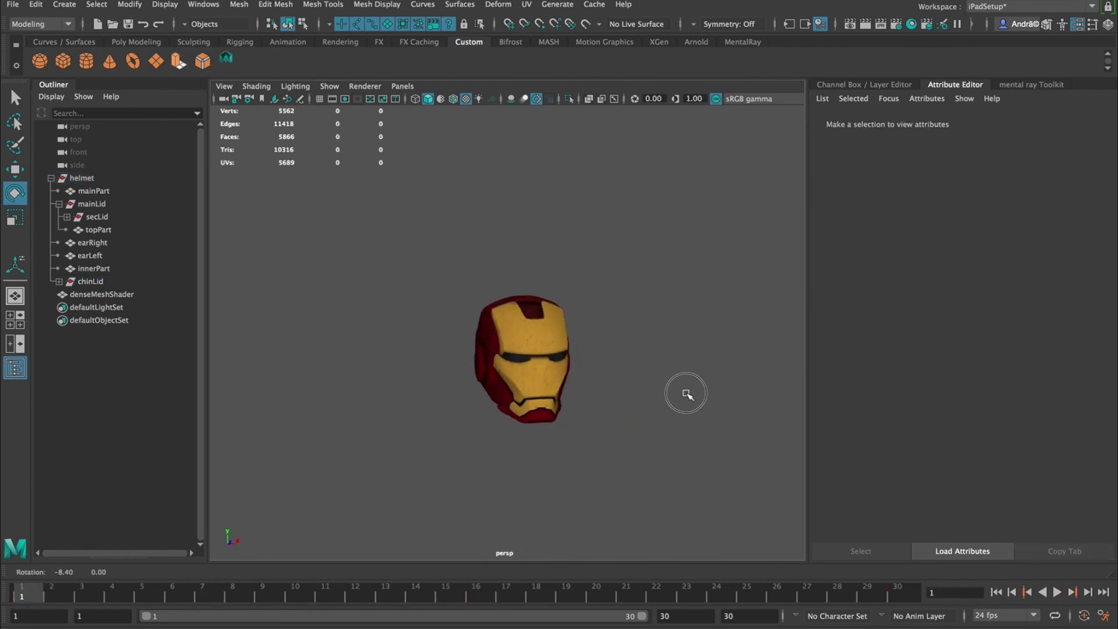
{"action": "left_click_drag", "start_coordinate": [38, 603], "coordinate": [525, 593]}
{"action": "left_click_drag", "start_coordinate": [693, 373], "coordinate": [599, 438], "text": "alt"}
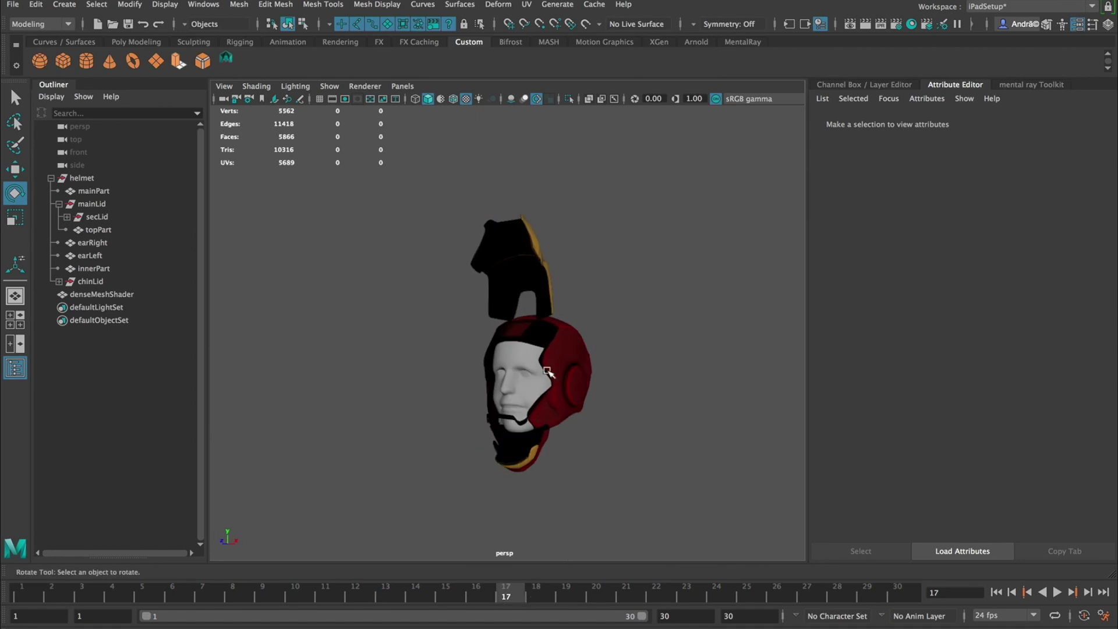
{"action": "left_click_drag", "start_coordinate": [547, 370], "coordinate": [736, 360], "text": "alt"}
{"action": "left_click_drag", "start_coordinate": [519, 598], "coordinate": [124, 597]}
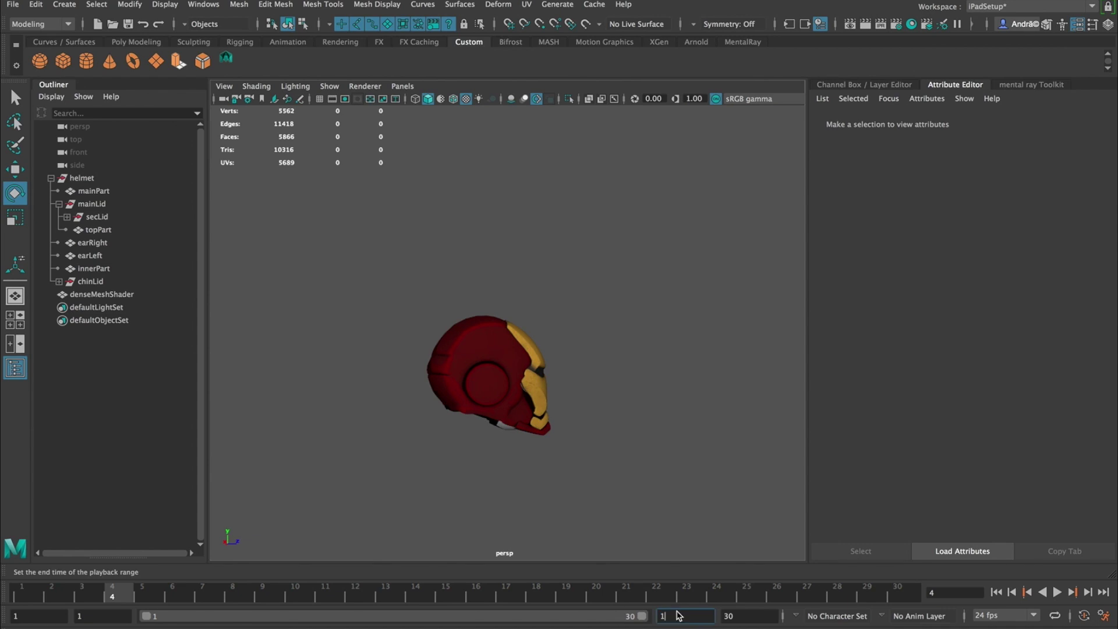
- Set the playback range end to frame 17, make a playblast of the opening, and close the preview movie
{"action": "key", "text": "Return"}
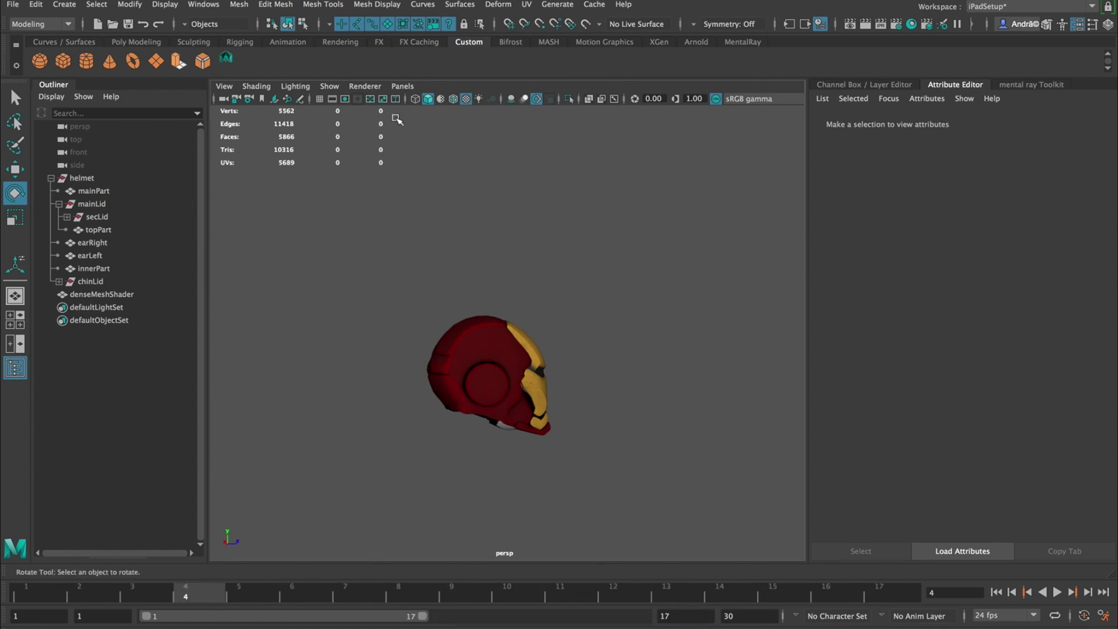
{"action": "left_click", "coordinate": [203, 4]}
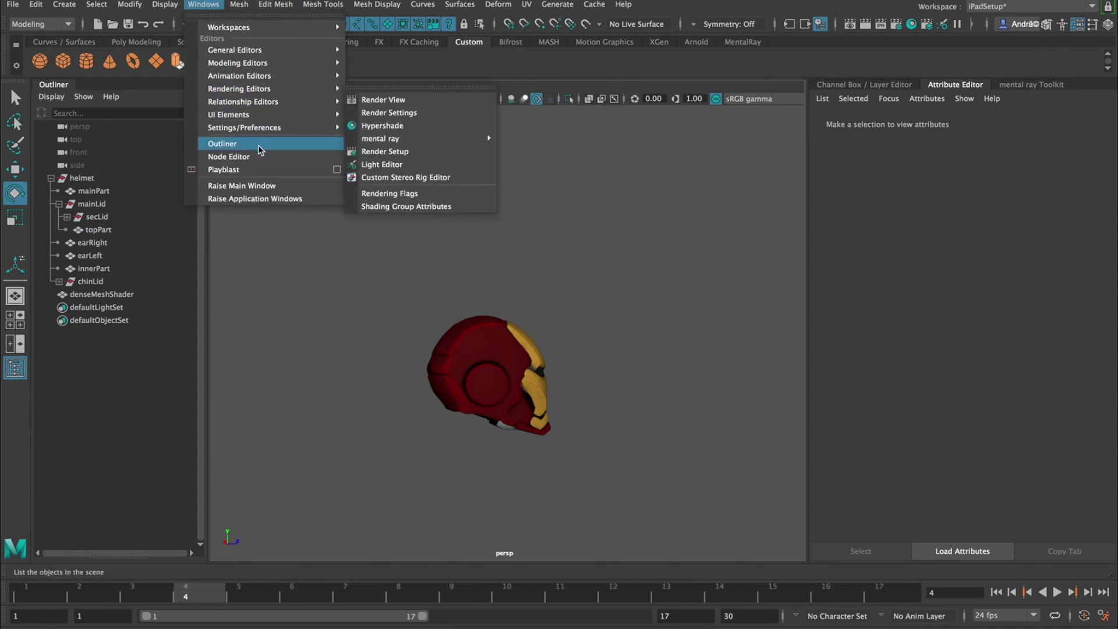
{"action": "left_click", "coordinate": [253, 168]}
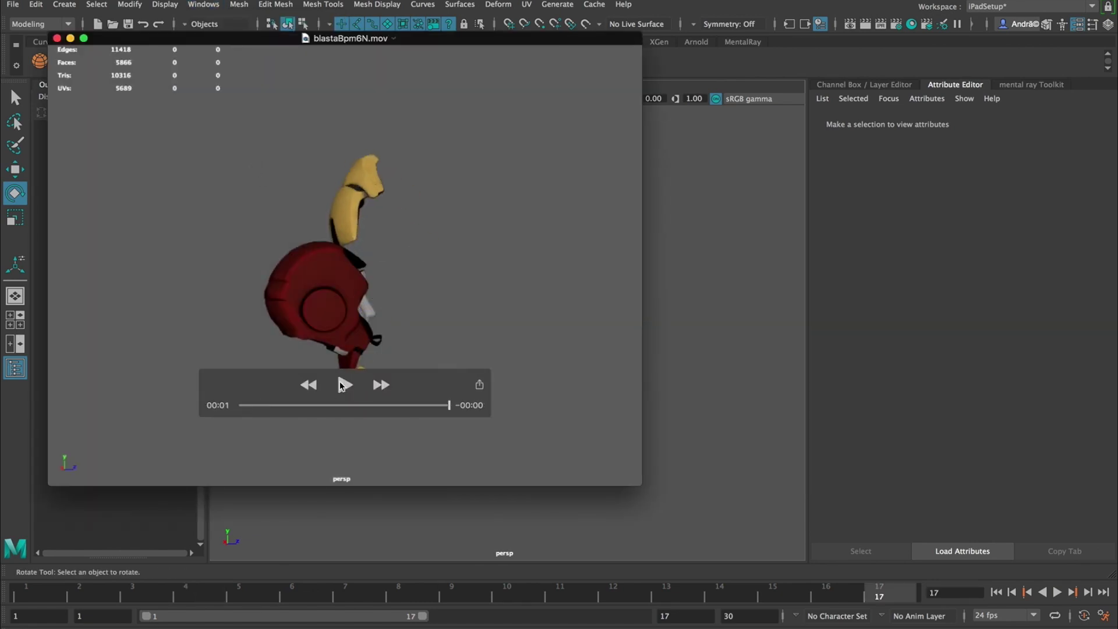
{"action": "left_click_drag", "start_coordinate": [425, 371], "coordinate": [485, 435]}
{"action": "left_click", "coordinate": [406, 449]}
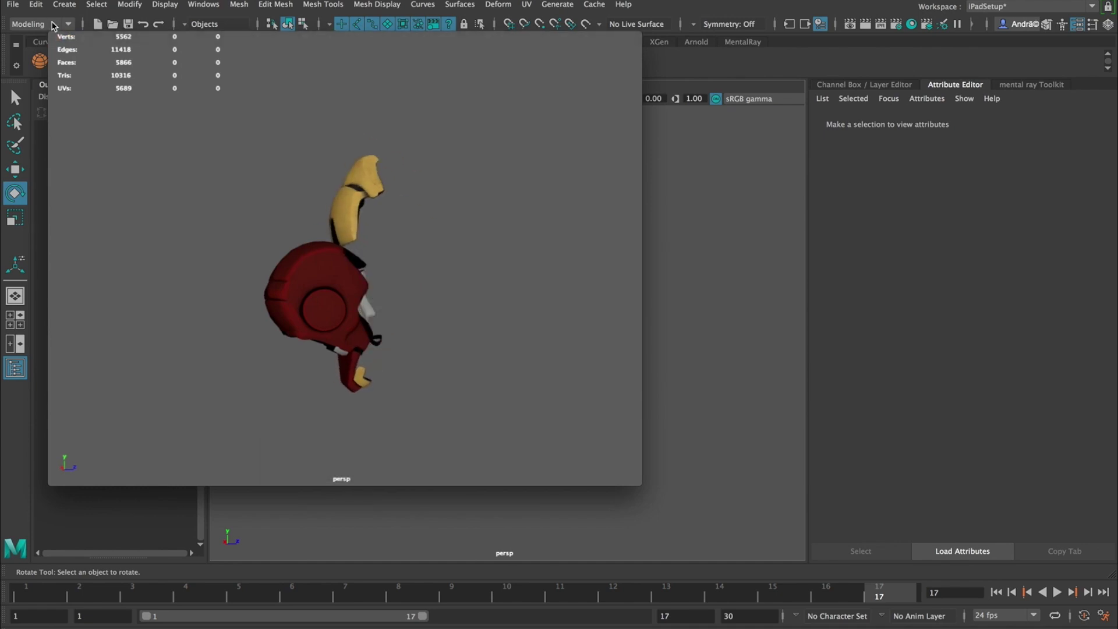
{"action": "left_click", "coordinate": [57, 38]}
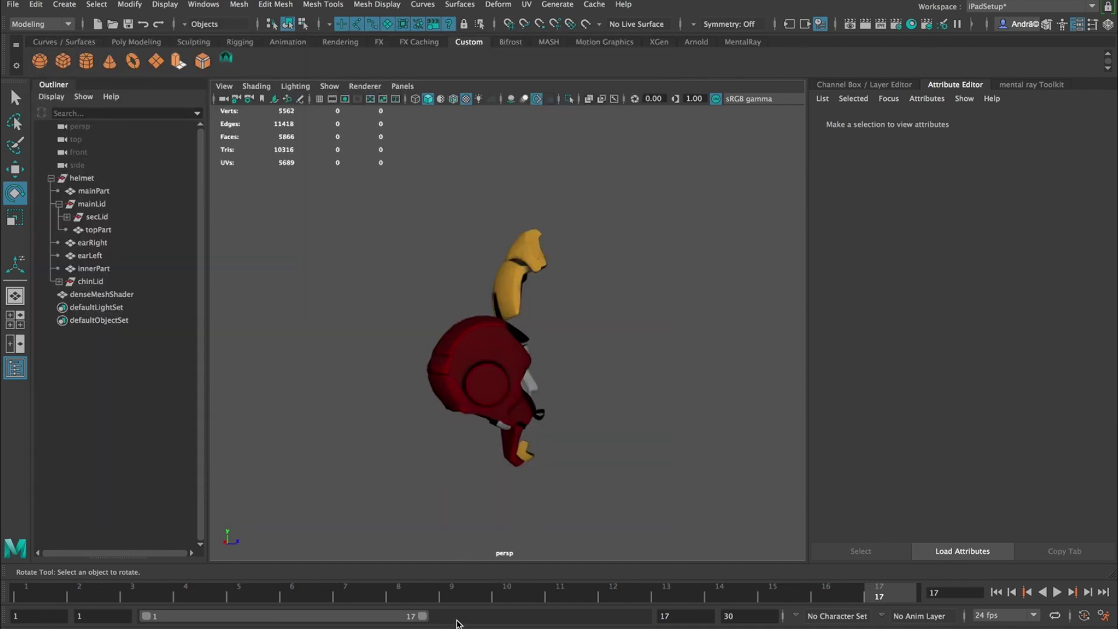
- Extend the playback range back to frame 30 and scrub to frame 25 to view the closing from the side
{"action": "left_click_drag", "start_coordinate": [423, 616], "coordinate": [641, 616]}
{"action": "left_click_drag", "start_coordinate": [684, 394], "coordinate": [531, 547], "text": "alt"}
{"action": "left_click_drag", "start_coordinate": [529, 594], "coordinate": [740, 600]}
{"action": "left_click_drag", "start_coordinate": [600, 361], "coordinate": [548, 345], "text": "alt"}
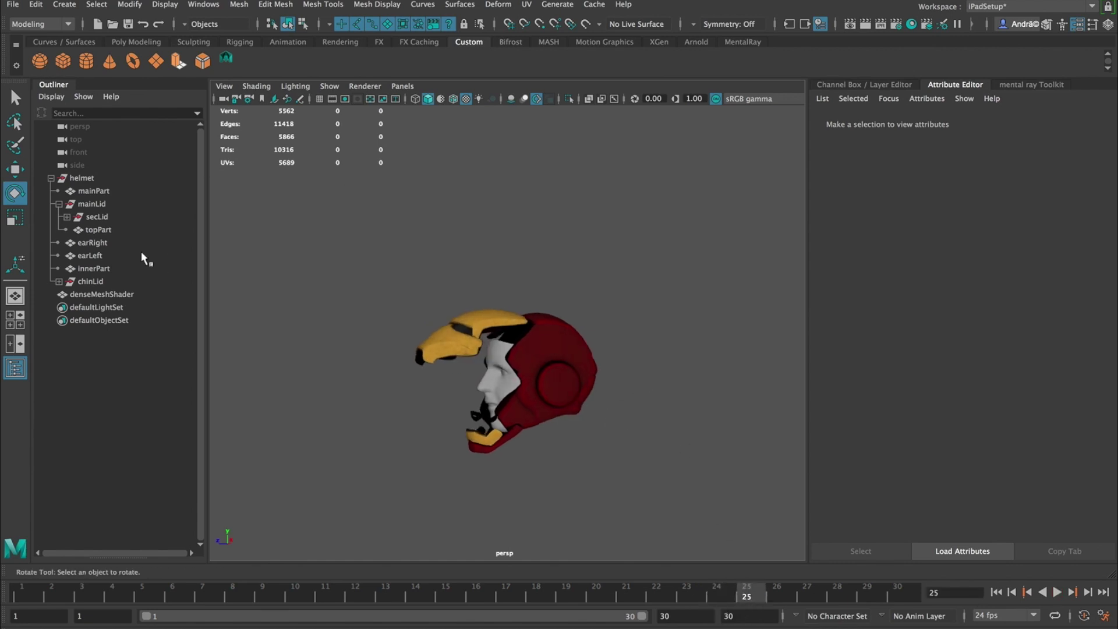
- Select mainLid, hold its open pose with a keyframe at frame 24, and scrub through the closing
{"action": "left_click", "coordinate": [97, 205]}
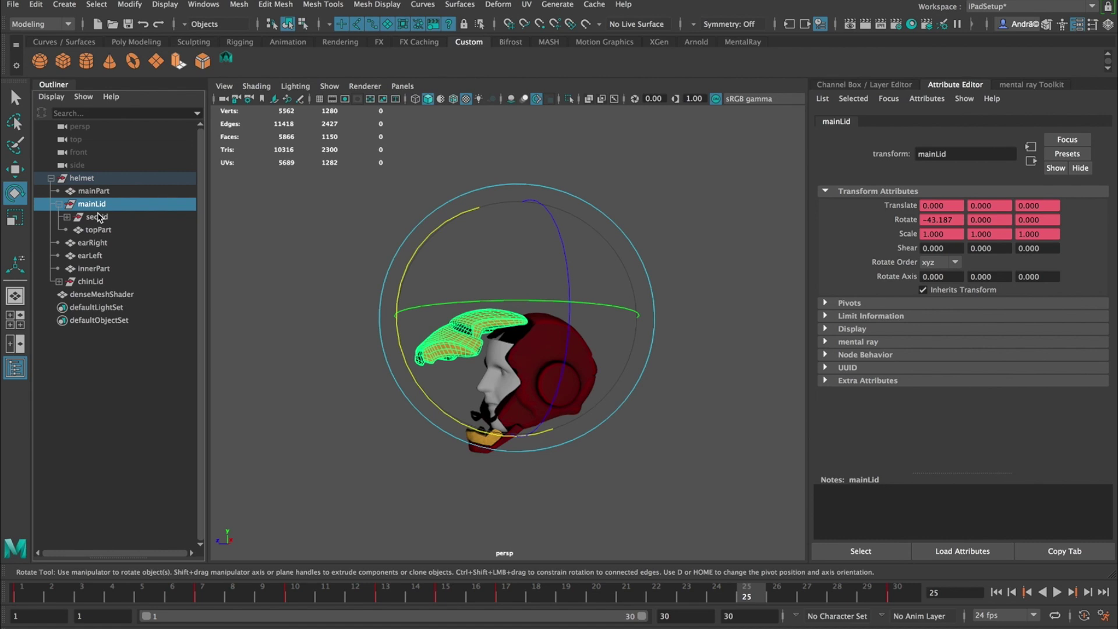
{"action": "left_click_drag", "start_coordinate": [512, 594], "coordinate": [694, 600]}
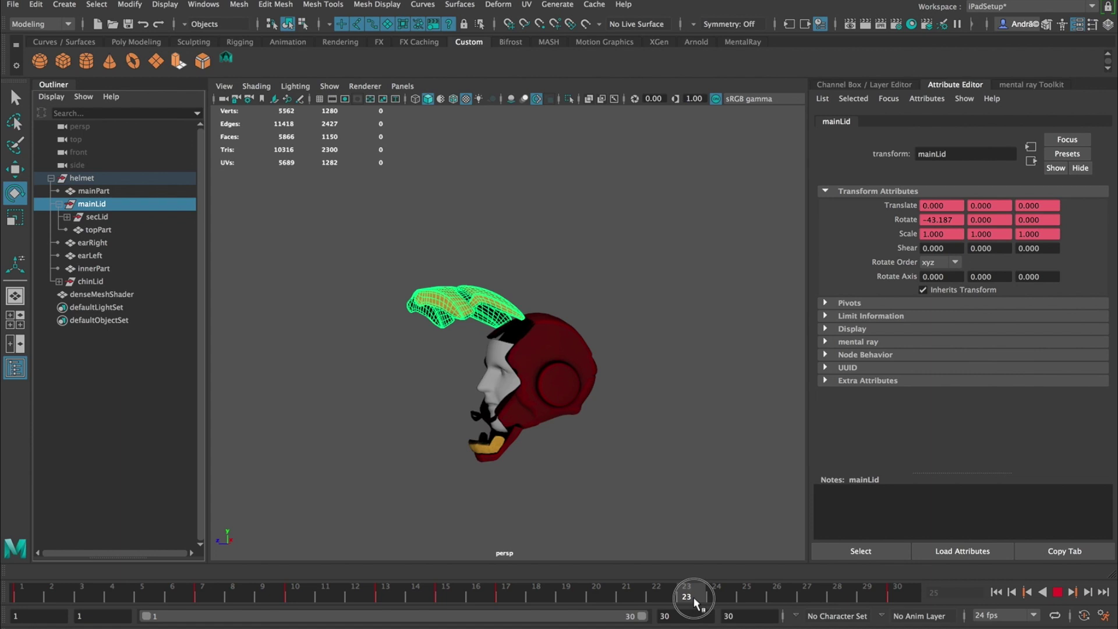
{"action": "left_click_drag", "start_coordinate": [694, 597], "coordinate": [568, 595]}
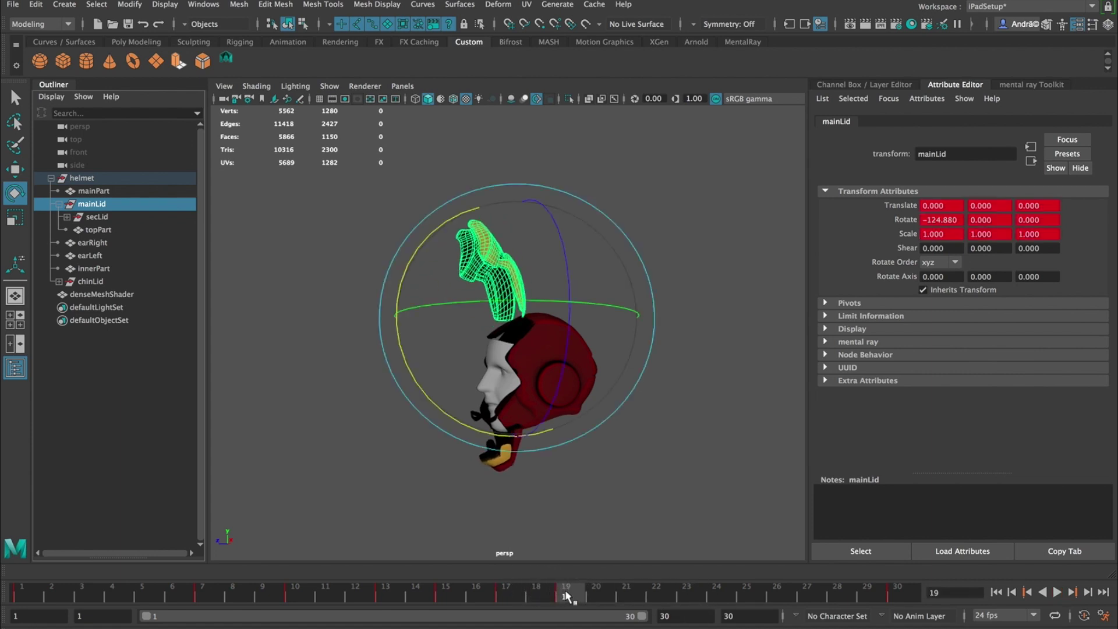
{"action": "key", "text": "alt+v"}
{"action": "left_click_drag", "start_coordinate": [715, 595], "coordinate": [867, 605]}
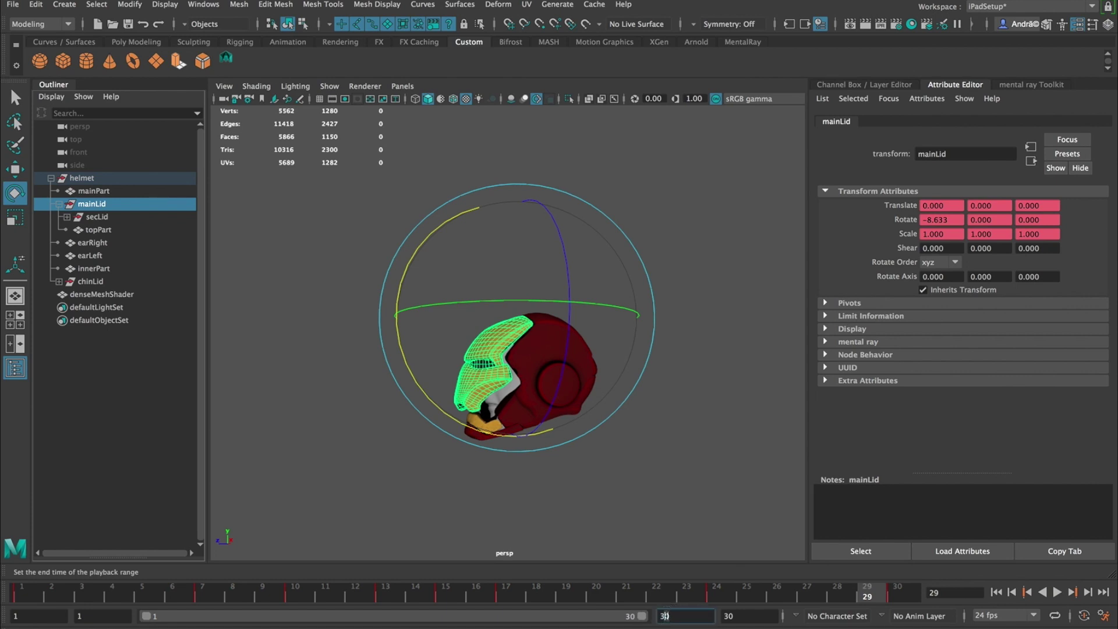
- Extend the playback range to end at frame 34 and set a keyframe on mainLid at frame 26
{"action": "key", "text": "BackSpace"}
{"action": "type", "text": "4"}
{"action": "key", "text": "Return"}
{"action": "left_click_drag", "start_coordinate": [689, 592], "coordinate": [733, 598]}
{"action": "key", "text": "e"}
{"action": "key", "text": "s"}
- Copy mainLid's closed key from frame 30 to frame 28 and rotate it to about 1.04 degrees around X there
{"action": "left_click_drag", "start_coordinate": [707, 600], "coordinate": [787, 599]}
{"action": "key", "text": "e"}
{"action": "right_click", "coordinate": [789, 597]}
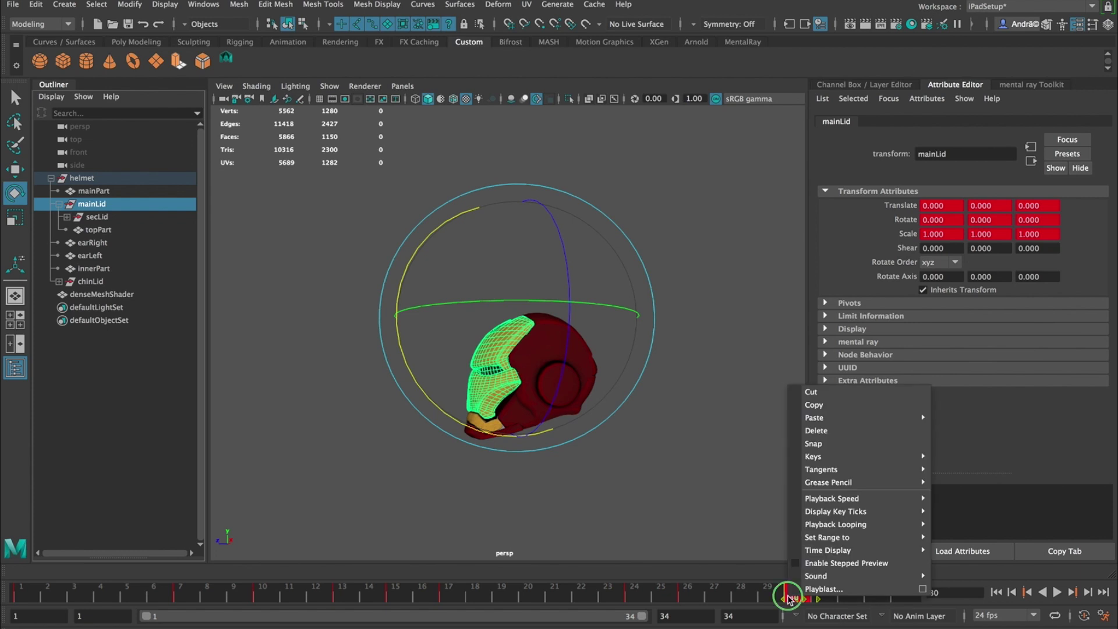
{"action": "left_click", "coordinate": [822, 407]}
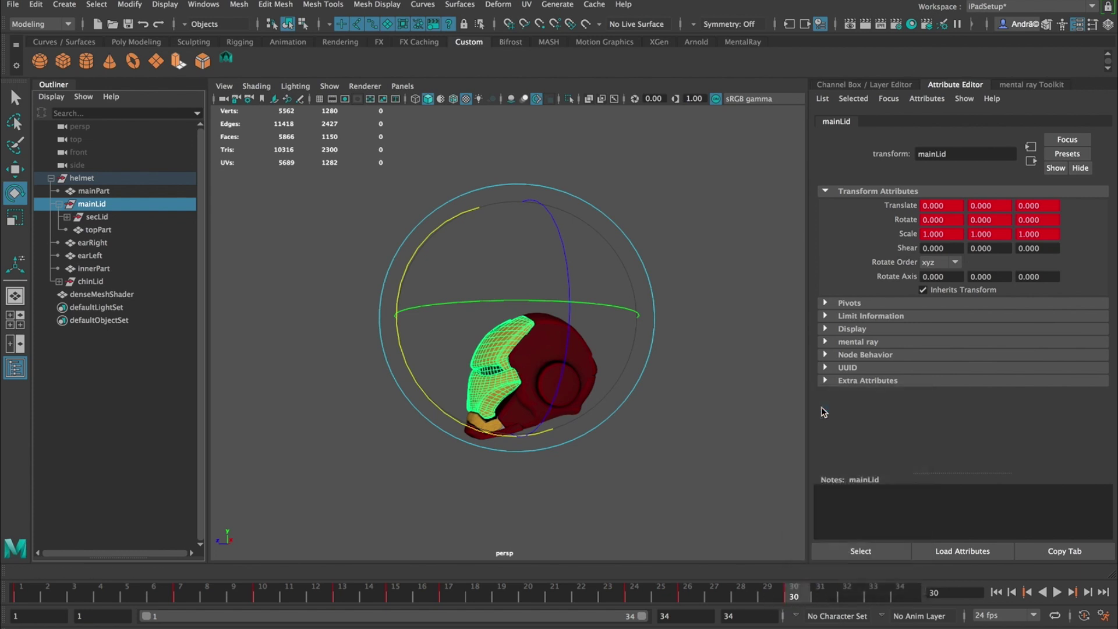
{"action": "left_click", "coordinate": [740, 601]}
{"action": "right_click", "coordinate": [740, 600]}
{"action": "left_click", "coordinate": [910, 429]}
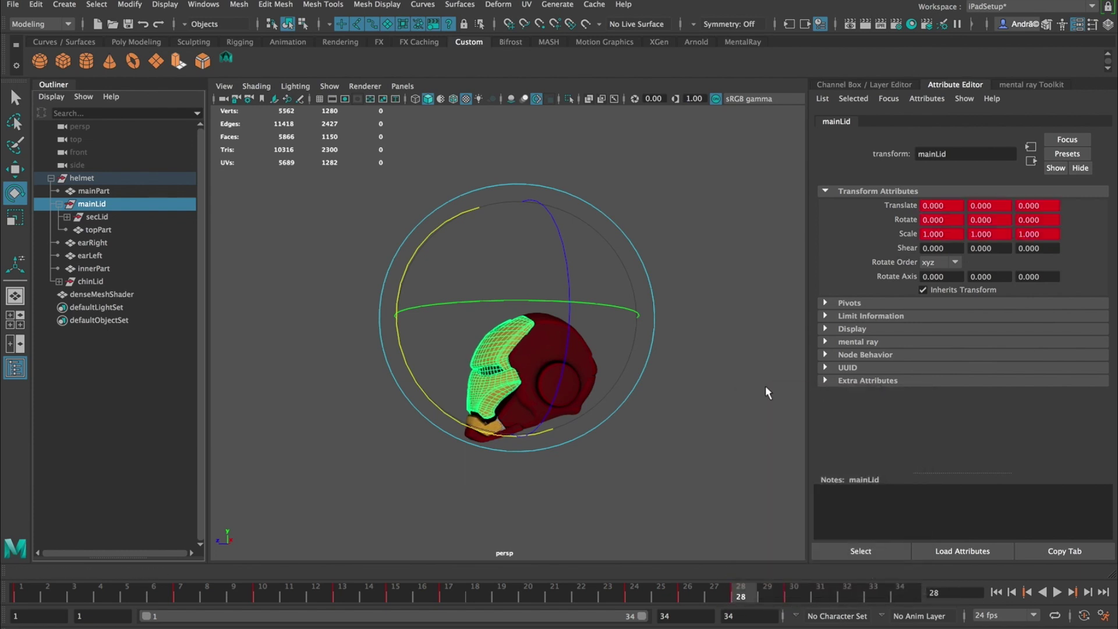
{"action": "left_click_drag", "start_coordinate": [479, 434], "coordinate": [484, 434]}
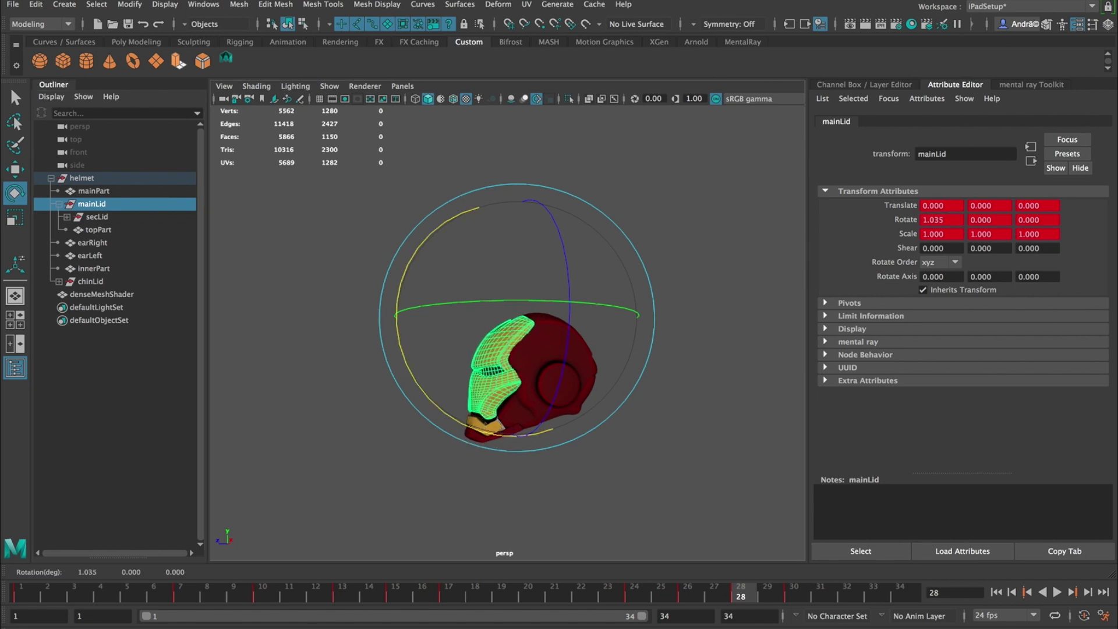
- Key mainLid's closed pose at frame 34 and rotate it to about -1.7 degrees around X at frame 32
{"action": "left_click_drag", "start_coordinate": [756, 604], "coordinate": [848, 598]}
{"action": "key", "text": "s"}
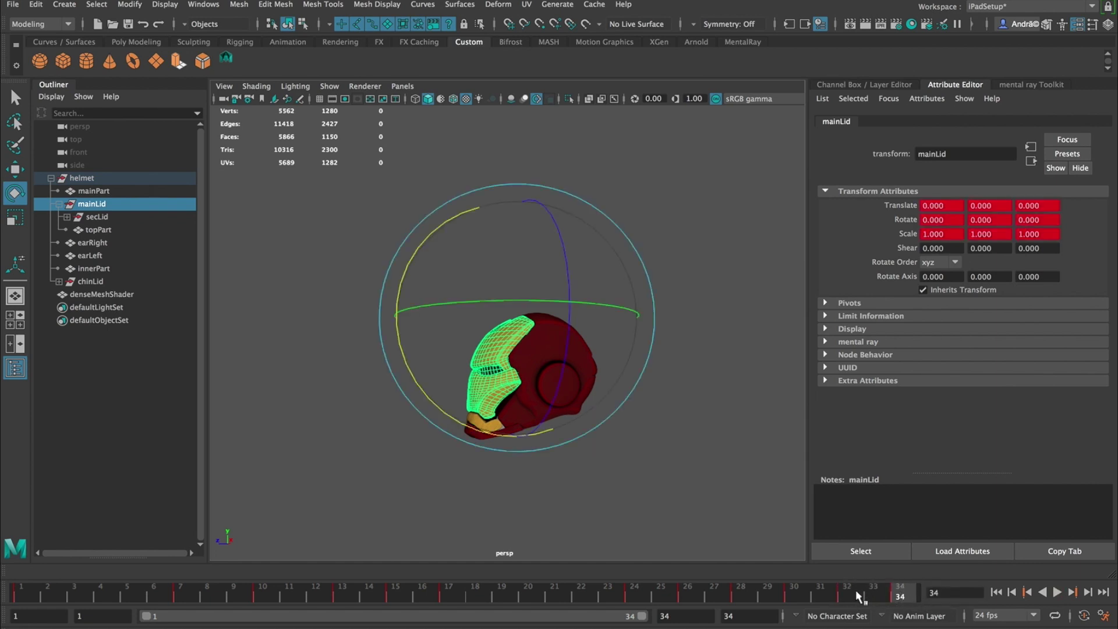
{"action": "left_click_drag", "start_coordinate": [500, 439], "coordinate": [497, 441]}
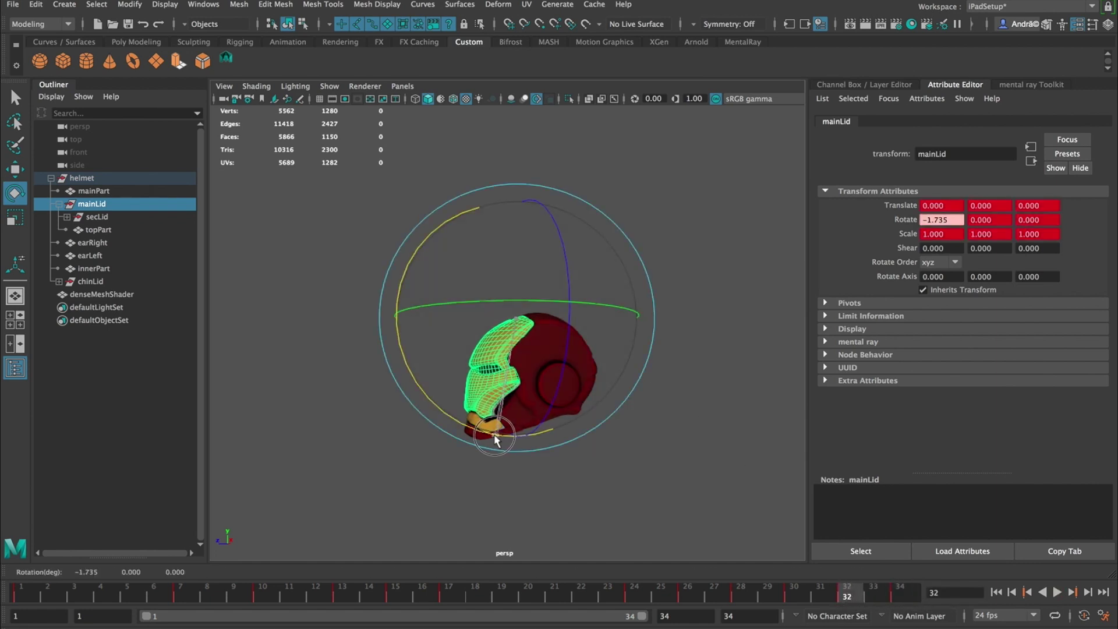
- Scrub through the closing and set mainLid's X rotation at frame 28 to about 0.4 degrees
{"action": "left_click_drag", "start_coordinate": [670, 595], "coordinate": [746, 581]}
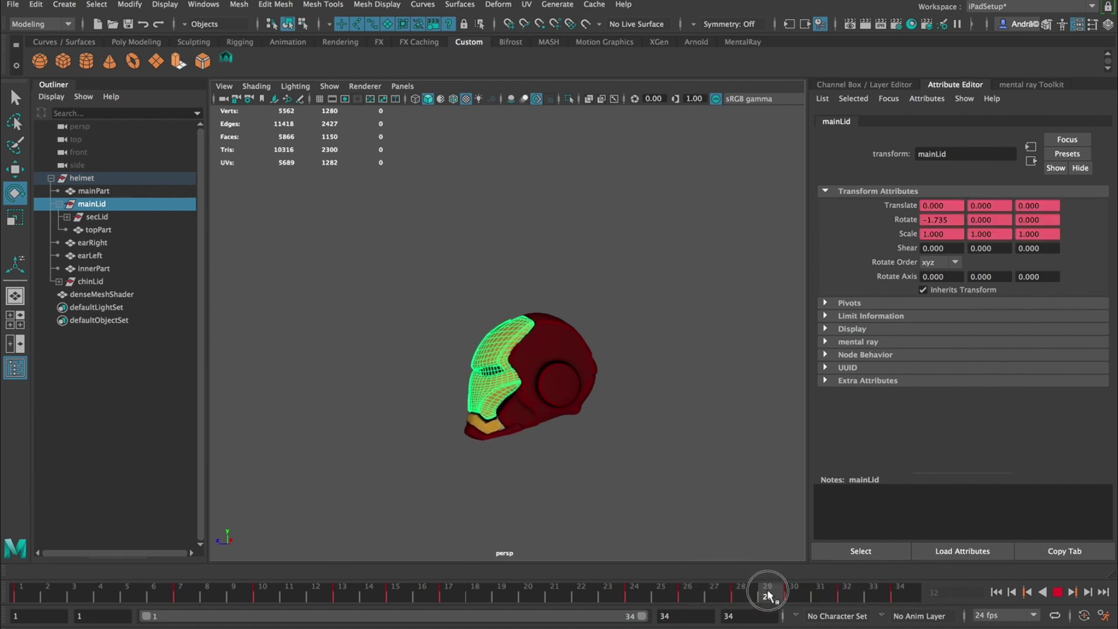
{"action": "left_click_drag", "start_coordinate": [768, 596], "coordinate": [750, 596]}
{"action": "left_click_drag", "start_coordinate": [484, 431], "coordinate": [482, 432]}
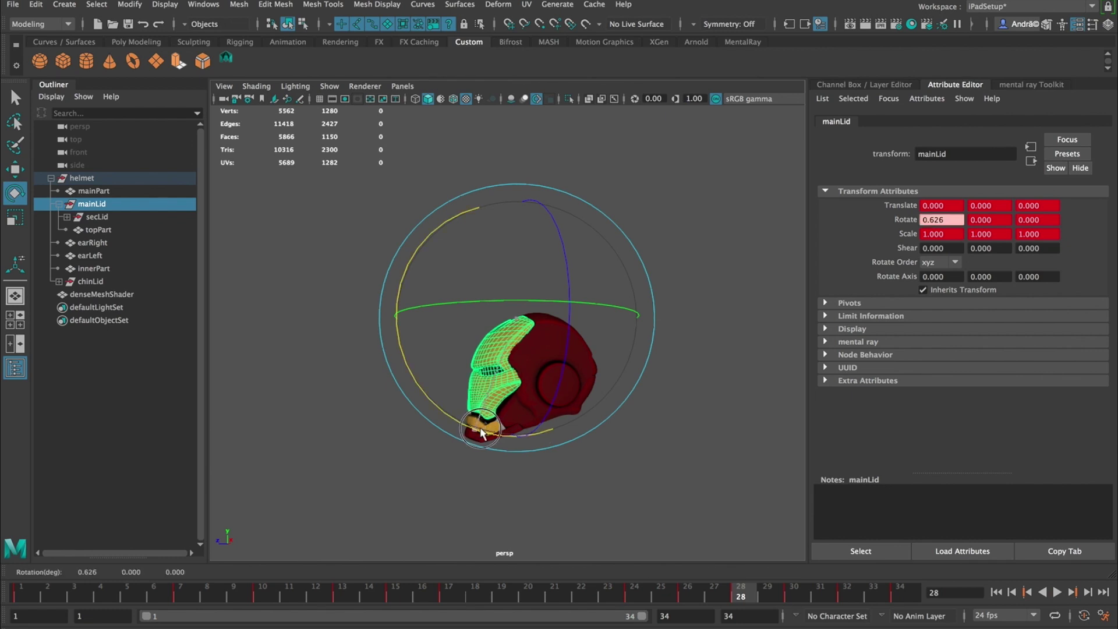
- Rotate mainLid to about -2.2 degrees around X at frame 30, comparing it with the neighbouring keys
{"action": "left_click", "coordinate": [790, 594]}
{"action": "left_click_drag", "start_coordinate": [454, 410], "coordinate": [443, 411]}
{"action": "left_click", "coordinate": [846, 595]}
{"action": "left_click", "coordinate": [796, 596]}
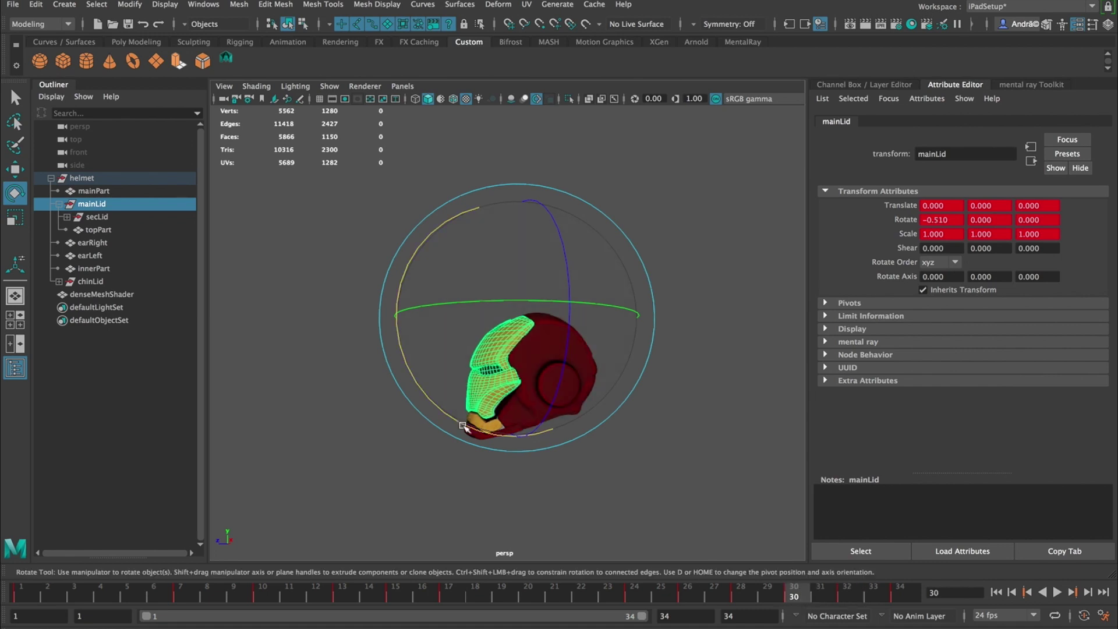
{"action": "left_click_drag", "start_coordinate": [737, 594], "coordinate": [794, 600]}
{"action": "left_click_drag", "start_coordinate": [476, 429], "coordinate": [471, 428]}
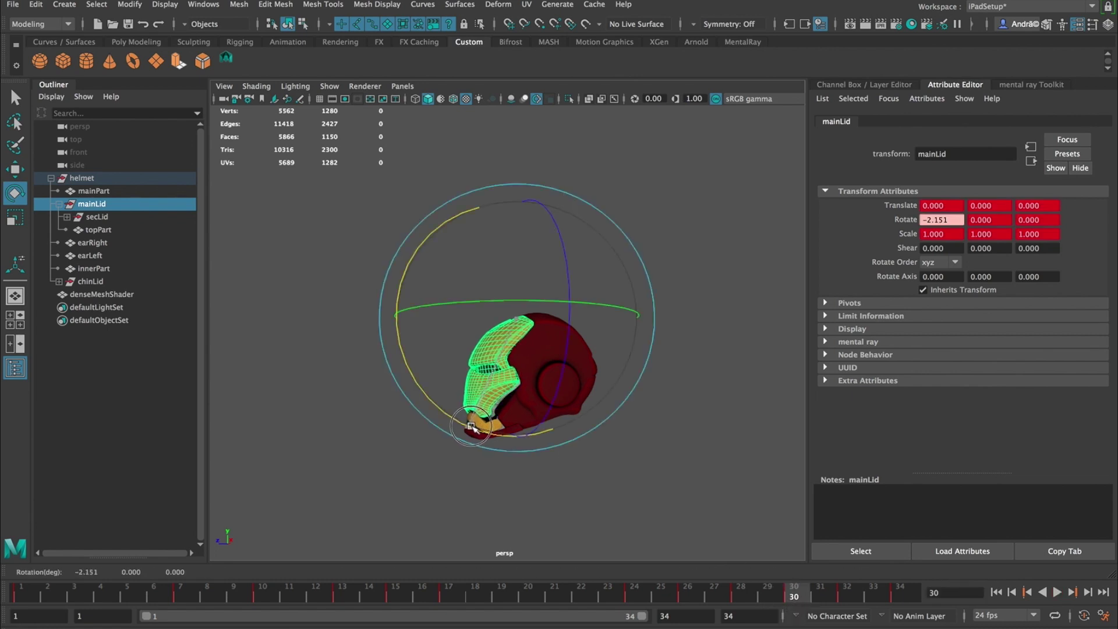
- Fine-tune mainLid's X rotation at frame 32 and play the closing motion from frame 24
{"action": "left_click", "coordinate": [842, 600]}
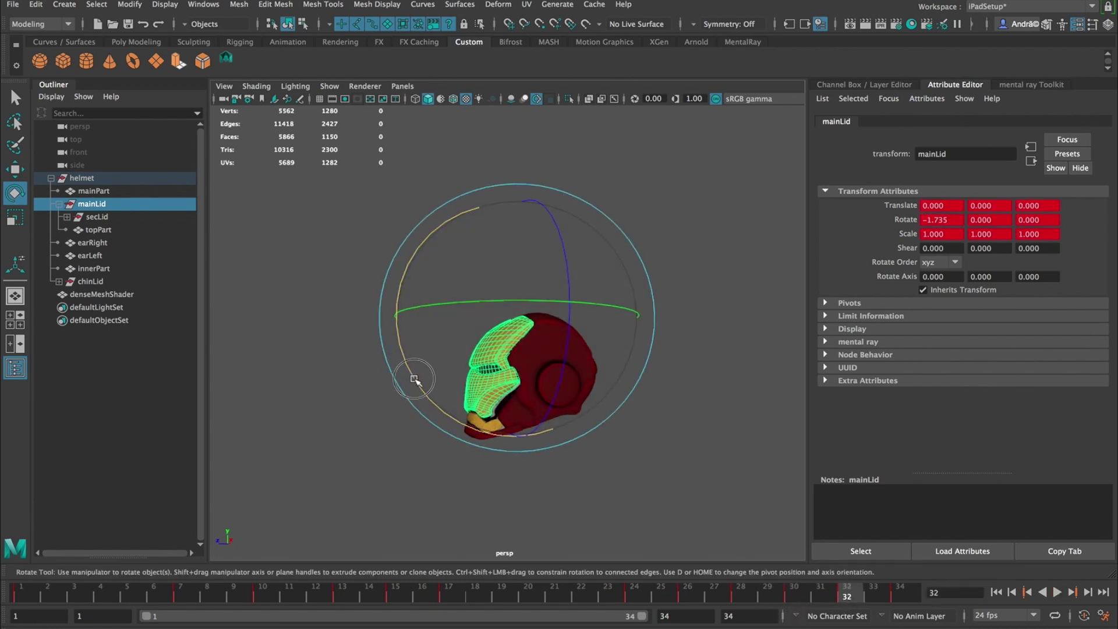
{"action": "left_click_drag", "start_coordinate": [414, 379], "coordinate": [417, 382]}
{"action": "left_click_drag", "start_coordinate": [883, 596], "coordinate": [636, 581]}
{"action": "left_click", "coordinate": [1071, 593]}
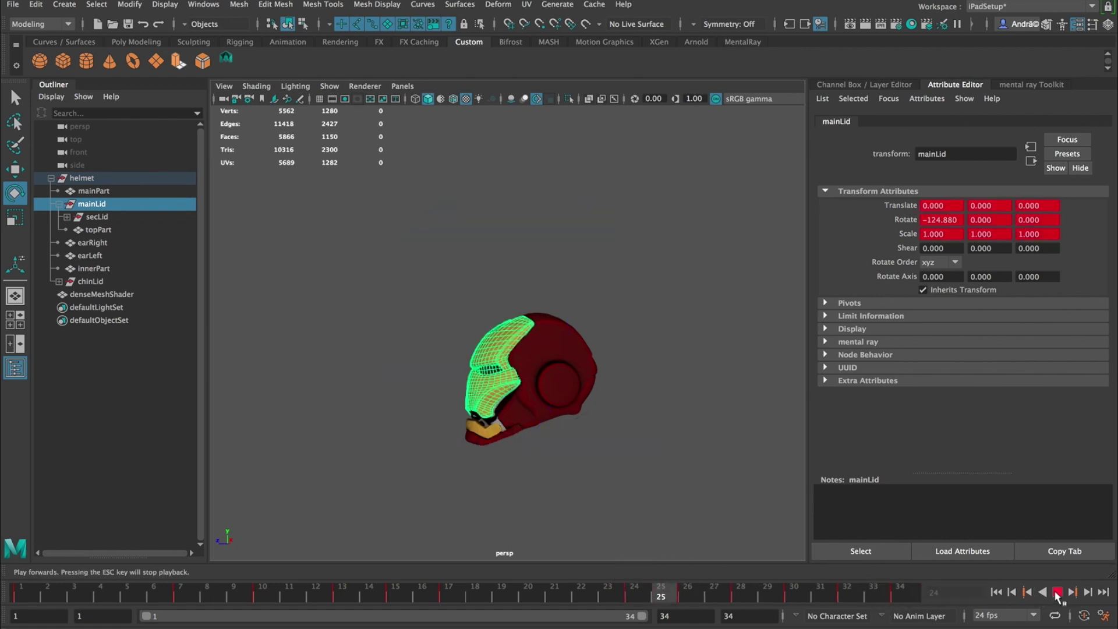
{"action": "left_click", "coordinate": [659, 593]}
- Select secLid, rotate it to about -14.6 degrees around X at frame 24, and scrub to frame 26
{"action": "left_click_drag", "start_coordinate": [659, 592], "coordinate": [460, 591]}
{"action": "key", "text": "Down"}
{"action": "left_click_drag", "start_coordinate": [678, 346], "coordinate": [629, 378], "text": "alt"}
{"action": "left_click_drag", "start_coordinate": [466, 592], "coordinate": [649, 595]}
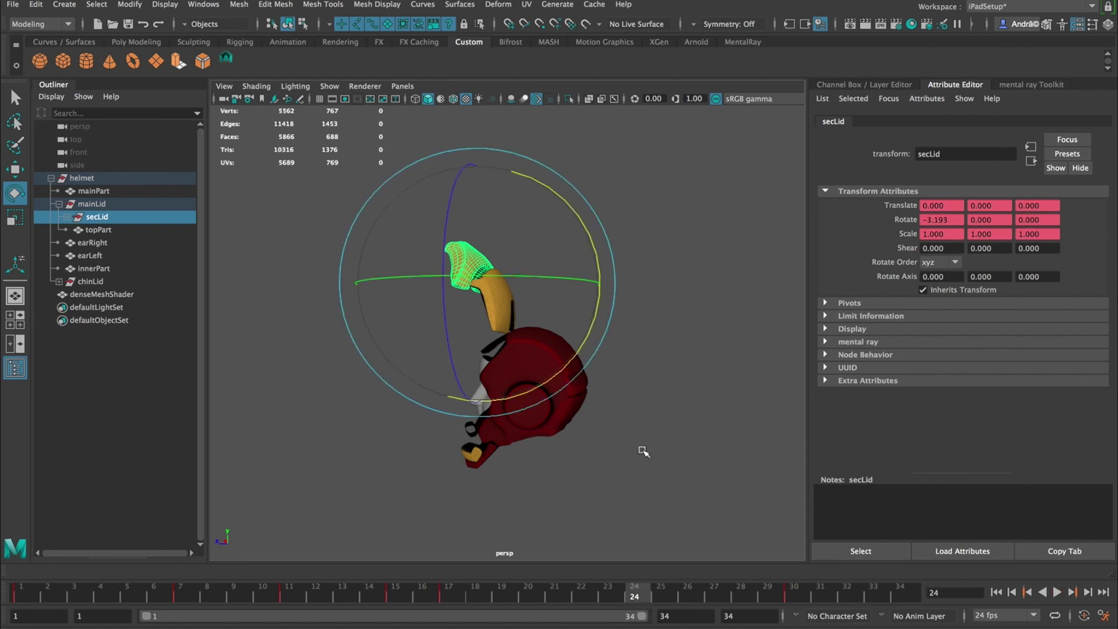
{"action": "left_click_drag", "start_coordinate": [586, 210], "coordinate": [597, 251]}
{"action": "left_click_drag", "start_coordinate": [433, 589], "coordinate": [693, 606]}
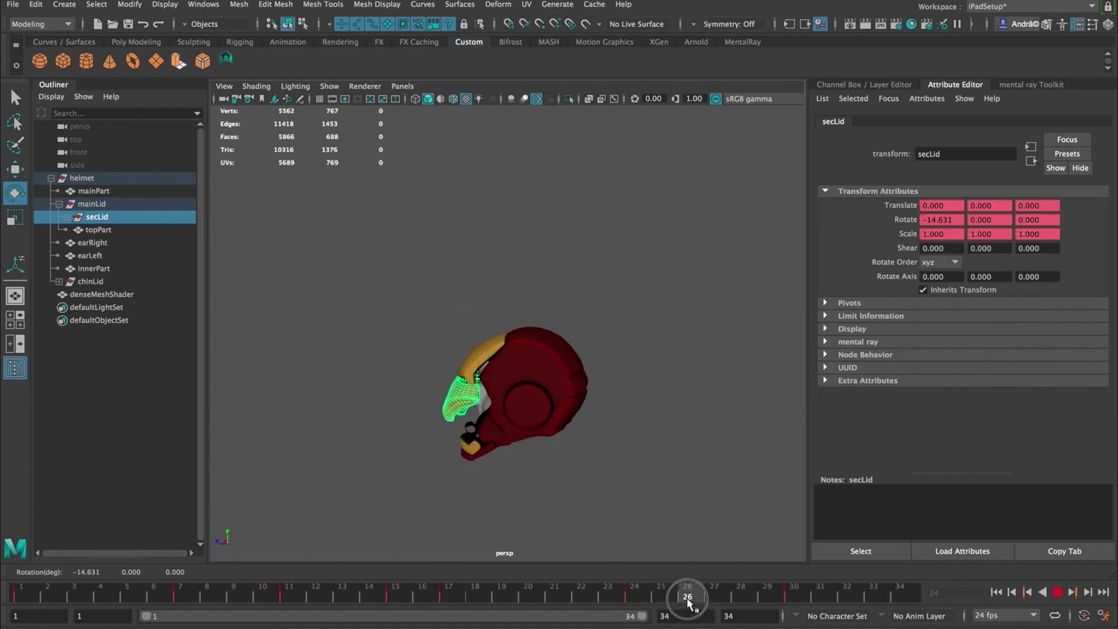
- Rotate secLid to about -45.8 degrees around X at frame 26
{"action": "left_click_drag", "start_coordinate": [542, 280], "coordinate": [600, 327]}
{"action": "left_click_drag", "start_coordinate": [600, 327], "coordinate": [458, 383], "text": "alt"}
{"action": "key", "text": "w"}
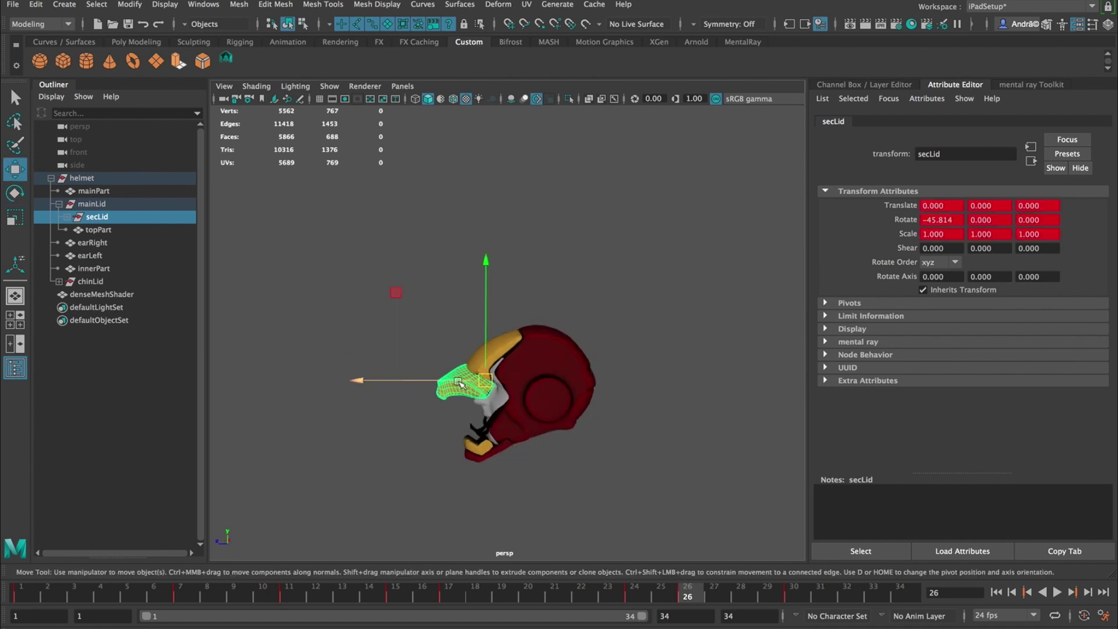
- Rotate secLid around X toward its closed position at frame 28, key it, and scrub back over the closing
{"action": "left_click_drag", "start_coordinate": [630, 588], "coordinate": [735, 604]}
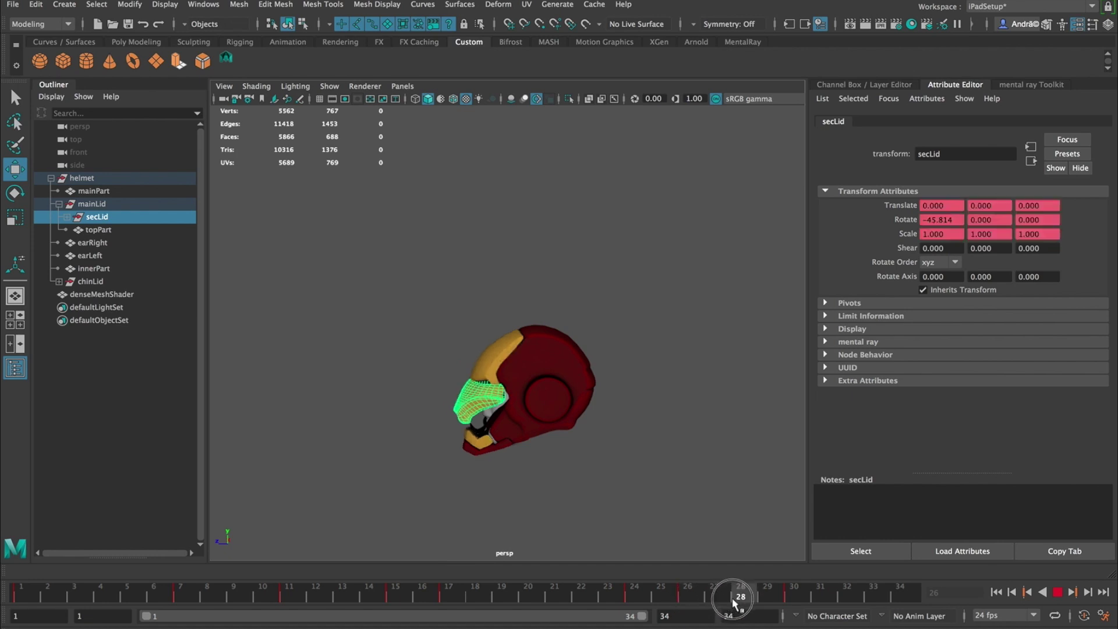
{"action": "key", "text": "e"}
{"action": "left_click_drag", "start_coordinate": [412, 296], "coordinate": [381, 343]}
{"action": "key", "text": "s"}
{"action": "left_click_drag", "start_coordinate": [750, 595], "coordinate": [634, 598]}
- Set secLid's X rotation to about -39.6 degrees at frame 26 and nudge its position slightly in Y and Z
{"action": "left_click_drag", "start_coordinate": [552, 371], "coordinate": [551, 509]}
{"action": "left_click_drag", "start_coordinate": [458, 600], "coordinate": [692, 593]}
{"action": "left_click_drag", "start_coordinate": [382, 438], "coordinate": [419, 457], "text": "alt"}
{"action": "left_click_drag", "start_coordinate": [411, 353], "coordinate": [484, 362]}
{"action": "key", "text": "w"}
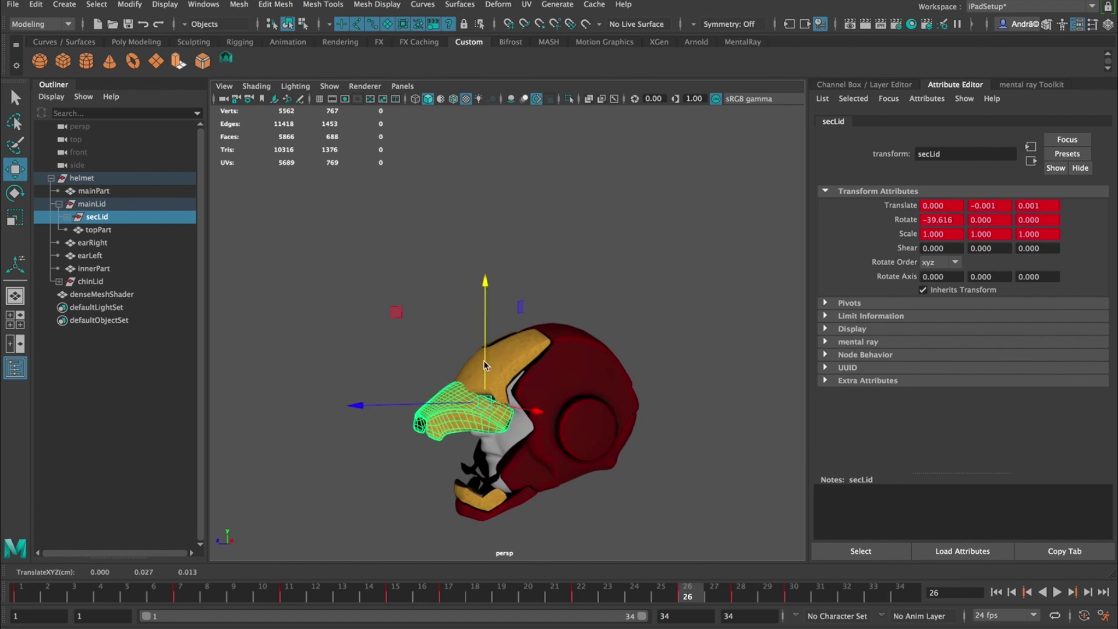
- Rotate secLid to about 4.4 degrees around X at frame 28
{"action": "left_click_drag", "start_coordinate": [656, 595], "coordinate": [751, 598]}
{"action": "key", "text": "e"}
{"action": "left_click_drag", "start_coordinate": [402, 344], "coordinate": [398, 348]}
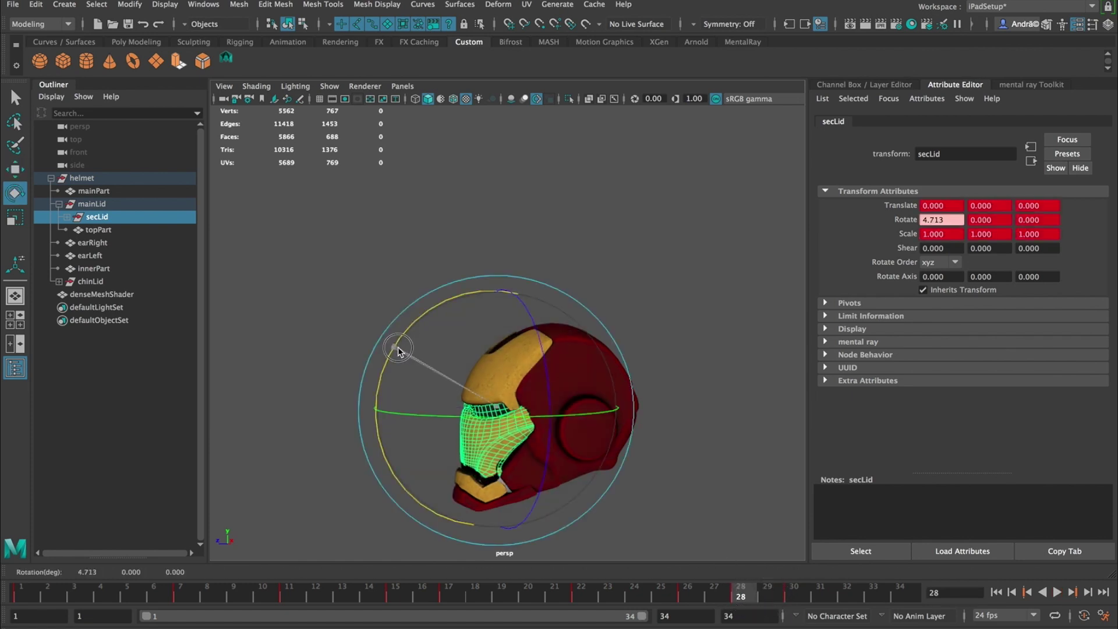
- Set keyframes for secLid's closed pose at frames 32 and 34
{"action": "left_click", "coordinate": [795, 599]}
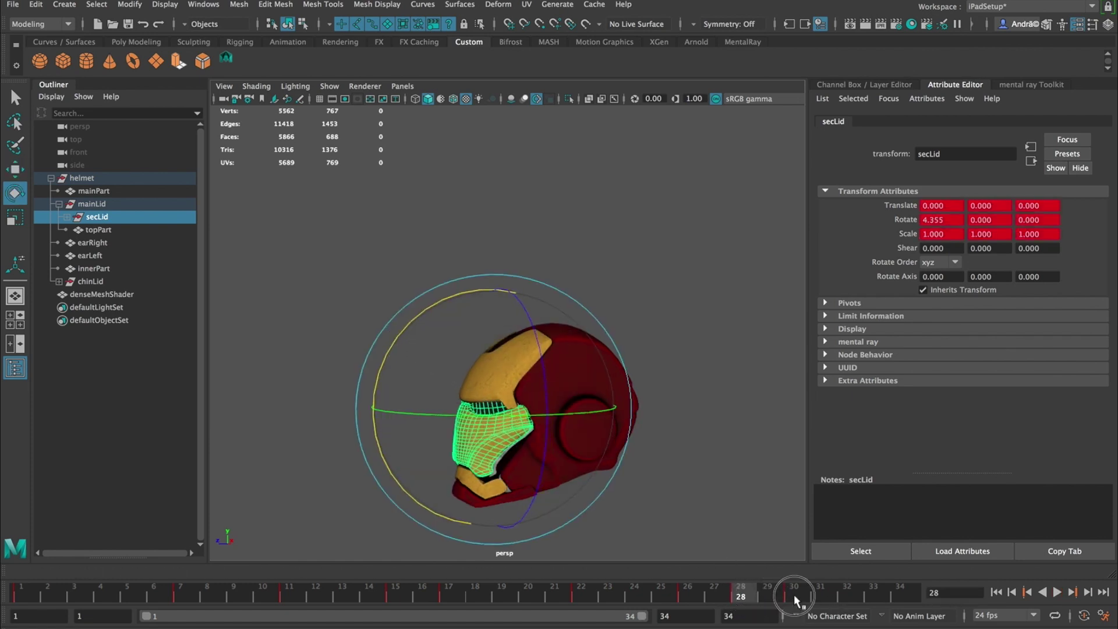
{"action": "left_click", "coordinate": [846, 600]}
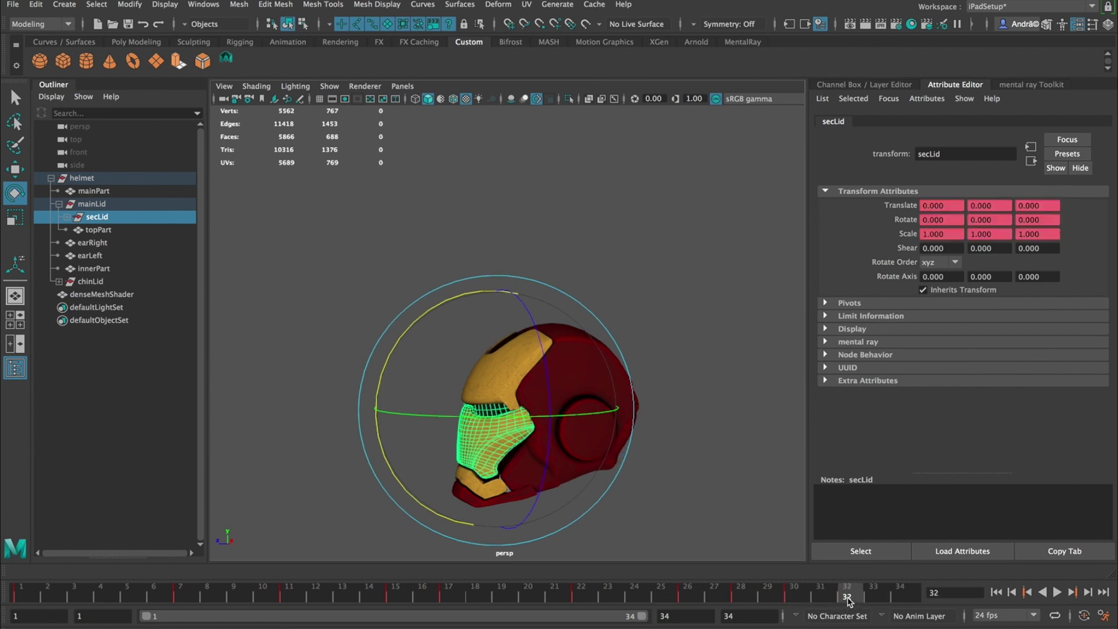
{"action": "key", "text": "s"}
{"action": "left_click", "coordinate": [913, 599]}
{"action": "key", "text": "s"}
- Rotate secLid around X to about -3.5 degrees at frame 30 and 1.2 degrees at frame 32, and play the animation
{"action": "left_click_drag", "start_coordinate": [728, 595], "coordinate": [794, 598]}
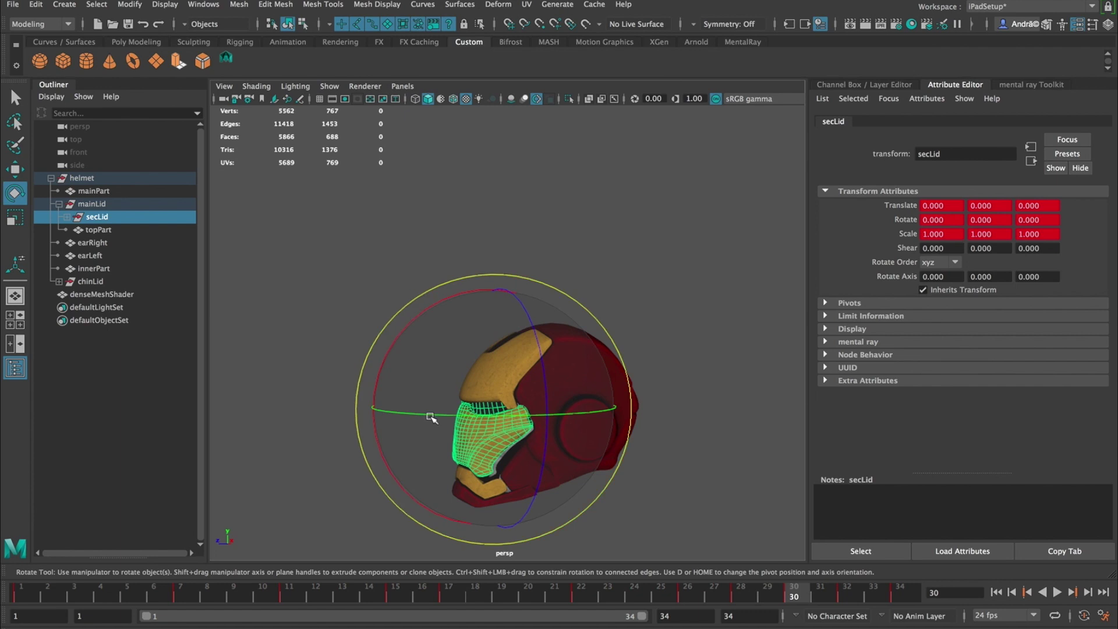
{"action": "left_click_drag", "start_coordinate": [382, 365], "coordinate": [386, 362]}
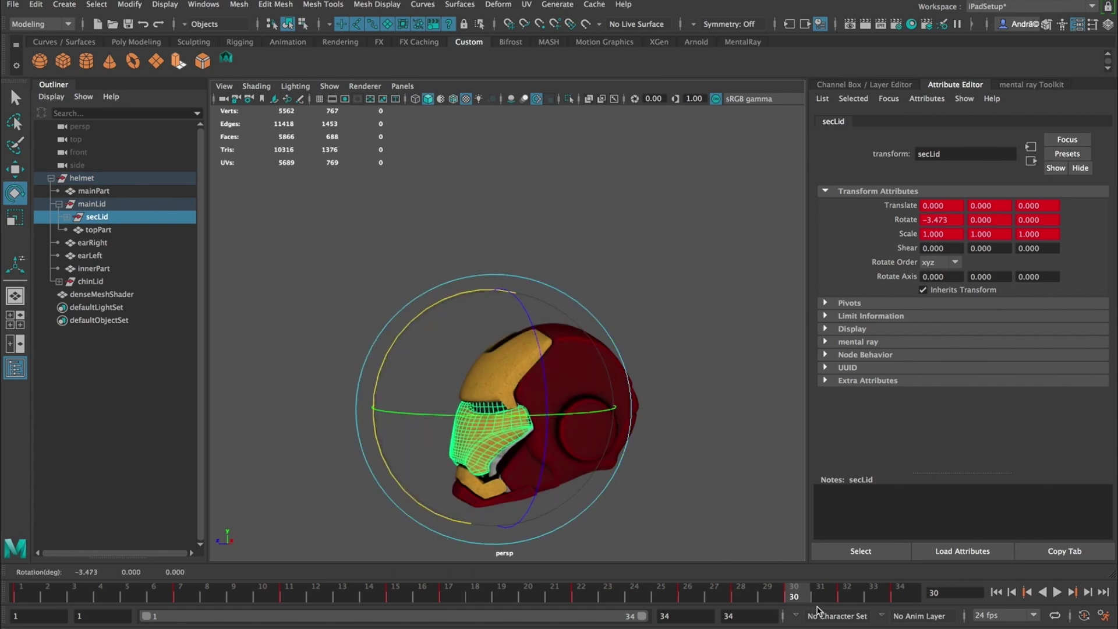
{"action": "left_click", "coordinate": [845, 596]}
{"action": "left_click_drag", "start_coordinate": [400, 346], "coordinate": [395, 349]}
{"action": "key", "text": "alt+v"}
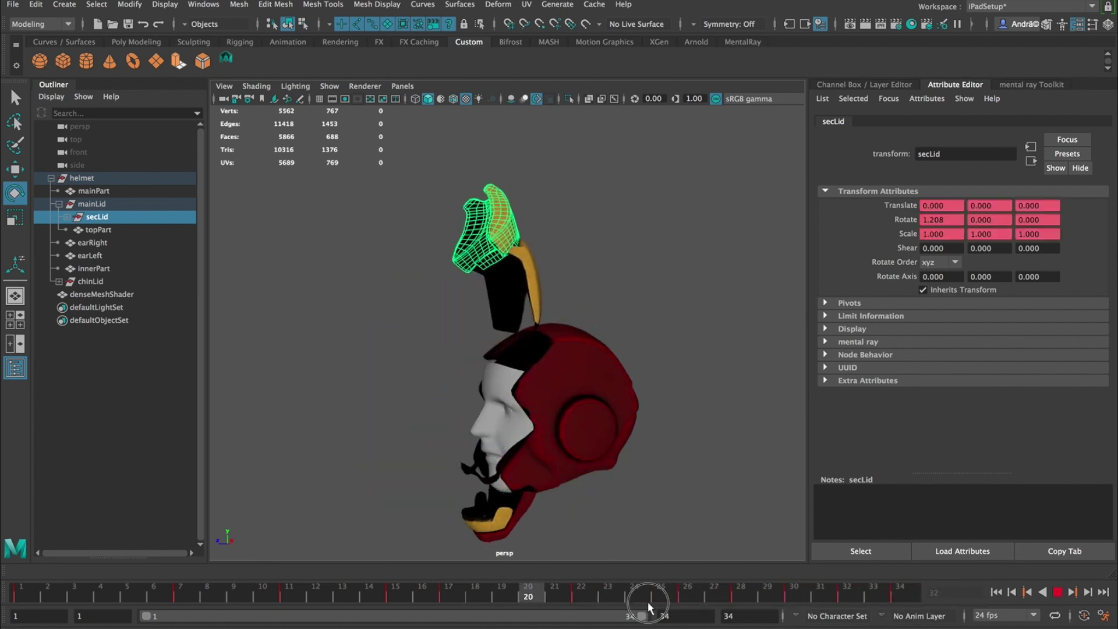
- Select chinLid and examine its closing between frames 27 and 30 from both sides of the helmet
{"action": "left_click", "coordinate": [792, 595]}
{"action": "right_click_drag", "start_coordinate": [620, 448], "coordinate": [600, 485], "text": "alt"}
{"action": "left_click", "coordinate": [93, 281]}
{"action": "left_click_drag", "start_coordinate": [582, 402], "coordinate": [661, 410], "text": "alt"}
{"action": "middle_click_drag", "start_coordinate": [661, 409], "coordinate": [619, 394], "text": "alt"}
{"action": "left_click_drag", "start_coordinate": [619, 395], "coordinate": [659, 396], "text": "alt"}
{"action": "right_click_drag", "start_coordinate": [606, 395], "coordinate": [644, 398], "text": "alt"}
{"action": "left_click_drag", "start_coordinate": [519, 592], "coordinate": [725, 575]}
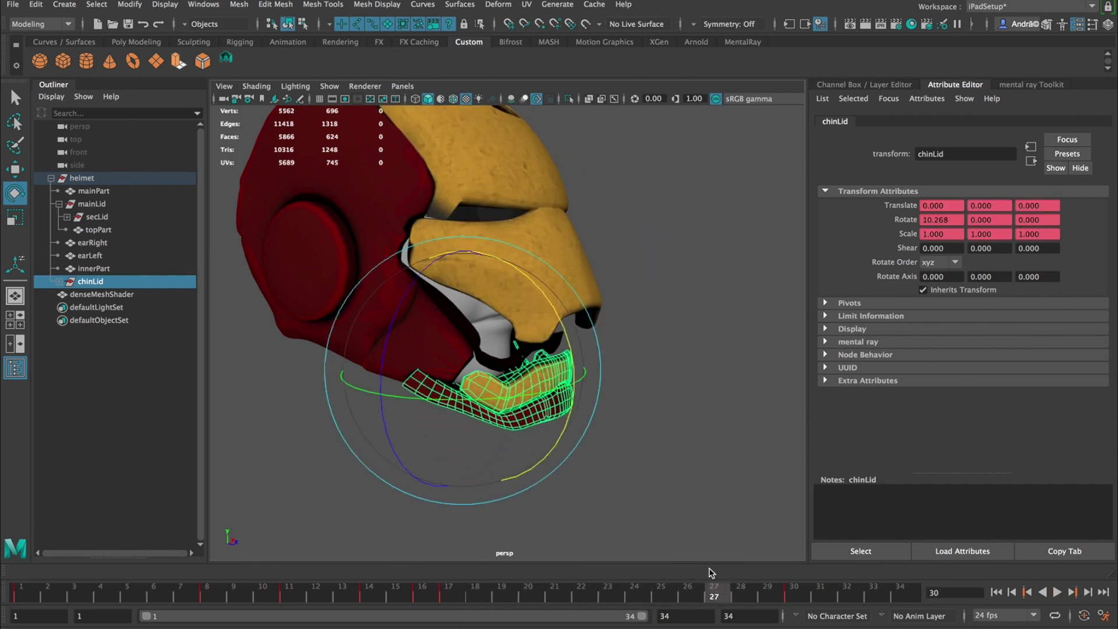
{"action": "left_click_drag", "start_coordinate": [717, 419], "coordinate": [631, 439], "text": "alt"}
{"action": "right_click_drag", "start_coordinate": [631, 440], "coordinate": [570, 451], "text": "alt"}
{"action": "left_click_drag", "start_coordinate": [569, 450], "coordinate": [425, 442], "text": "alt"}
- Try moving chinLid's closing key from frame 30 to frame 34, scrub the motion, and move the key back to frame 30
{"action": "left_click", "coordinate": [791, 593]}
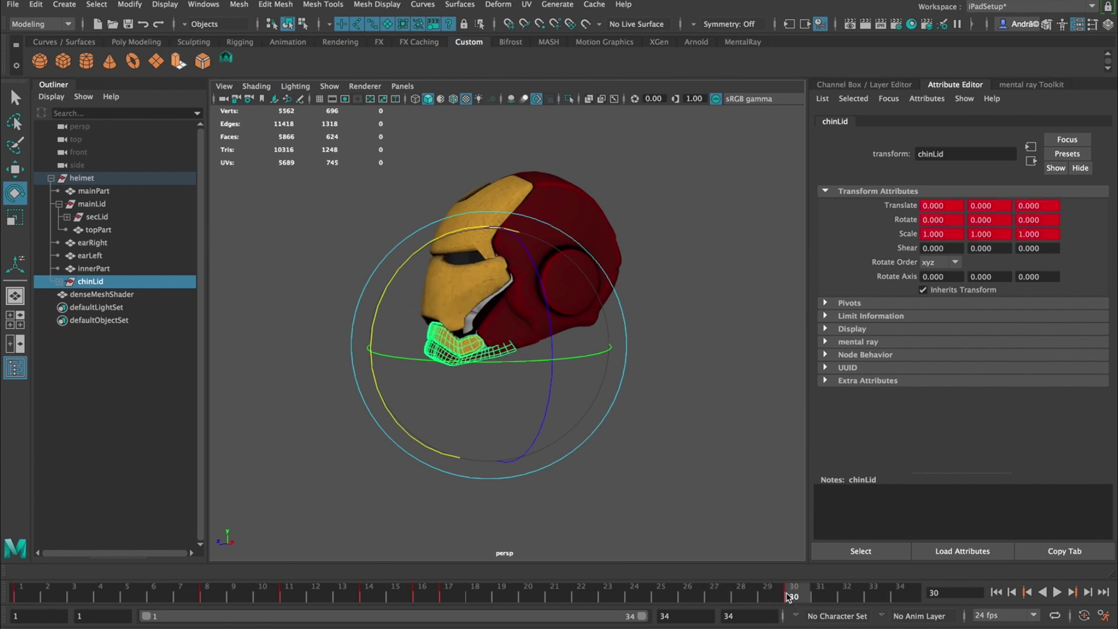
{"action": "left_click_drag", "start_coordinate": [400, 592], "coordinate": [781, 614]}
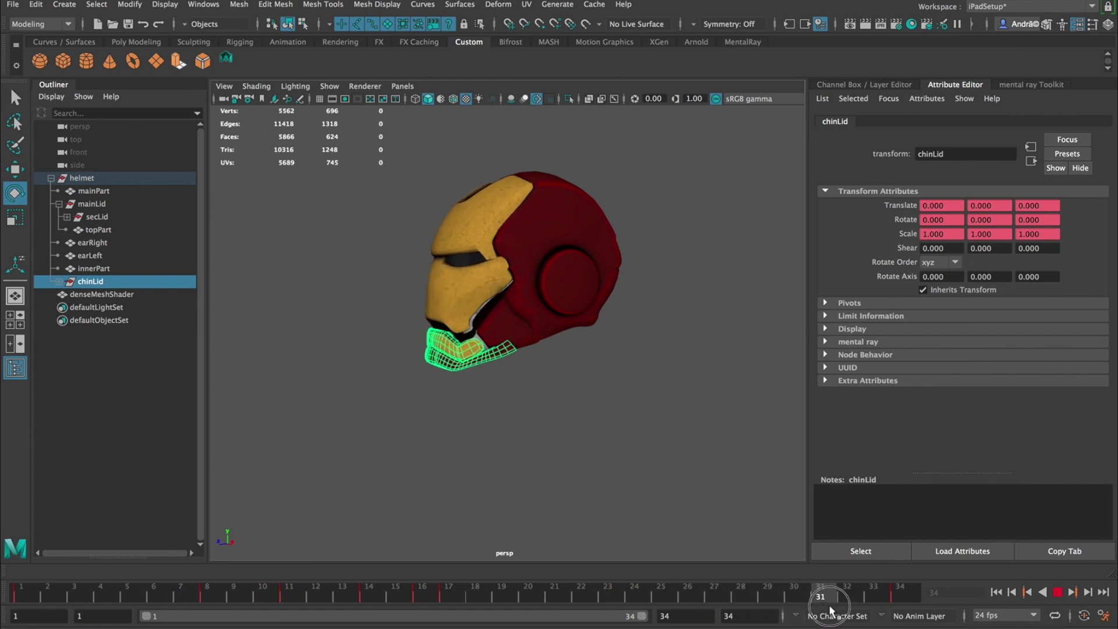
{"action": "left_click_drag", "start_coordinate": [52, 593], "coordinate": [315, 601]}
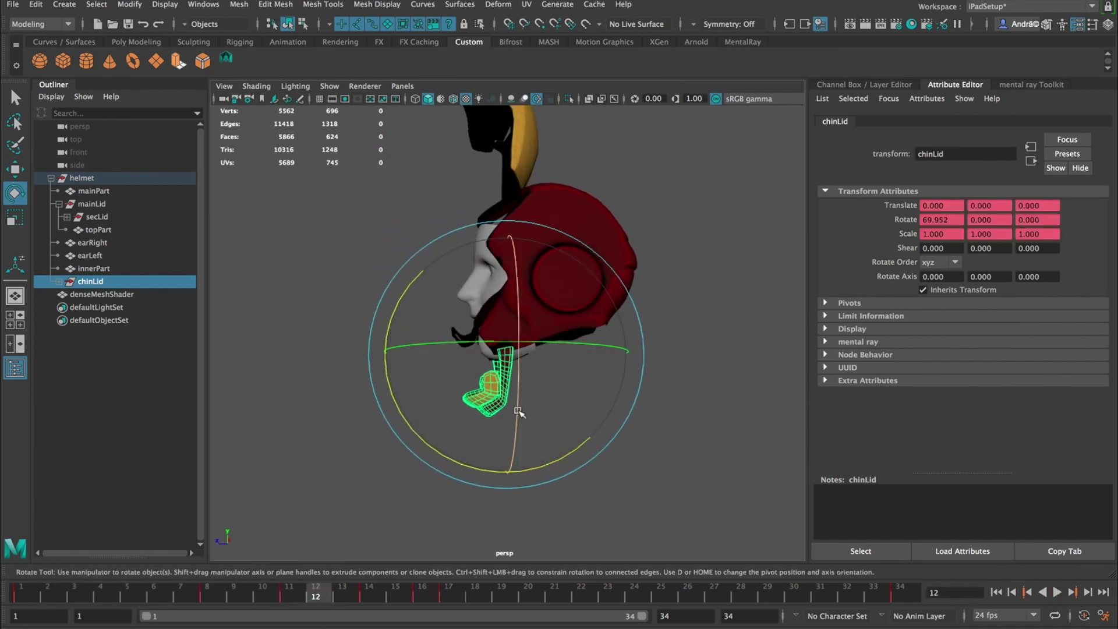
{"action": "left_click_drag", "start_coordinate": [415, 604], "coordinate": [901, 602]}
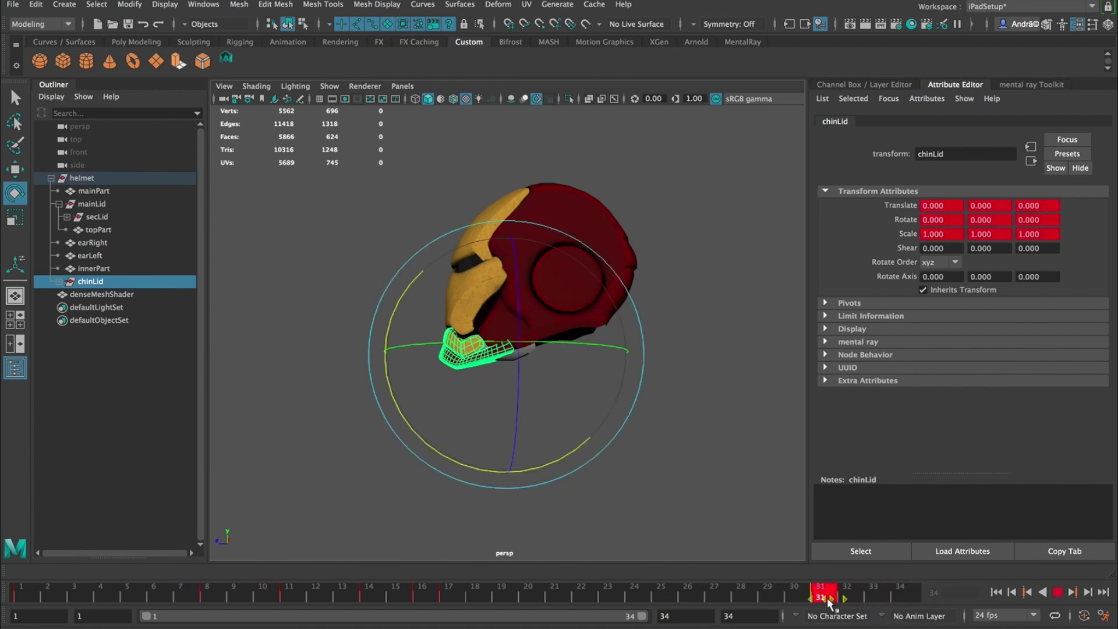
- Key chinLid's closed pose at frame 34, and rotate it slightly around X at frame 30 and key it
{"action": "left_click", "coordinate": [896, 597]}
{"action": "key", "text": "s"}
{"action": "left_click_drag", "start_coordinate": [851, 599], "coordinate": [795, 600]}
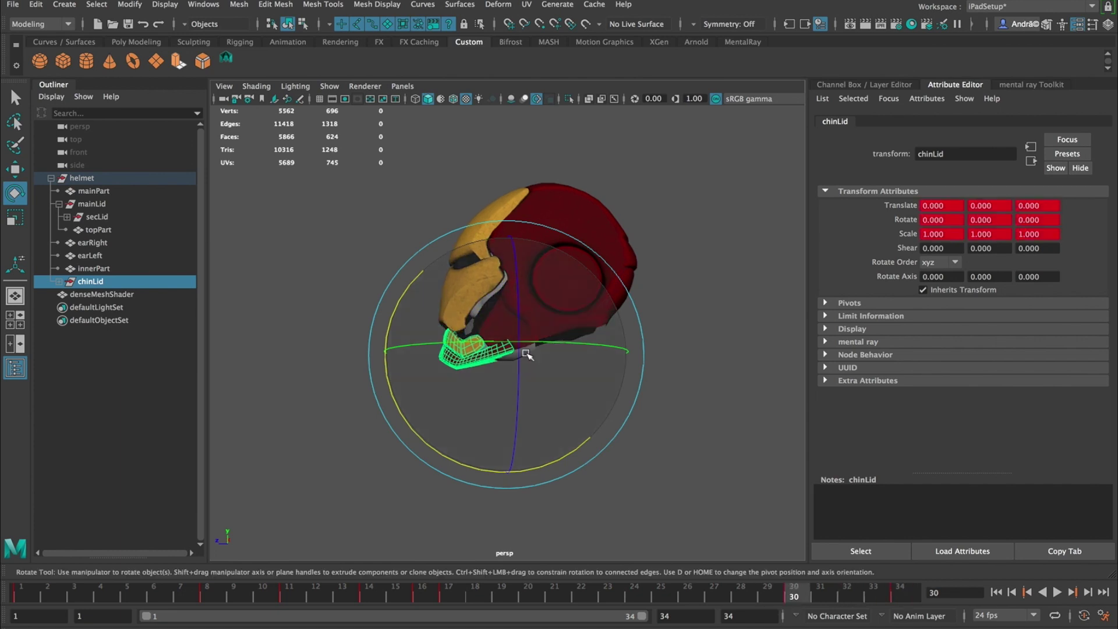
{"action": "left_click_drag", "start_coordinate": [387, 425], "coordinate": [403, 421]}
{"action": "key", "text": "s"}
- Rotate chinLid slightly around X at frame 32 and key it, scrub to frame 34, and deselect everything to view the helmet
{"action": "left_click", "coordinate": [844, 595]}
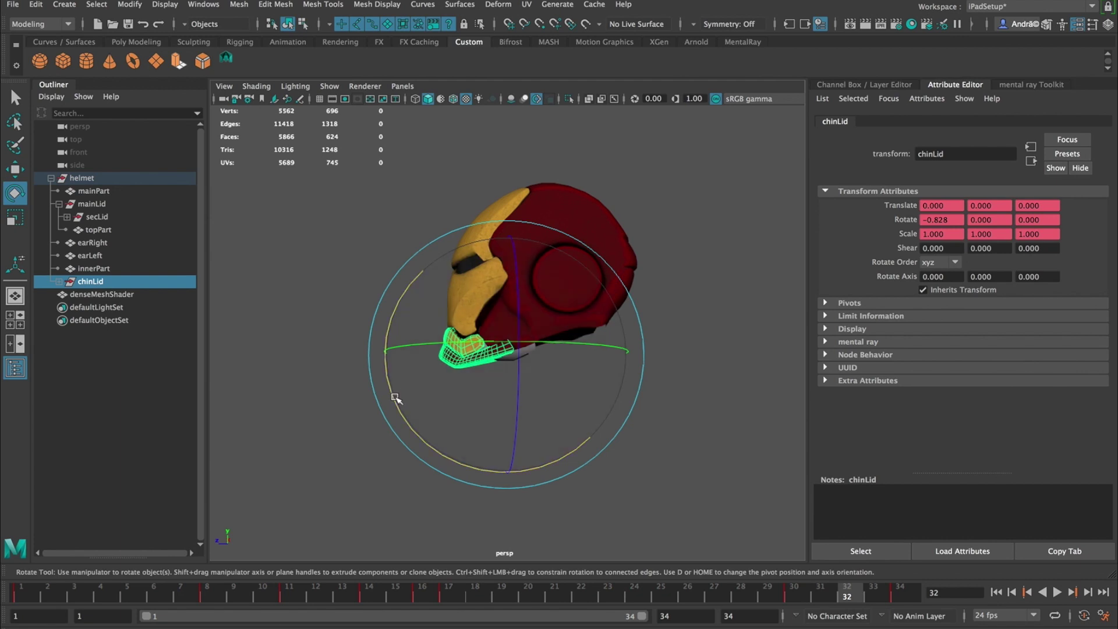
{"action": "left_click_drag", "start_coordinate": [395, 398], "coordinate": [396, 399]}
{"action": "key", "text": "s"}
{"action": "left_click_drag", "start_coordinate": [769, 597], "coordinate": [909, 590]}
{"action": "left_click", "coordinate": [719, 436]}
{"action": "left_click_drag", "start_coordinate": [618, 437], "coordinate": [672, 434], "text": "alt"}
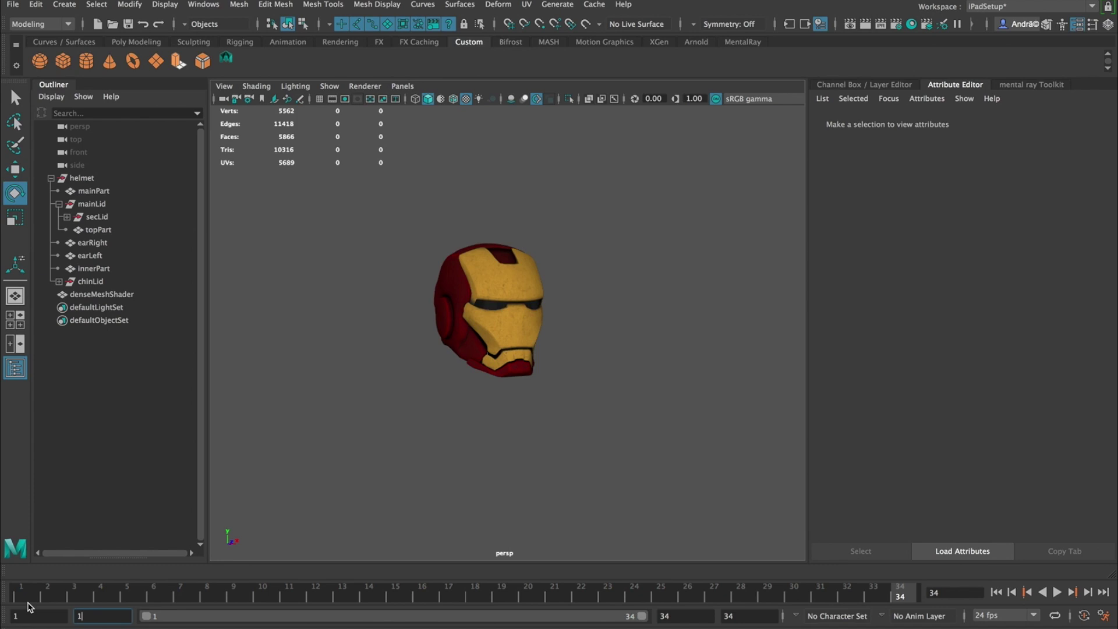
- Start the playback range at frame 17, create a playblast through frame 34, and play the clip
{"action": "type", "text": "7"}
{"action": "key", "text": "Return"}
{"action": "left_click", "coordinate": [208, 8]}
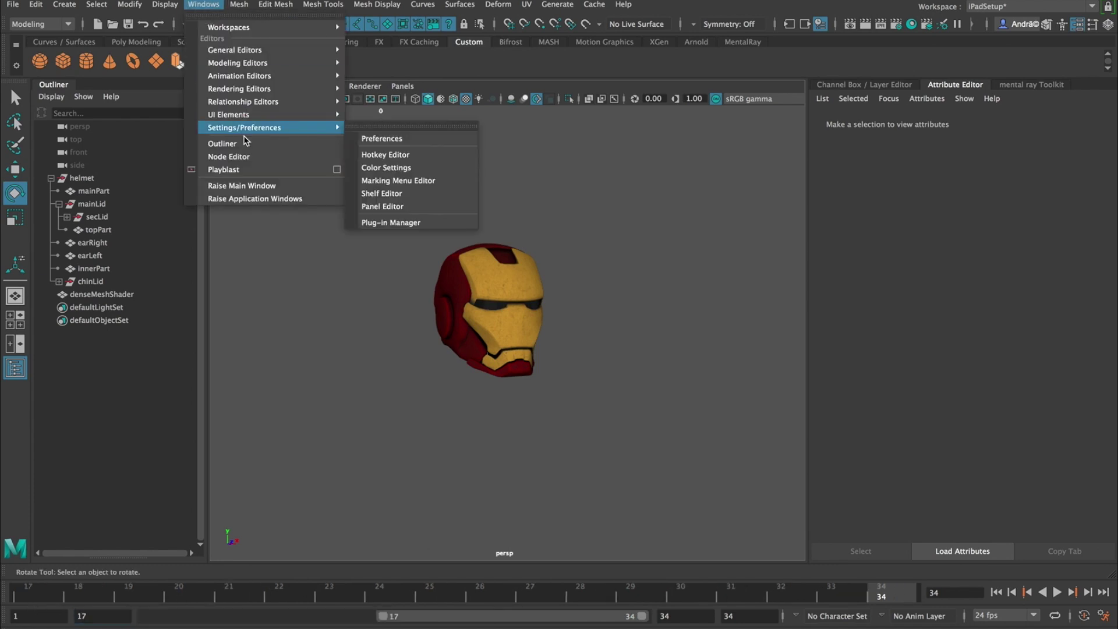
{"action": "left_click", "coordinate": [247, 170]}
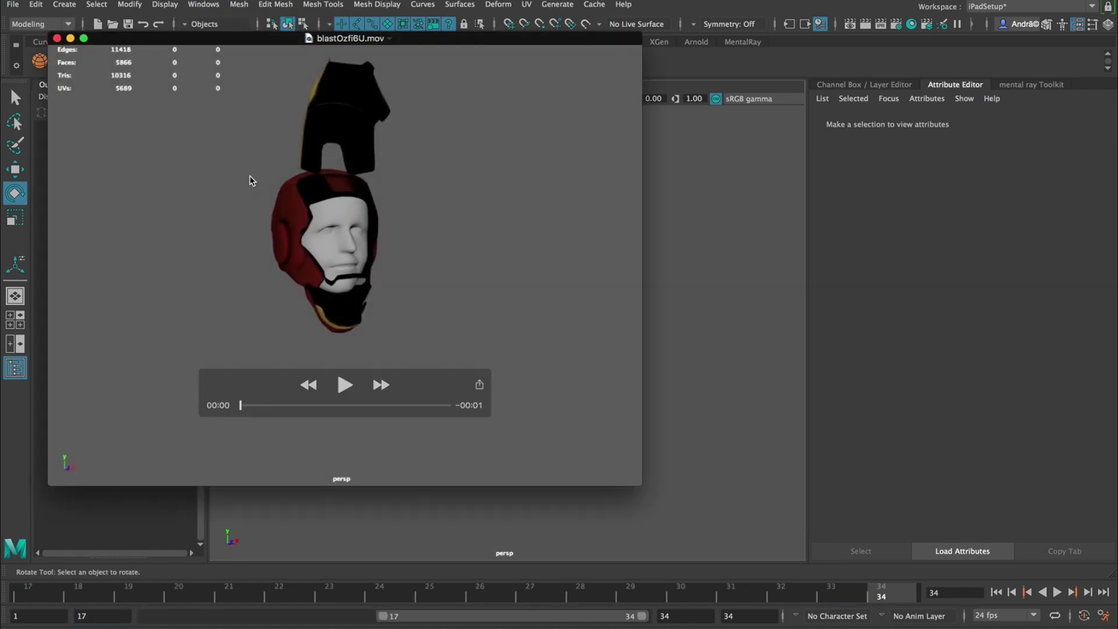
{"action": "left_click_drag", "start_coordinate": [406, 384], "coordinate": [435, 448]}
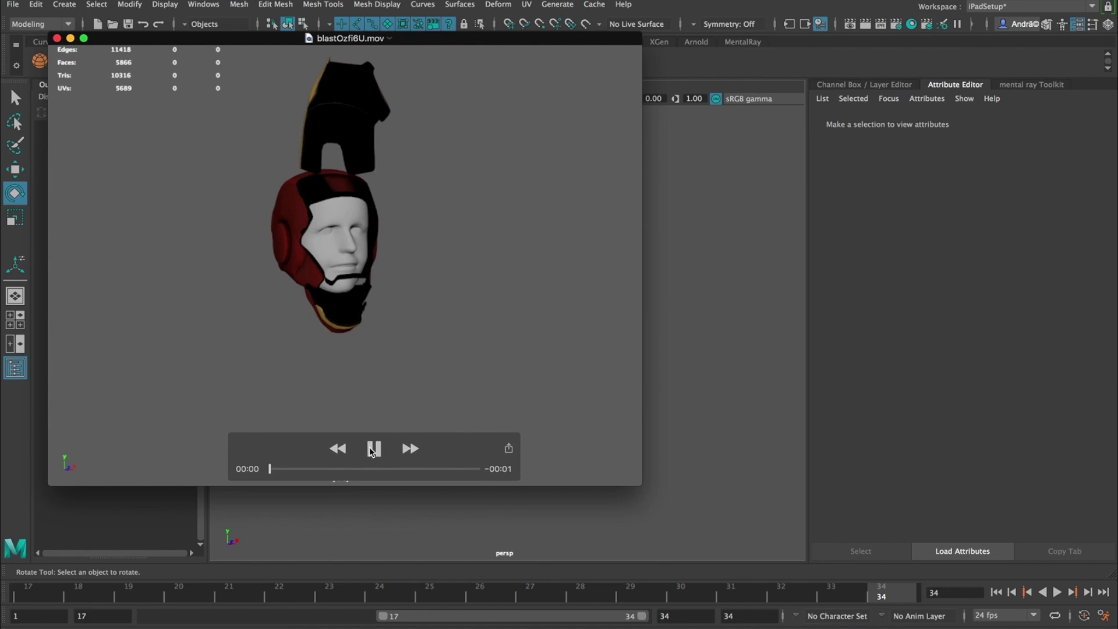
{"action": "left_click", "coordinate": [373, 449]}
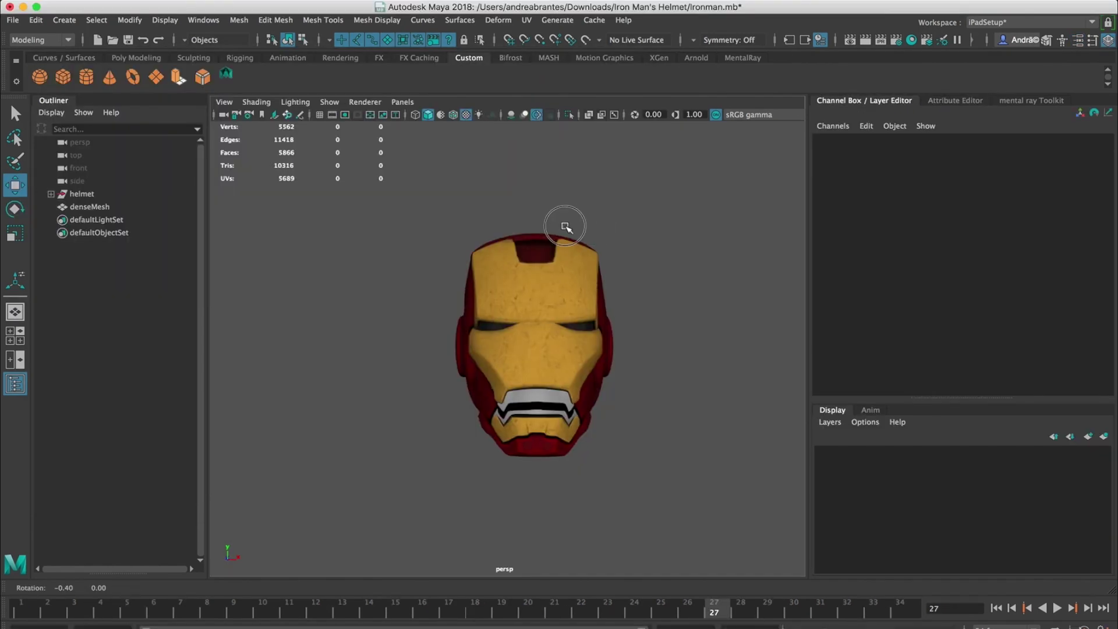
- Go to frame 31 and select both ear pieces, earLeft and earRight, viewing the helmet from both sides
{"action": "left_click_drag", "start_coordinate": [565, 227], "coordinate": [546, 240], "text": "alt"}
{"action": "left_click_drag", "start_coordinate": [714, 606], "coordinate": [822, 606]}
{"action": "left_click_drag", "start_coordinate": [690, 465], "coordinate": [663, 453], "text": "alt"}
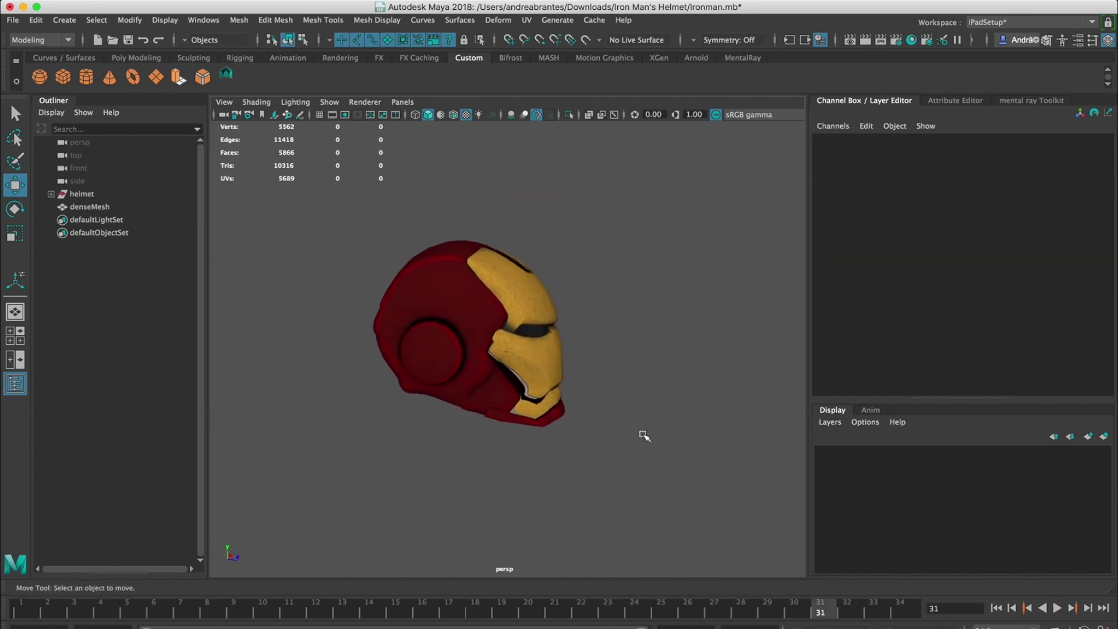
{"action": "left_click_drag", "start_coordinate": [651, 431], "coordinate": [556, 350], "text": "alt"}
{"action": "left_click", "coordinate": [606, 363]}
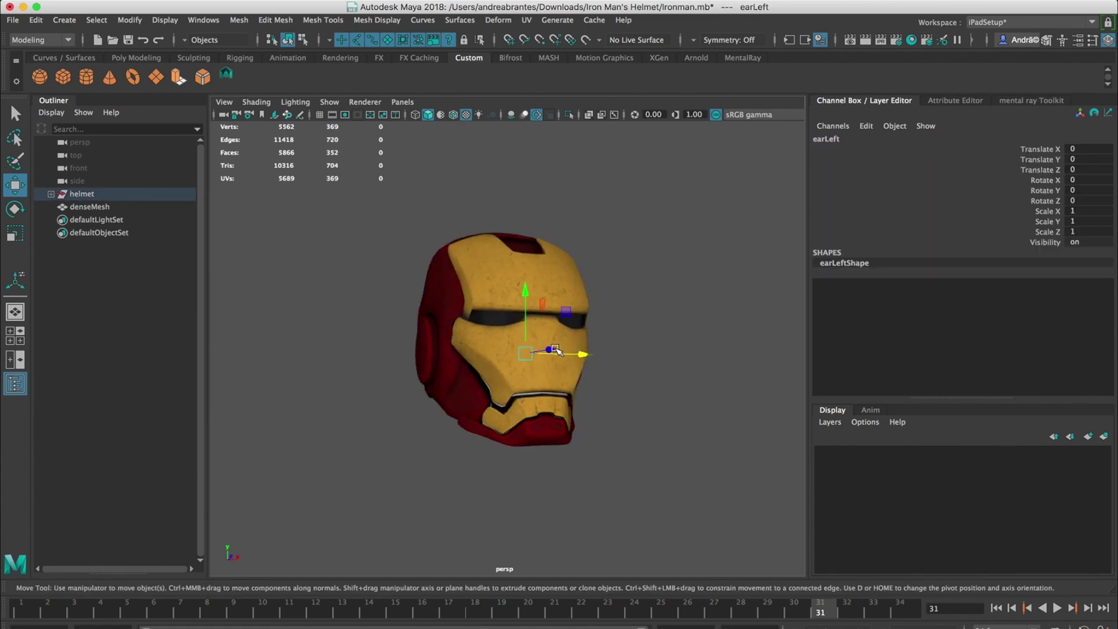
{"action": "left_click", "coordinate": [434, 348], "text": "shift"}
{"action": "left_click_drag", "start_coordinate": [682, 340], "coordinate": [636, 349], "text": "alt"}
{"action": "left_click_drag", "start_coordinate": [800, 542], "coordinate": [761, 556], "text": "alt"}
{"action": "left_click_drag", "start_coordinate": [711, 518], "coordinate": [649, 512], "text": "alt"}
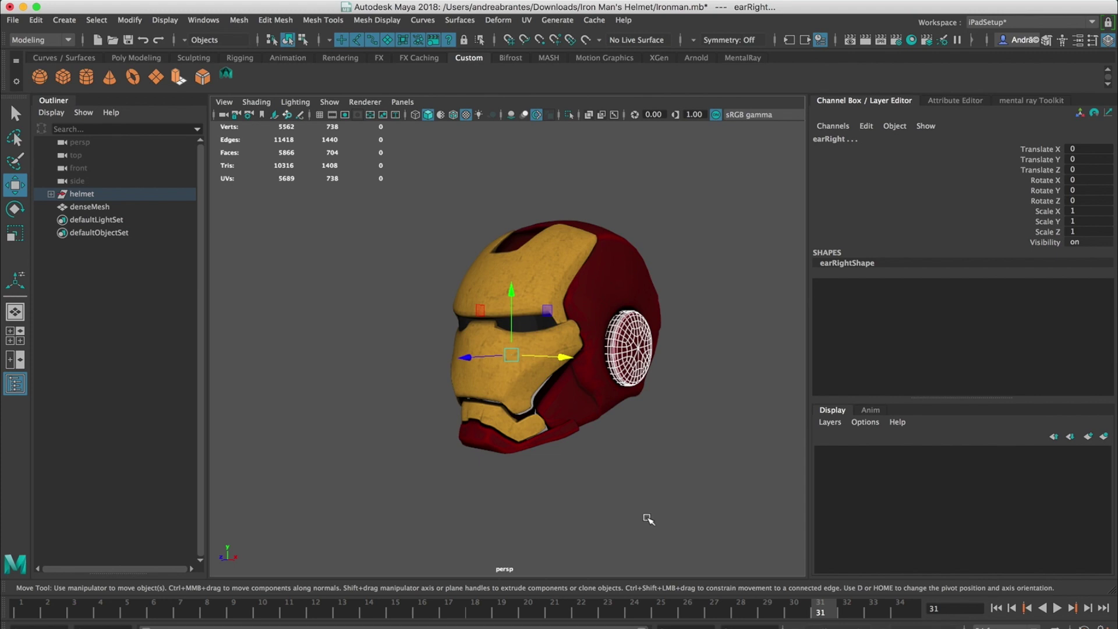
- Scrub back to frame 27 and key both ears in their resting position
{"action": "left_click_drag", "start_coordinate": [552, 418], "coordinate": [565, 446], "text": "alt"}
{"action": "left_click_drag", "start_coordinate": [809, 616], "coordinate": [761, 612]}
{"action": "left_click_drag", "start_coordinate": [617, 478], "coordinate": [711, 547], "text": "alt"}
{"action": "left_click_drag", "start_coordinate": [740, 605], "coordinate": [711, 604]}
{"action": "left_click_drag", "start_coordinate": [712, 507], "coordinate": [575, 402], "text": "alt"}
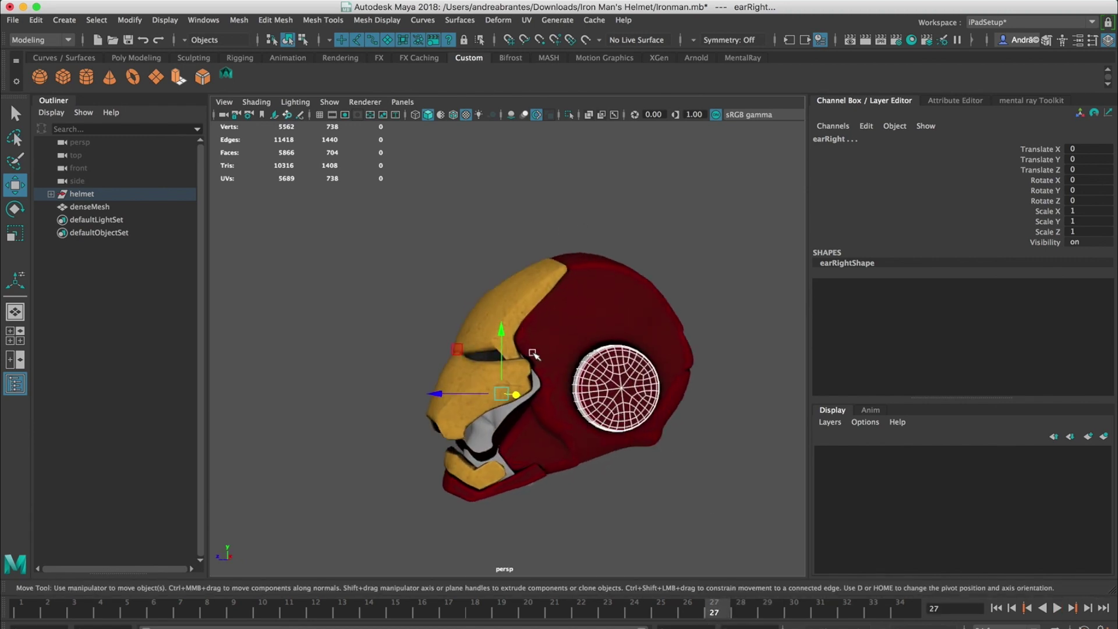
{"action": "left_click_drag", "start_coordinate": [622, 372], "coordinate": [563, 348], "text": "alt"}
{"action": "left_click_drag", "start_coordinate": [641, 389], "coordinate": [708, 459], "text": "alt"}
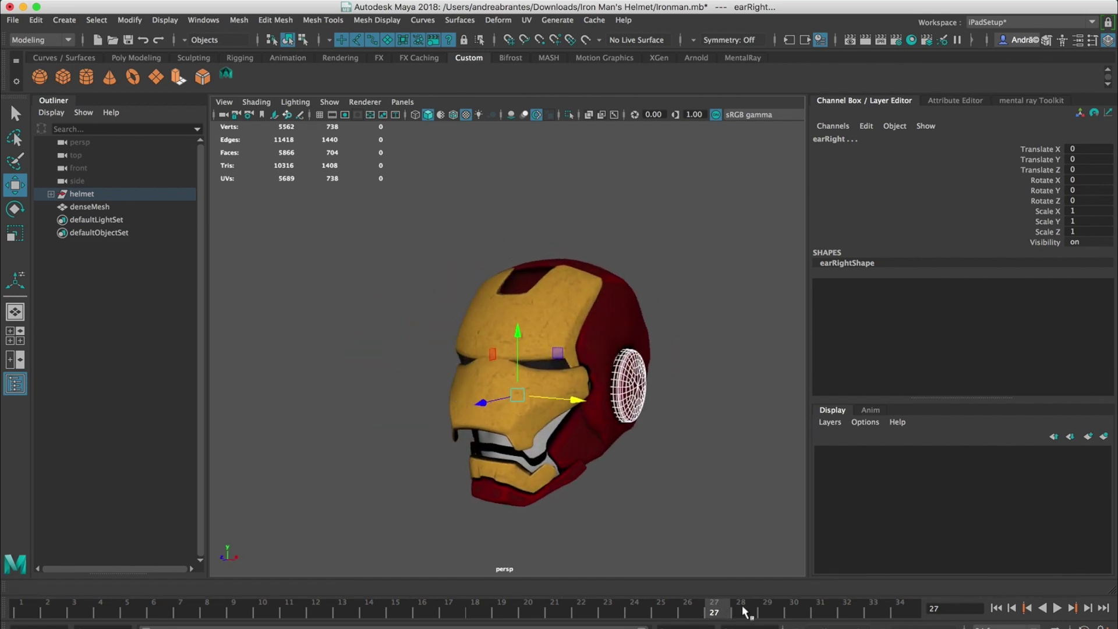
{"action": "mouse_move", "coordinate": [721, 612]}
{"action": "left_mouse_down"}
{"action": "mouse_move", "coordinate": [767, 612]}
{"action": "mouse_move", "coordinate": [716, 610]}
{"action": "mouse_move", "coordinate": [741, 613]}
{"action": "left_mouse_up"}
- Key both ears in the same resting position at frames 29 and 31
{"action": "left_click_drag", "start_coordinate": [687, 512], "coordinate": [529, 464], "text": "alt"}
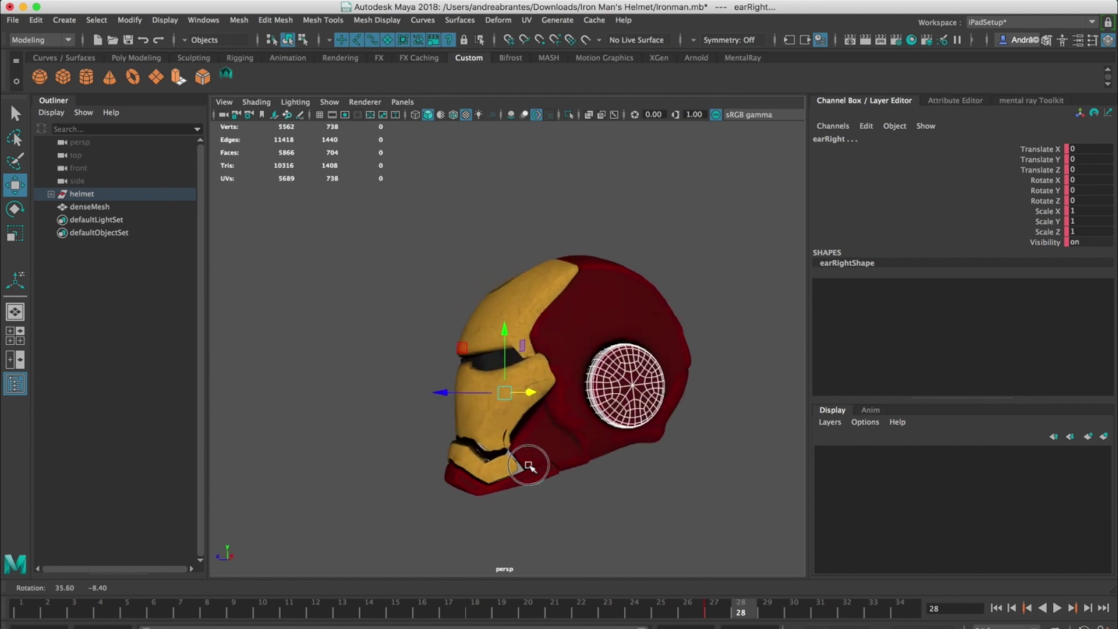
{"action": "left_click_drag", "start_coordinate": [750, 609], "coordinate": [767, 610]}
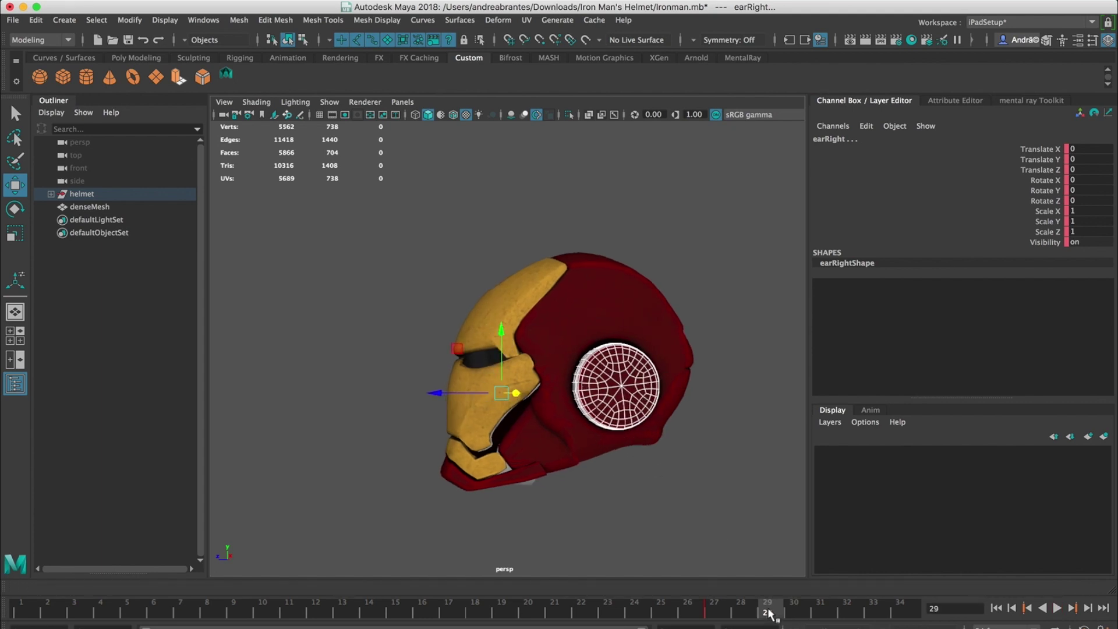
{"action": "left_click", "coordinate": [821, 612]}
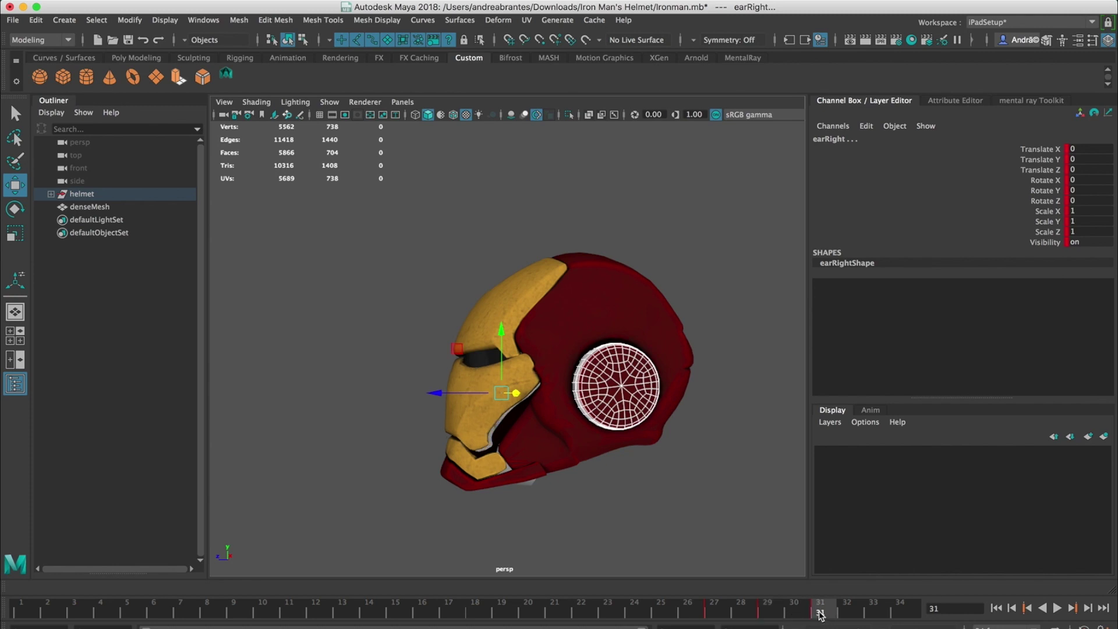
- At frame 29, move earLeft to Translate X 0.001 and earRight to Translate X -0.001
{"action": "left_click_drag", "start_coordinate": [720, 610], "coordinate": [764, 611]}
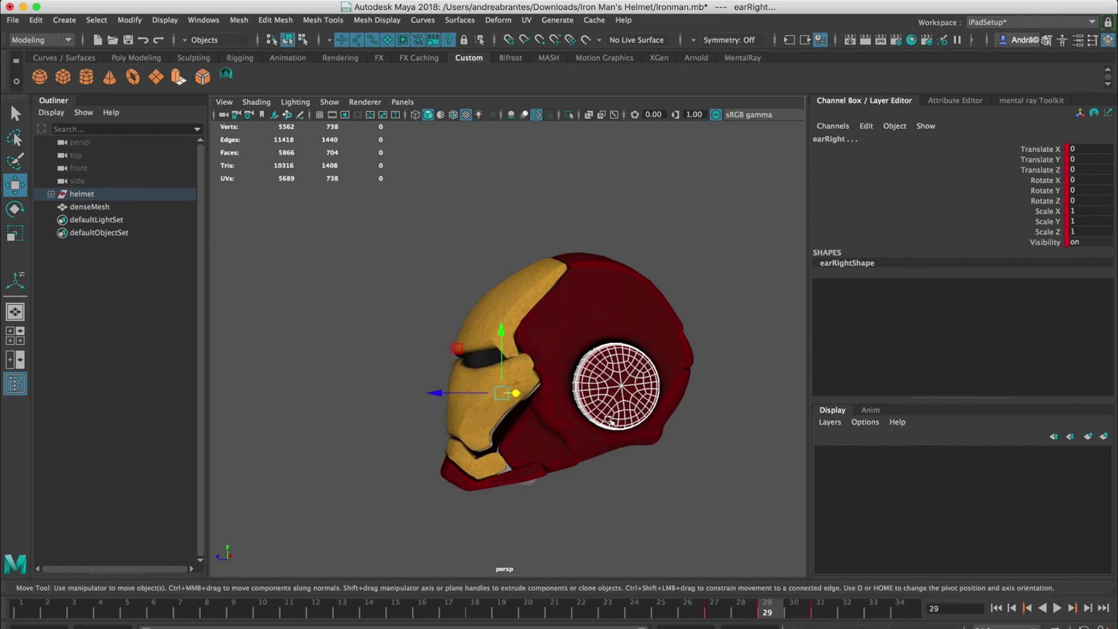
{"action": "left_click_drag", "start_coordinate": [527, 367], "coordinate": [647, 370], "text": "alt"}
{"action": "left_click", "coordinate": [618, 382]}
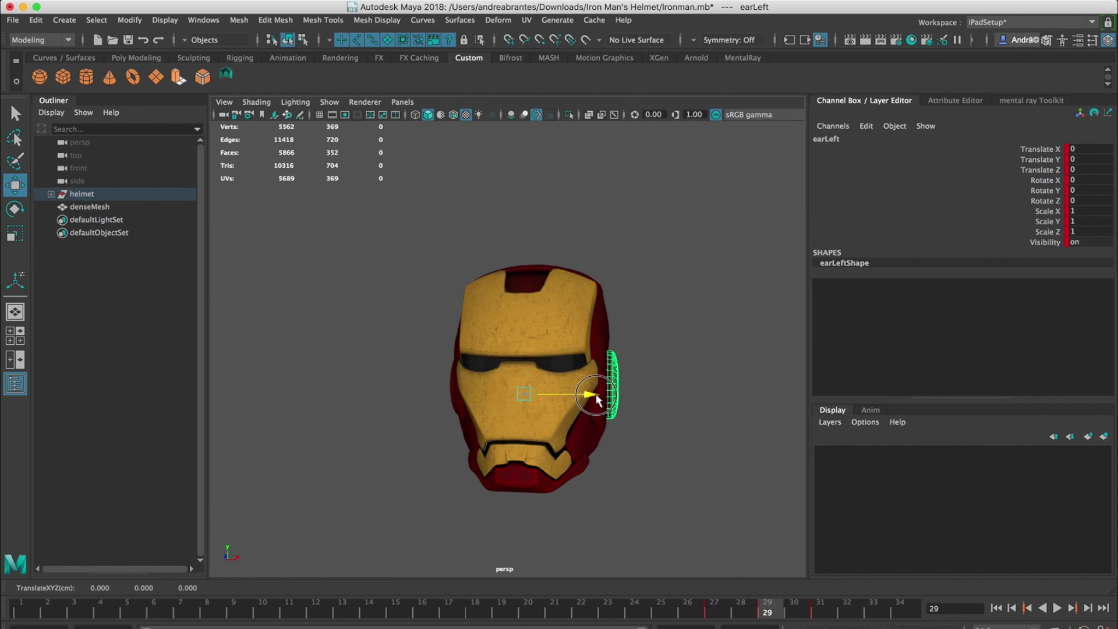
{"action": "left_click_drag", "start_coordinate": [597, 395], "coordinate": [601, 395]}
{"action": "left_click_drag", "start_coordinate": [453, 389], "coordinate": [582, 391], "text": "alt"}
{"action": "left_click", "coordinate": [441, 384]}
- Scale earRight up slightly and earLeft uniformly to about 1.005 at frame 29, and key them
{"action": "key", "text": "r"}
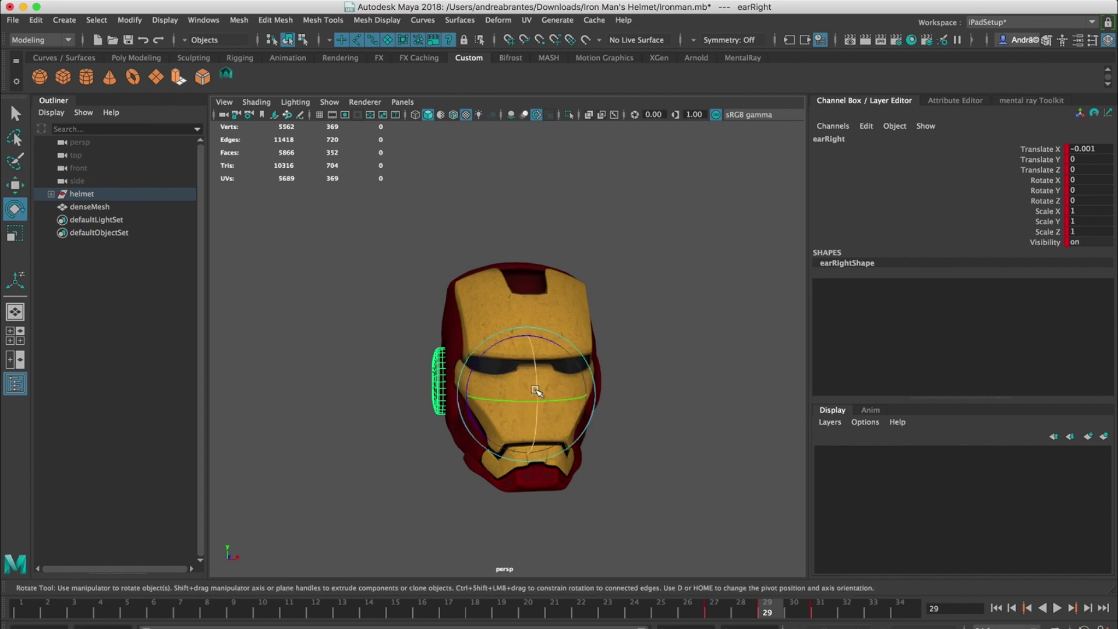
{"action": "left_click_drag", "start_coordinate": [531, 393], "coordinate": [609, 380]}
{"action": "left_click", "coordinate": [607, 381]}
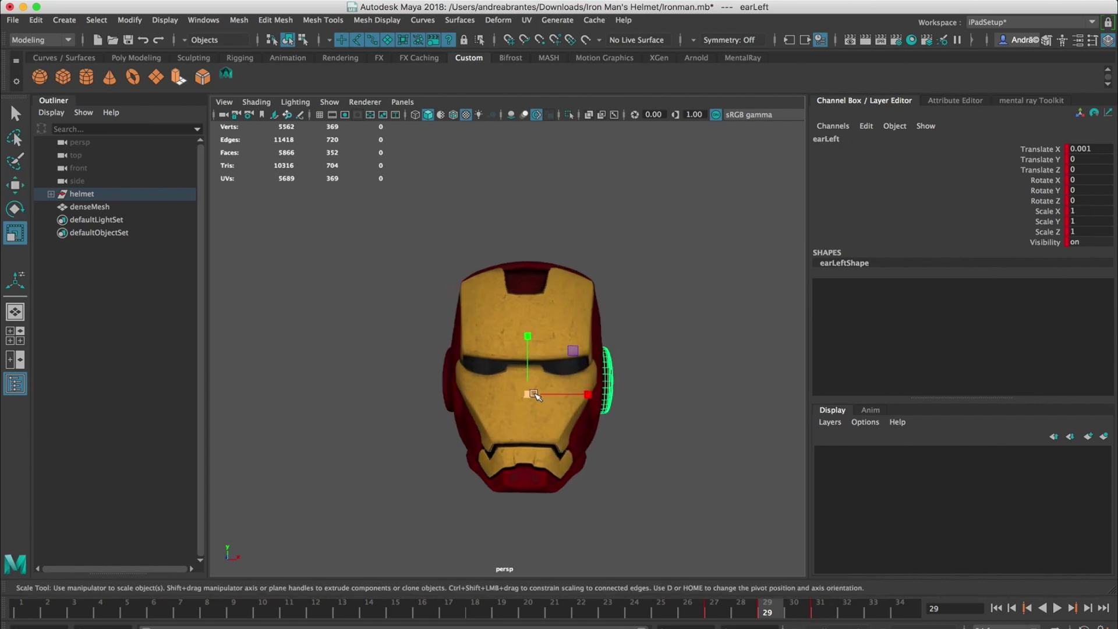
{"action": "left_click_drag", "start_coordinate": [531, 395], "coordinate": [539, 395]}
- Scrub the timeline back to frame 23, deselect everything, and play the animation to review the ear motion
{"action": "left_click", "coordinate": [794, 606]}
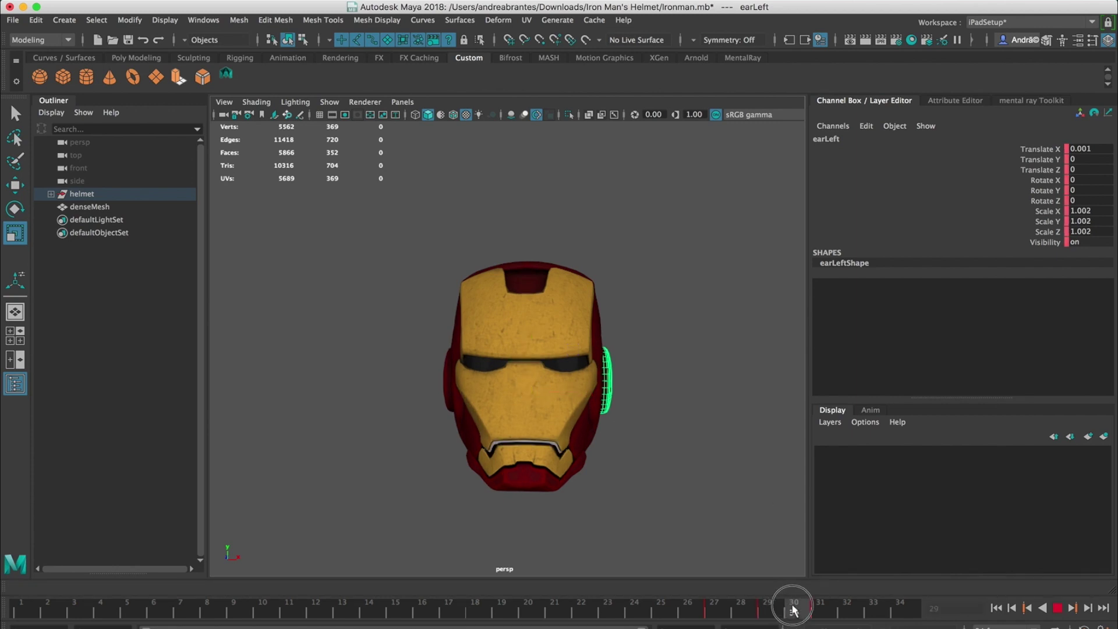
{"action": "left_click_drag", "start_coordinate": [796, 609], "coordinate": [608, 609]}
{"action": "left_click", "coordinate": [693, 474]}
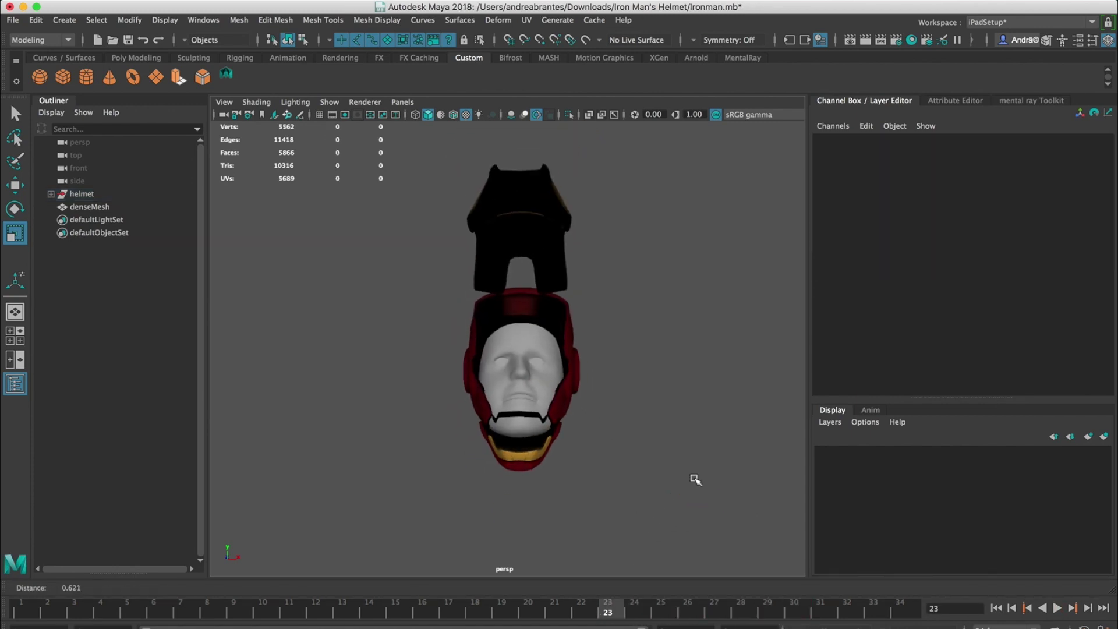
{"action": "left_click", "coordinate": [1058, 608]}
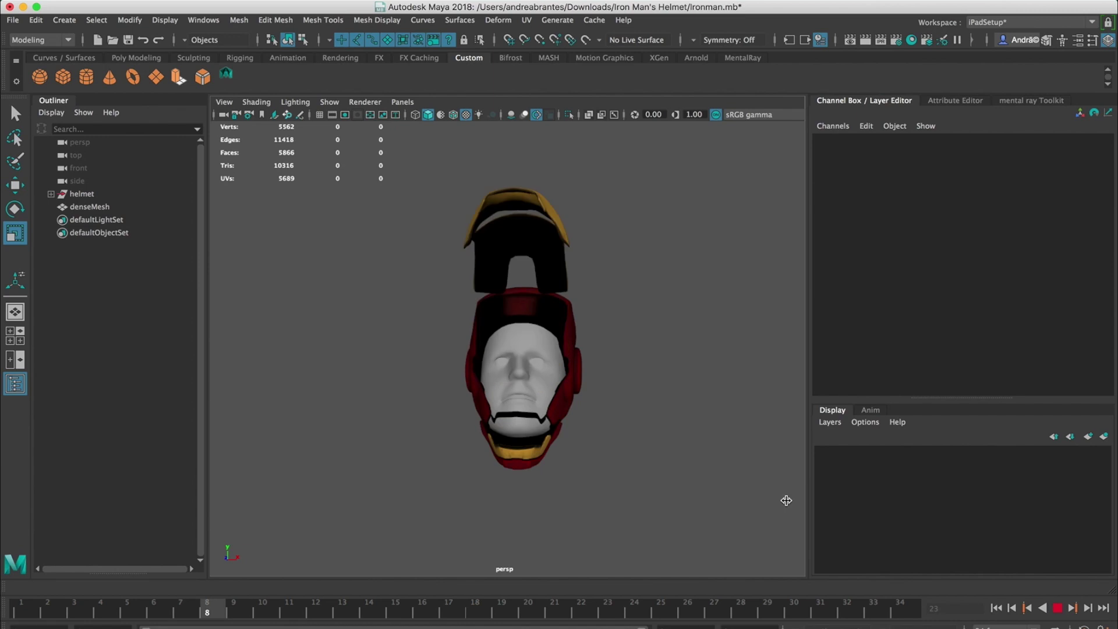
{"action": "left_click", "coordinate": [1058, 608]}
- Select earRight at frame 29 and move it slightly farther outward along X
{"action": "left_click_drag", "start_coordinate": [513, 466], "coordinate": [547, 443], "text": "alt"}
{"action": "right_click_drag", "start_coordinate": [518, 443], "coordinate": [640, 495], "text": "alt"}
{"action": "left_click", "coordinate": [429, 367]}
{"action": "left_click_drag", "start_coordinate": [755, 612], "coordinate": [763, 611]}
{"action": "left_click_drag", "start_coordinate": [474, 379], "coordinate": [469, 379], "text": "alt"}
{"action": "key", "text": "e"}
{"action": "key", "text": "r"}
{"action": "key", "text": "w"}
{"action": "left_click_drag", "start_coordinate": [557, 396], "coordinate": [557, 395]}
- At frame 29, move earLeft to Translate X 0.002 and earRight to Translate X -0.002, keying both
{"action": "left_click_drag", "start_coordinate": [641, 392], "coordinate": [598, 402], "text": "alt"}
{"action": "left_click", "coordinate": [623, 386]}
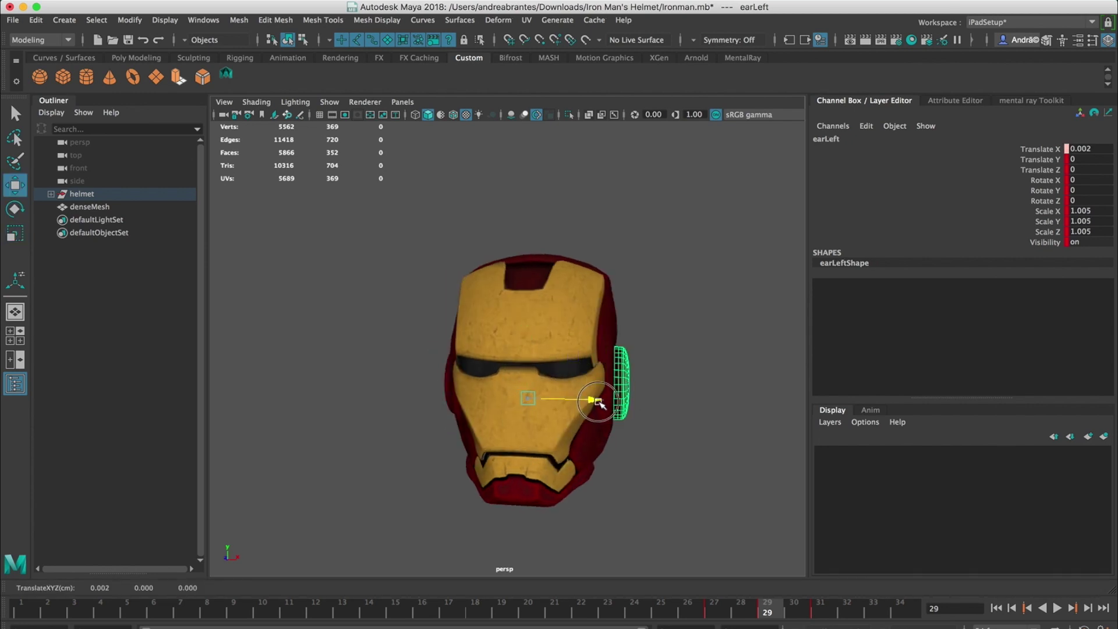
{"action": "left_click", "coordinate": [666, 392]}
{"action": "left_click", "coordinate": [625, 384]}
{"action": "left_click_drag", "start_coordinate": [624, 384], "coordinate": [597, 397], "text": "alt"}
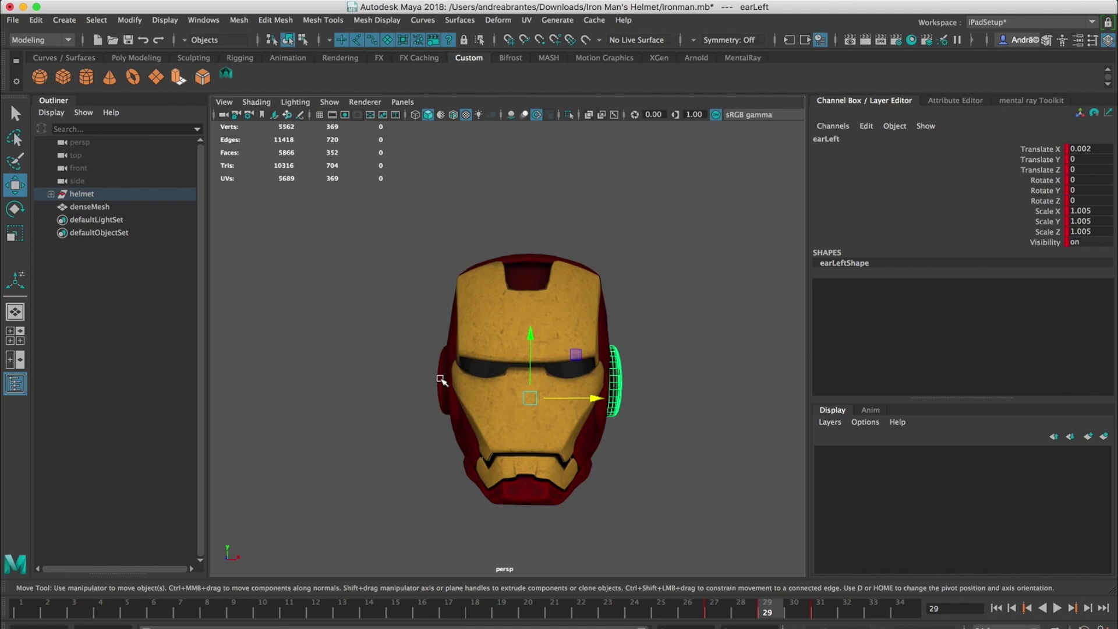
{"action": "left_click", "coordinate": [447, 385]}
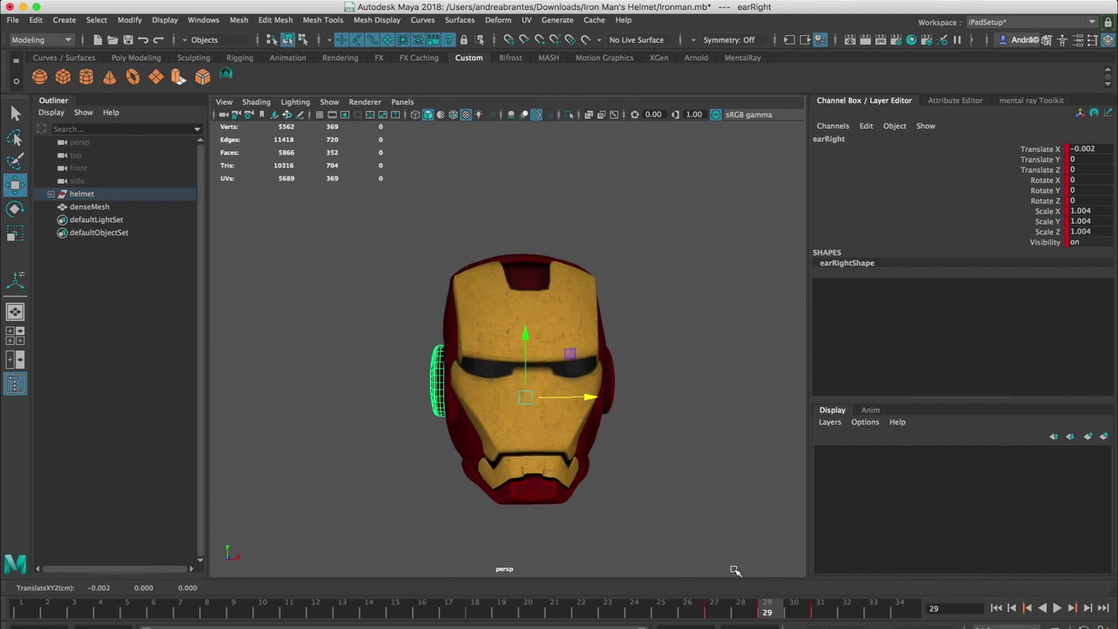
- Scrub the ears' motion around frames 27 to 30, then deselect everything and view the whole helmet at frame 24
{"action": "left_click", "coordinate": [703, 610]}
{"action": "left_click_drag", "start_coordinate": [704, 612], "coordinate": [741, 609]}
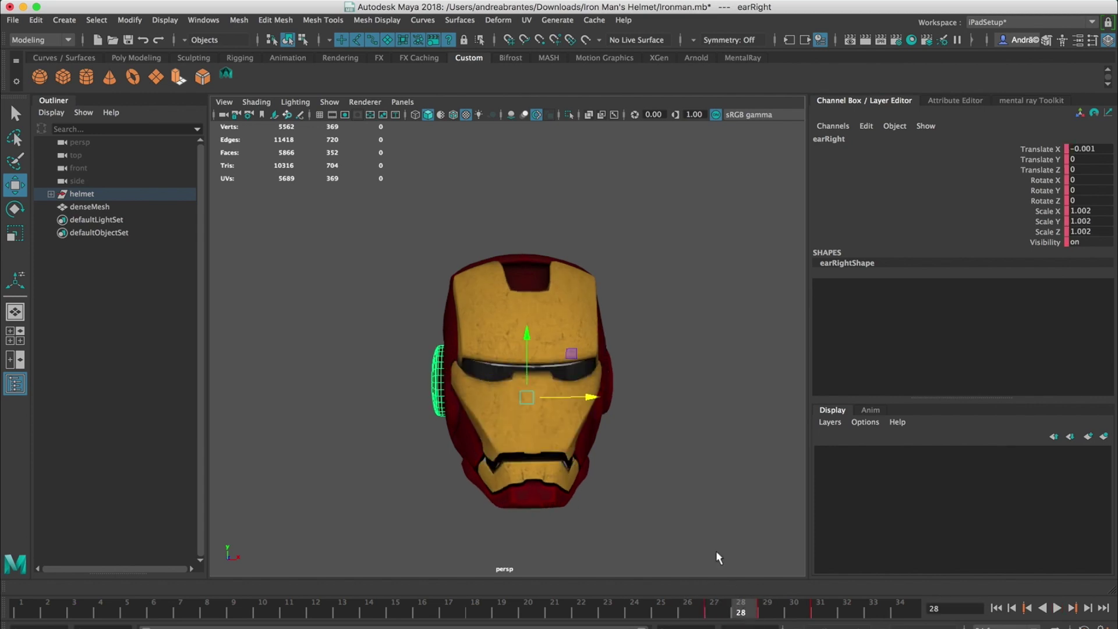
{"action": "left_click", "coordinate": [619, 392]}
{"action": "left_click_drag", "start_coordinate": [715, 609], "coordinate": [789, 612], "text": "shift"}
{"action": "left_click", "coordinate": [699, 477]}
{"action": "scroll", "coordinate": [704, 486], "scroll_direction": "down", "scroll_amount": 3}
{"action": "left_click_drag", "start_coordinate": [722, 610], "coordinate": [647, 609]}
{"action": "right_click_drag", "start_coordinate": [674, 529], "coordinate": [638, 483], "text": "alt"}
- Create a new playblast of the animation, play the clip, and close it
{"action": "left_click", "coordinate": [203, 20]}
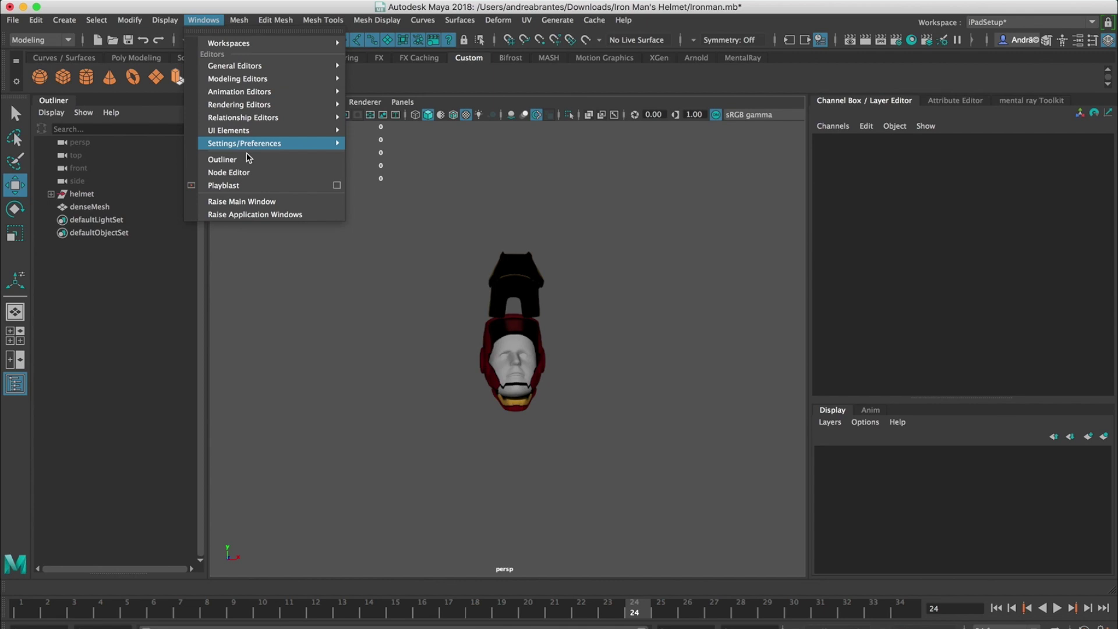
{"action": "left_click", "coordinate": [253, 186]}
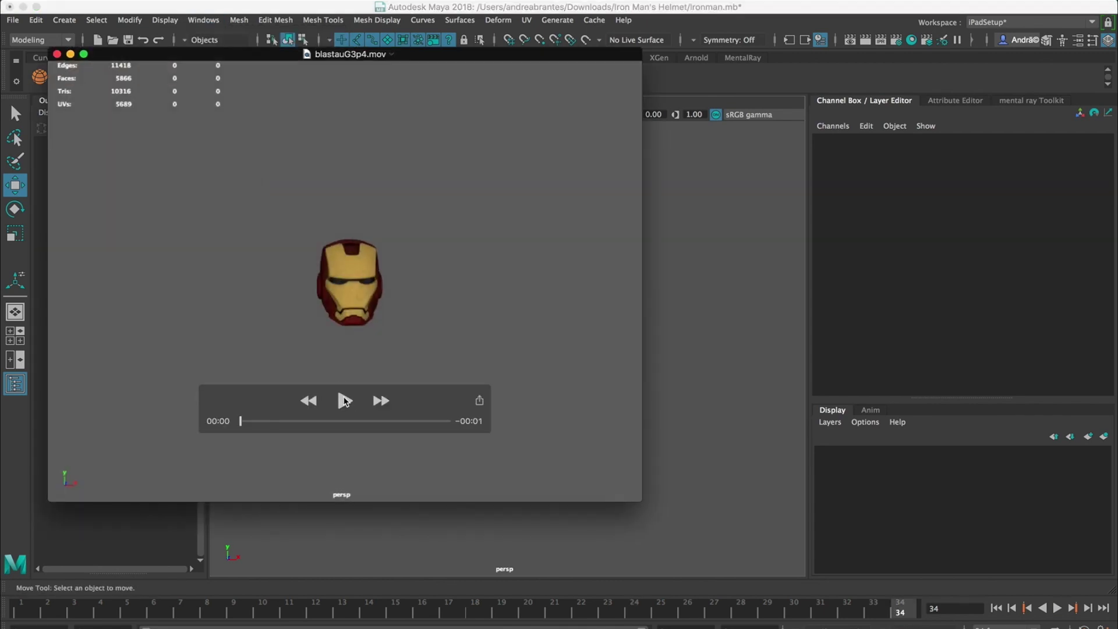
{"action": "left_click", "coordinate": [345, 401]}
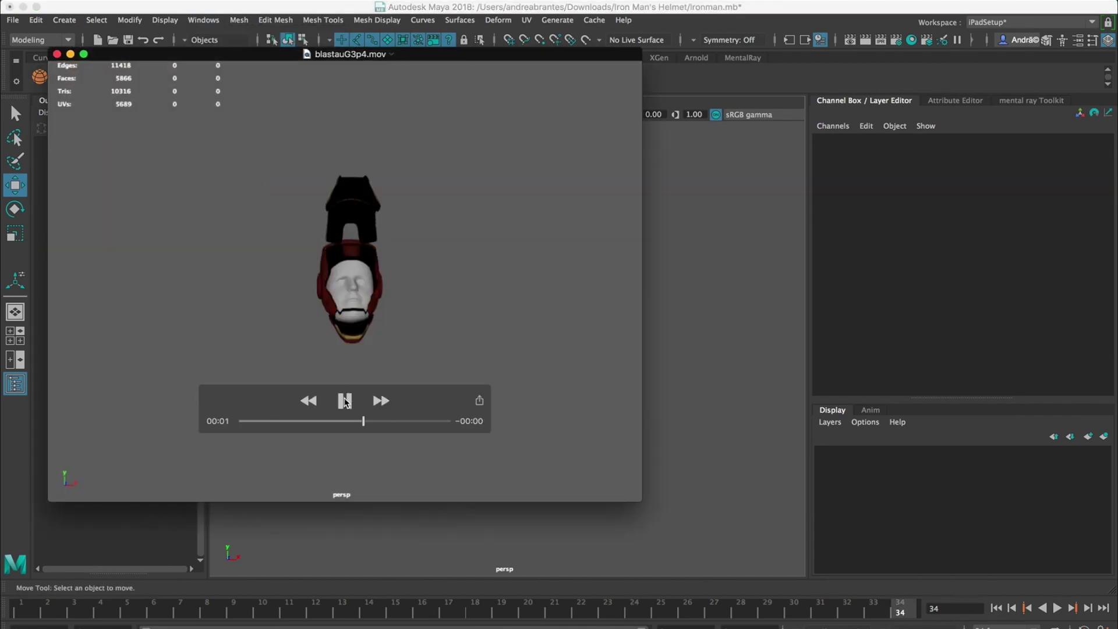
{"action": "left_click", "coordinate": [57, 53]}
- Extend the playback range back to start at frame 1
{"action": "left_click", "coordinate": [514, 302]}
{"action": "right_click_drag", "start_coordinate": [514, 303], "coordinate": [601, 379], "text": "alt"}
{"action": "left_click_drag", "start_coordinate": [601, 379], "coordinate": [613, 348], "text": "alt"}
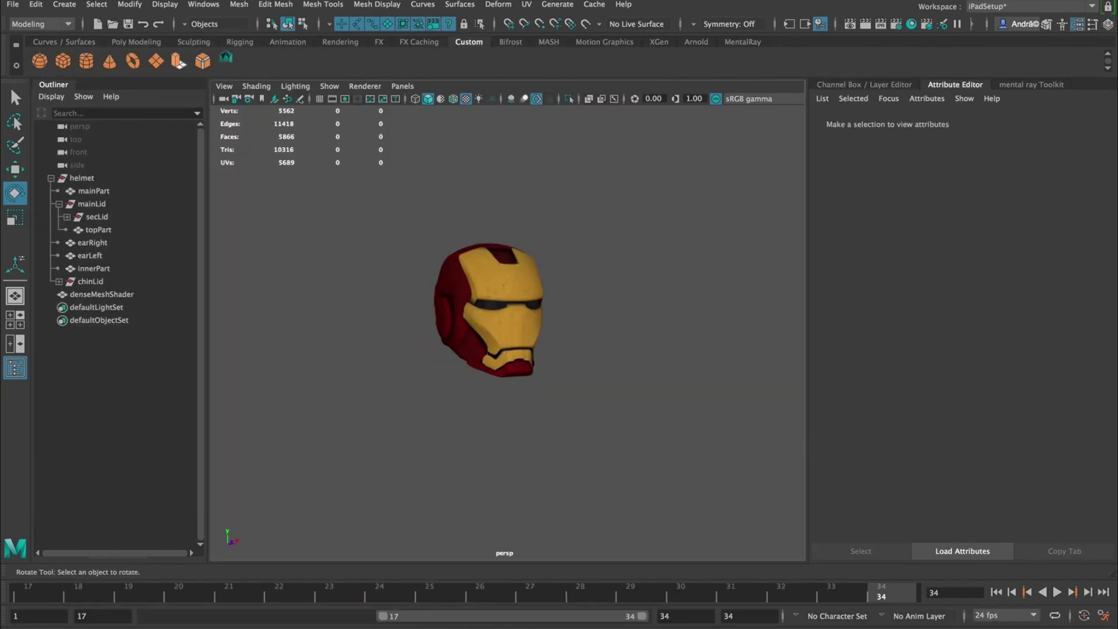
{"action": "left_click_drag", "start_coordinate": [384, 617], "coordinate": [147, 616]}
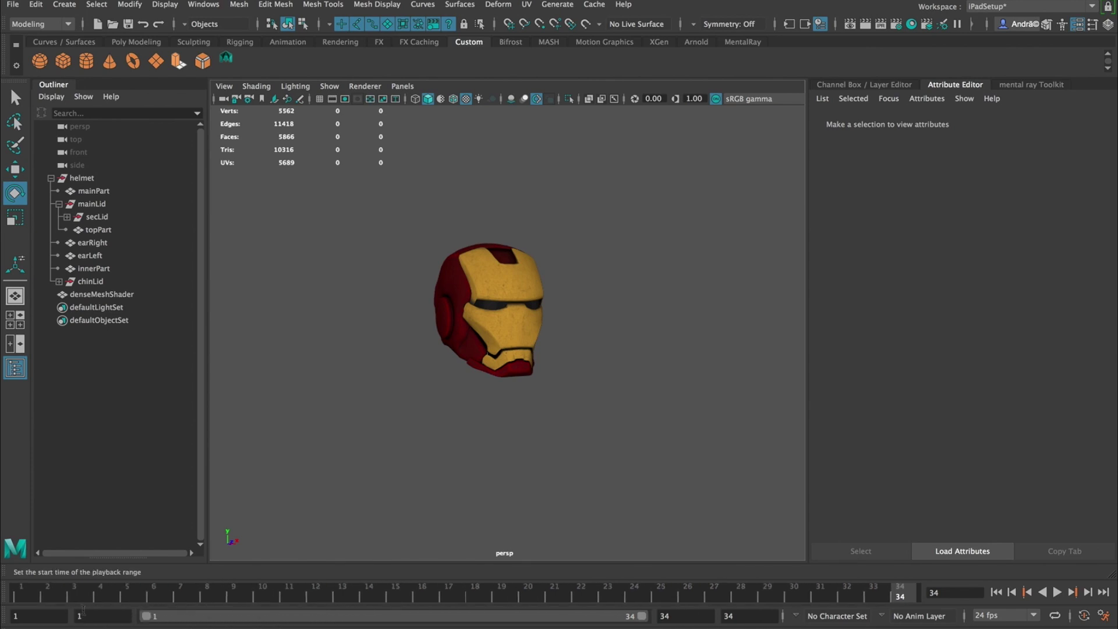
- Examine the helmet's opening and closing at frames 1, 17 and 34 from different sides
{"action": "middle_click_drag", "start_coordinate": [599, 445], "coordinate": [628, 450], "text": "alt"}
{"action": "left_click_drag", "start_coordinate": [627, 450], "coordinate": [556, 452], "text": "alt"}
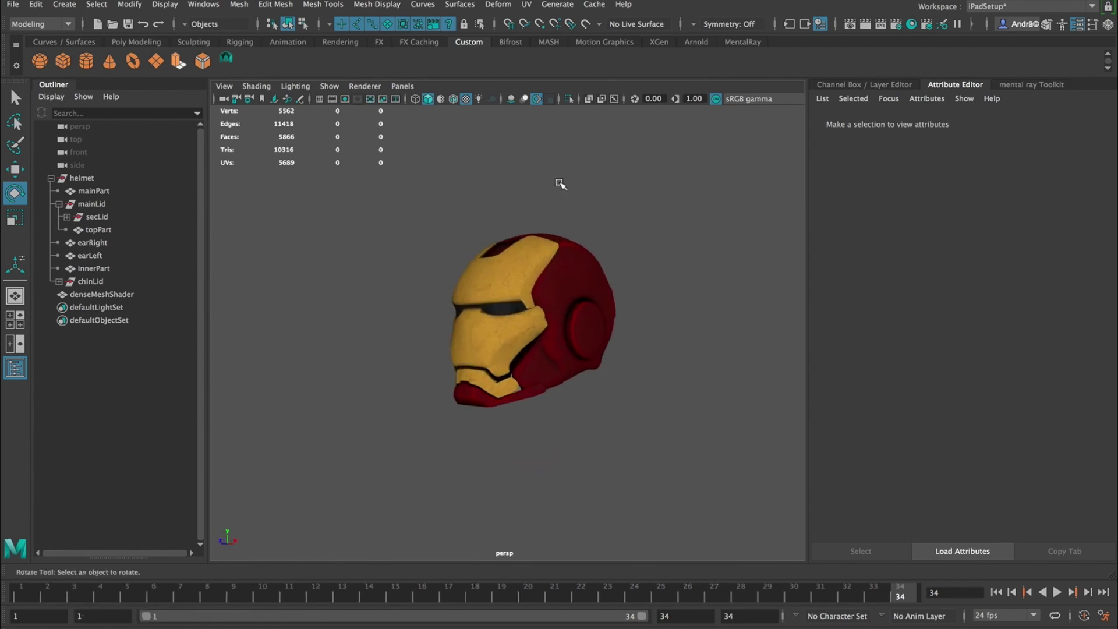
{"action": "left_click_drag", "start_coordinate": [576, 378], "coordinate": [387, 322], "text": "alt"}
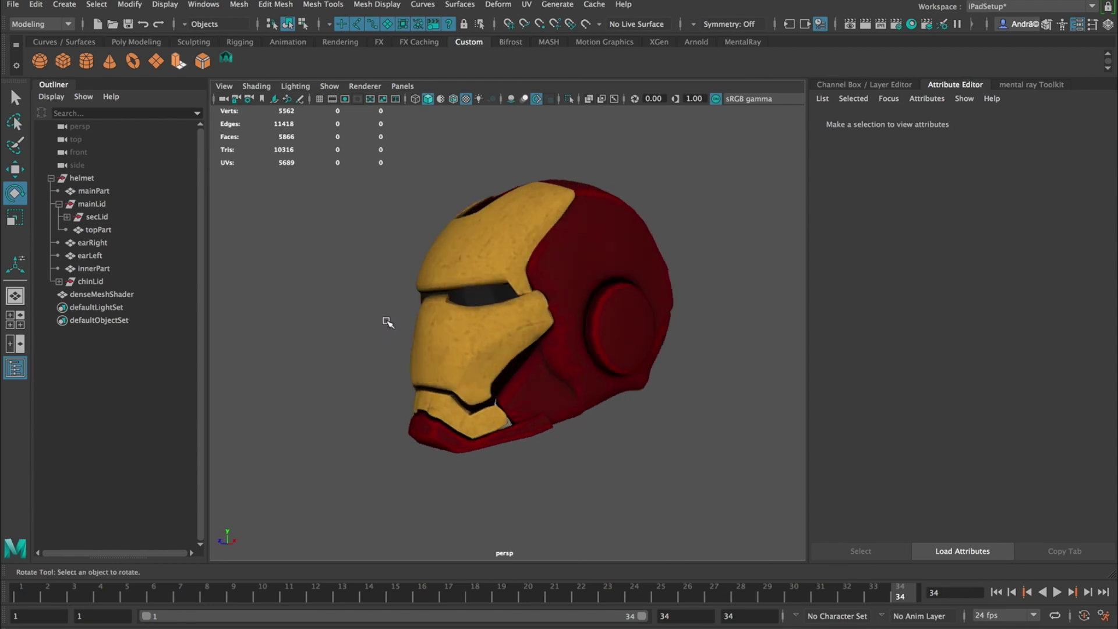
{"action": "left_click_drag", "start_coordinate": [512, 318], "coordinate": [669, 348], "text": "alt"}
{"action": "mouse_move", "coordinate": [448, 598]}
{"action": "left_mouse_down"}
{"action": "mouse_move", "coordinate": [23, 594]}
{"action": "mouse_move", "coordinate": [448, 593]}
{"action": "left_mouse_up"}
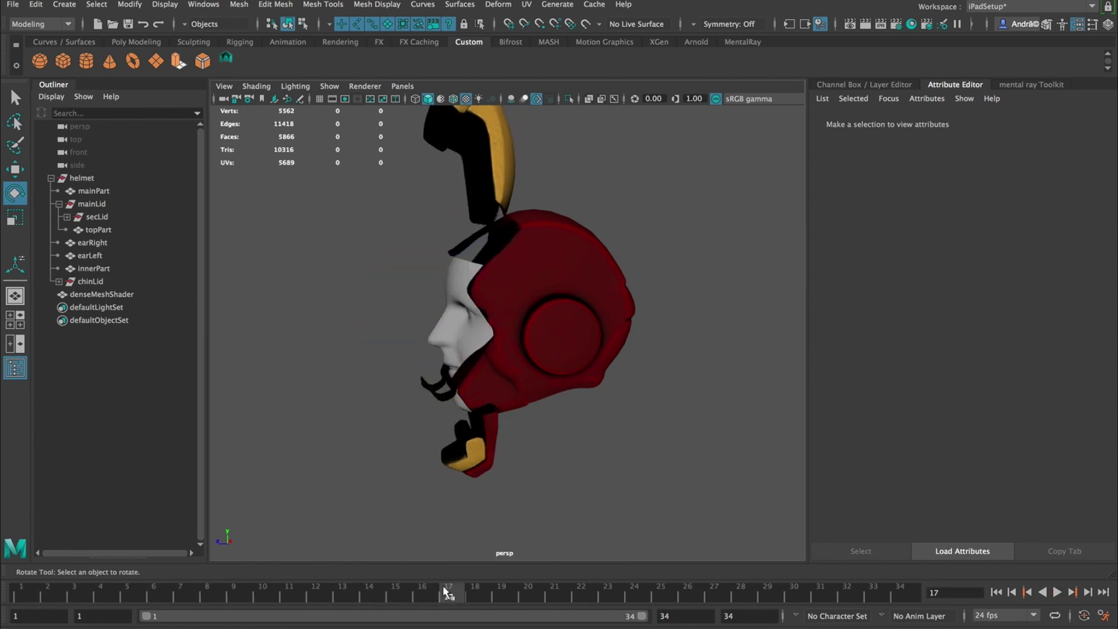
{"action": "left_click", "coordinate": [31, 598]}
{"action": "left_click", "coordinate": [451, 600]}
{"action": "left_click", "coordinate": [910, 597]}
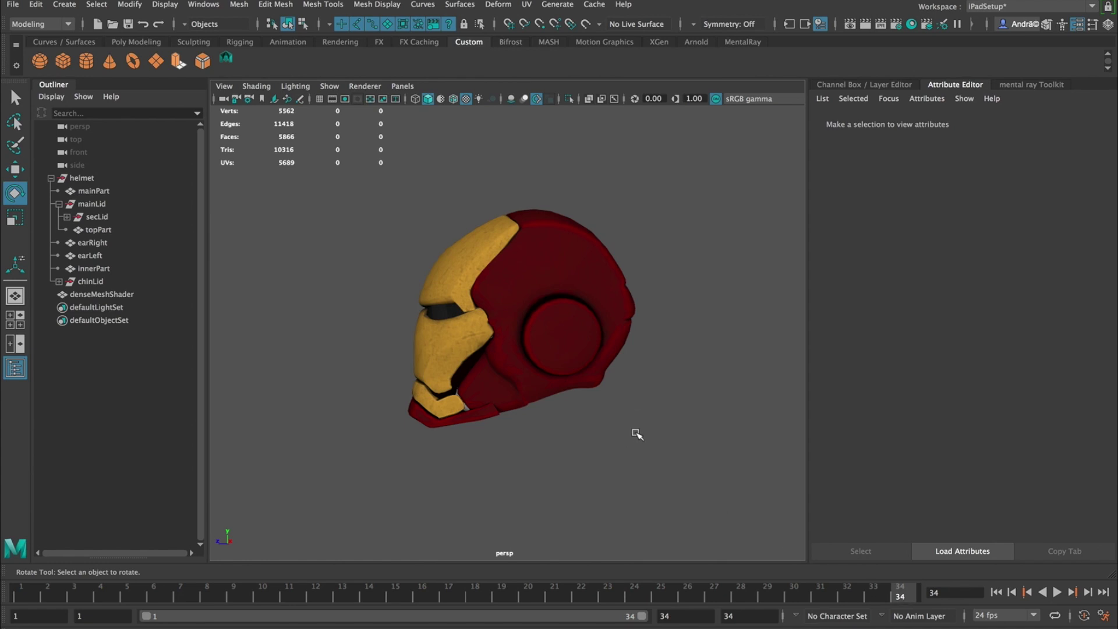
{"action": "left_click_drag", "start_coordinate": [615, 434], "coordinate": [454, 257], "text": "alt"}
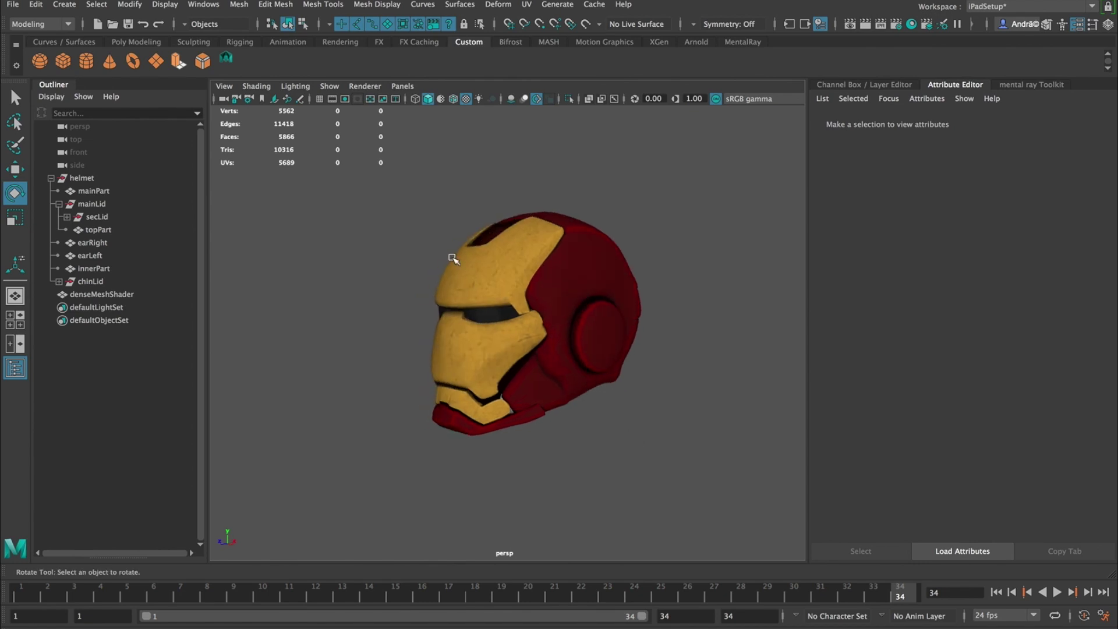
- Collapse the helmet group's hierarchy and rename the denseMeshShader object to denseMesh
{"action": "left_click", "coordinate": [51, 179]}
{"action": "left_click", "coordinate": [103, 191]}
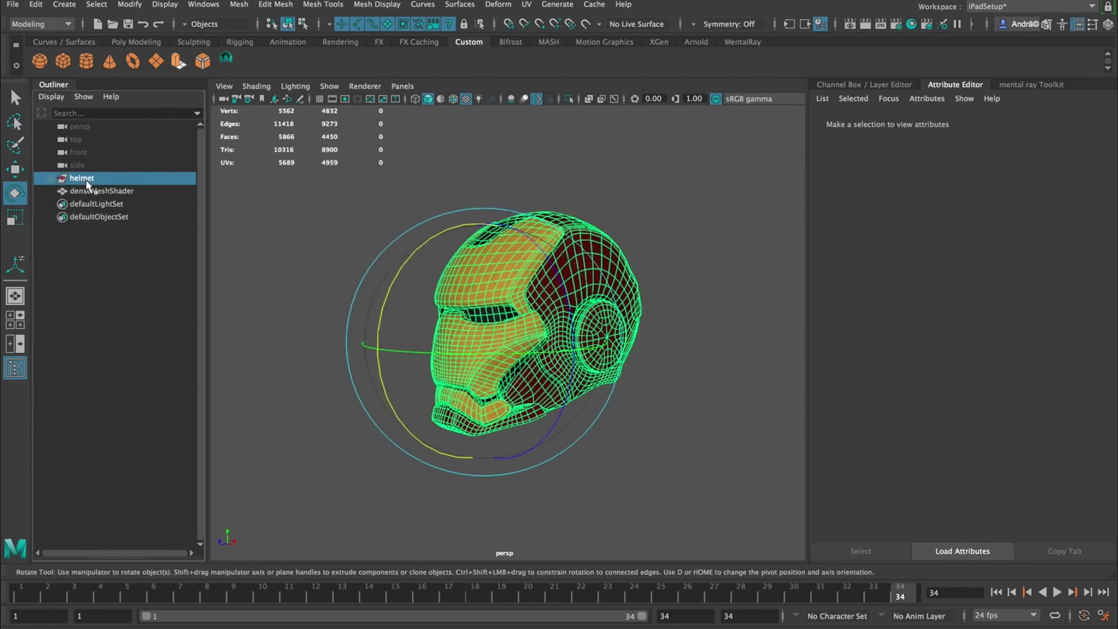
{"action": "double_click", "coordinate": [127, 192]}
{"action": "left_click", "coordinate": [111, 192]}
{"action": "left_click_drag", "start_coordinate": [111, 192], "coordinate": [210, 192]}
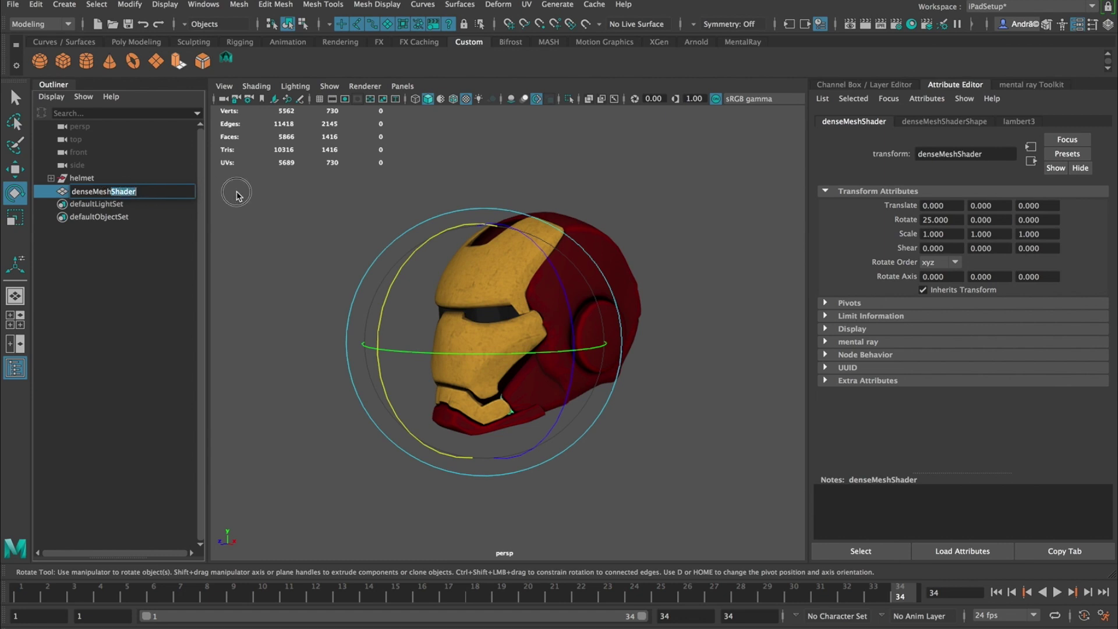
{"action": "key", "text": "BackSpace"}
{"action": "key", "text": "Return"}
{"action": "left_click", "coordinate": [145, 180]}
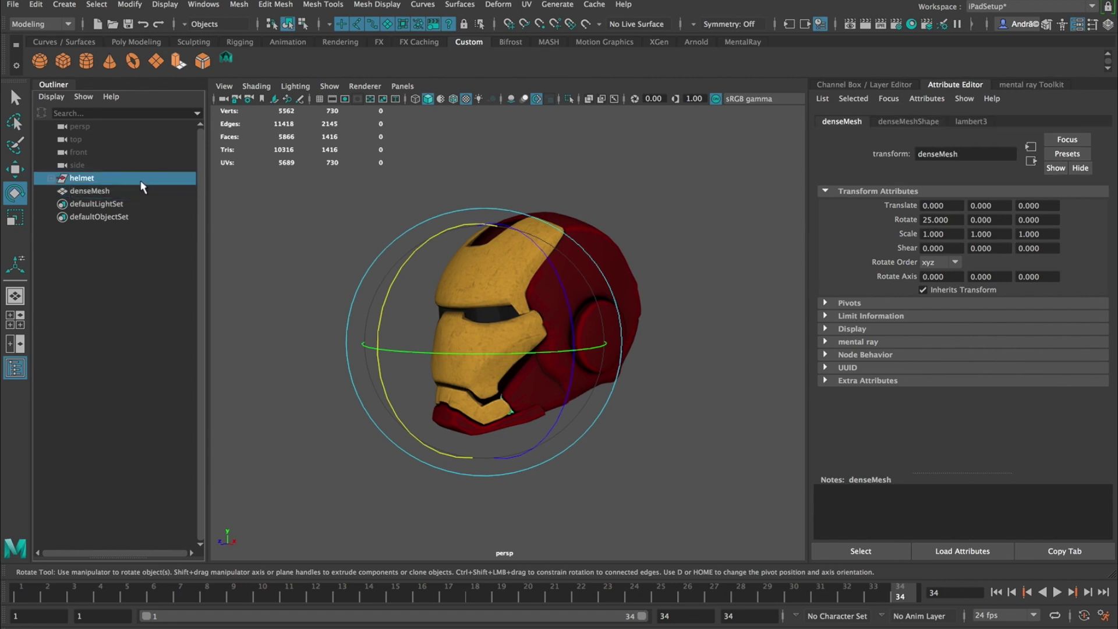
- Rename the Lambert material assigned to the denseMesh object to denseMeshShader
{"action": "left_click", "coordinate": [110, 192]}
{"action": "left_click", "coordinate": [971, 122]}
{"action": "double_click", "coordinate": [985, 152]}
{"action": "type", "text": "denseMes"}
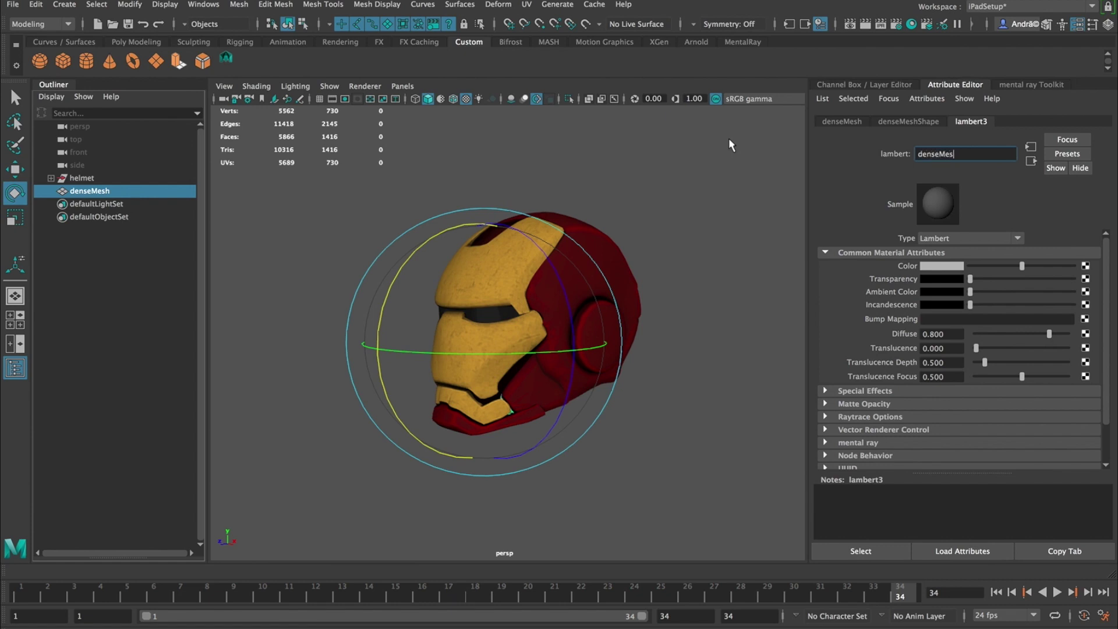
{"action": "type", "text": "hShader"}
{"action": "key", "text": "Return"}
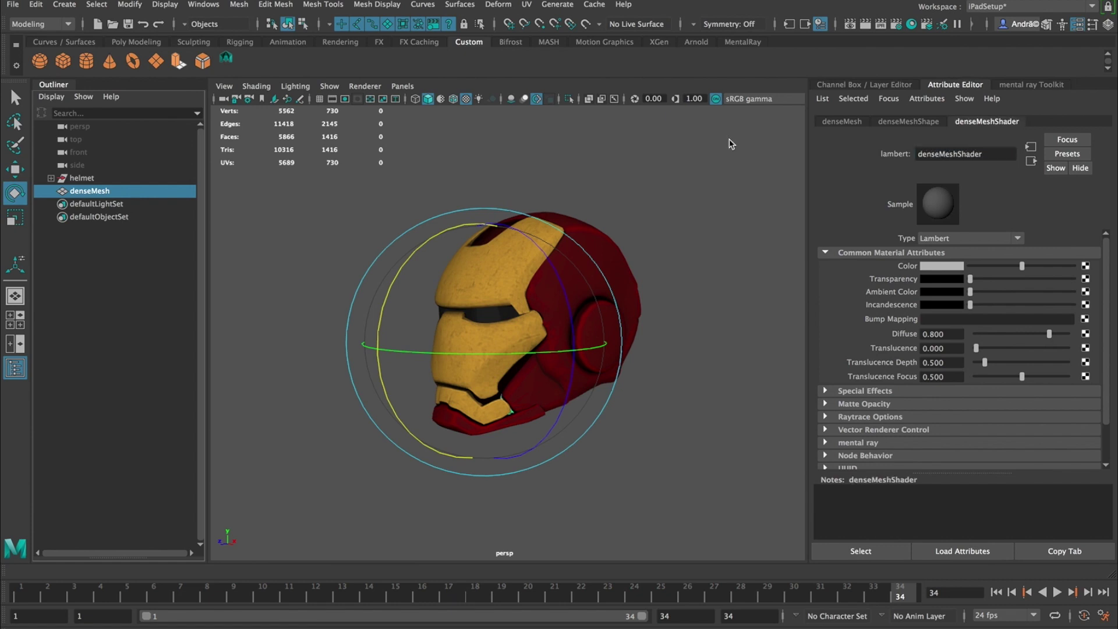
- Set the denseMesh object's Rotate X to 0, then deselect it and view the helmet's other side
{"action": "left_click", "coordinate": [563, 127]}
{"action": "key", "text": "ctrl+a"}
{"action": "left_click_drag", "start_coordinate": [556, 205], "coordinate": [658, 224], "text": "alt"}
{"action": "left_click", "coordinate": [89, 191]}
{"action": "double_click", "coordinate": [1100, 165]}
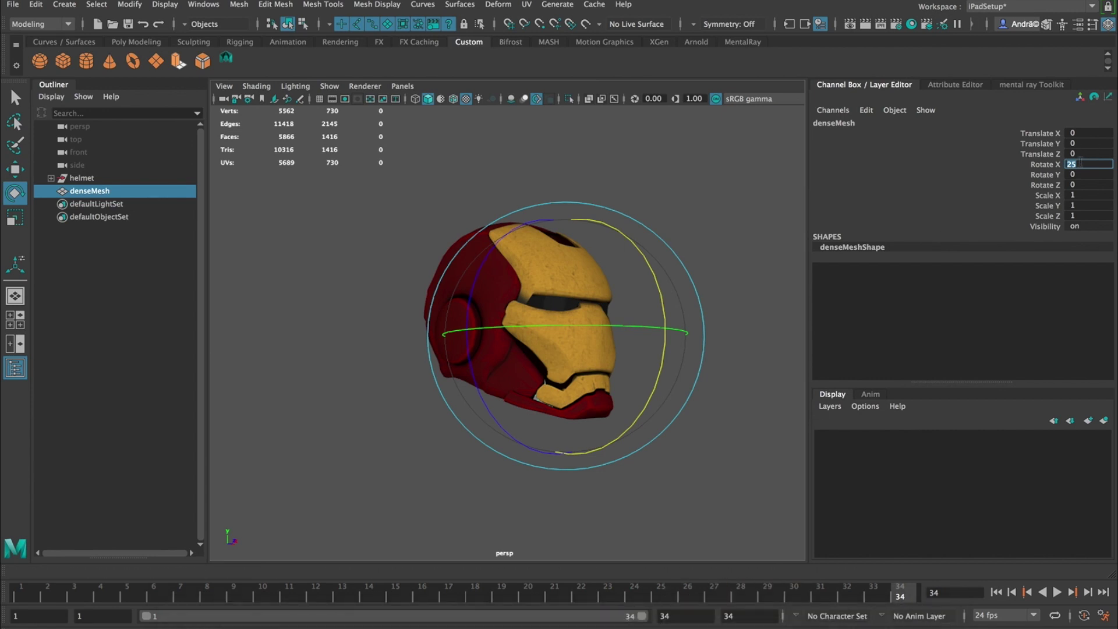
{"action": "key", "text": "Return"}
{"action": "left_click", "coordinate": [699, 212]}
{"action": "left_click_drag", "start_coordinate": [669, 252], "coordinate": [492, 249], "text": "alt"}
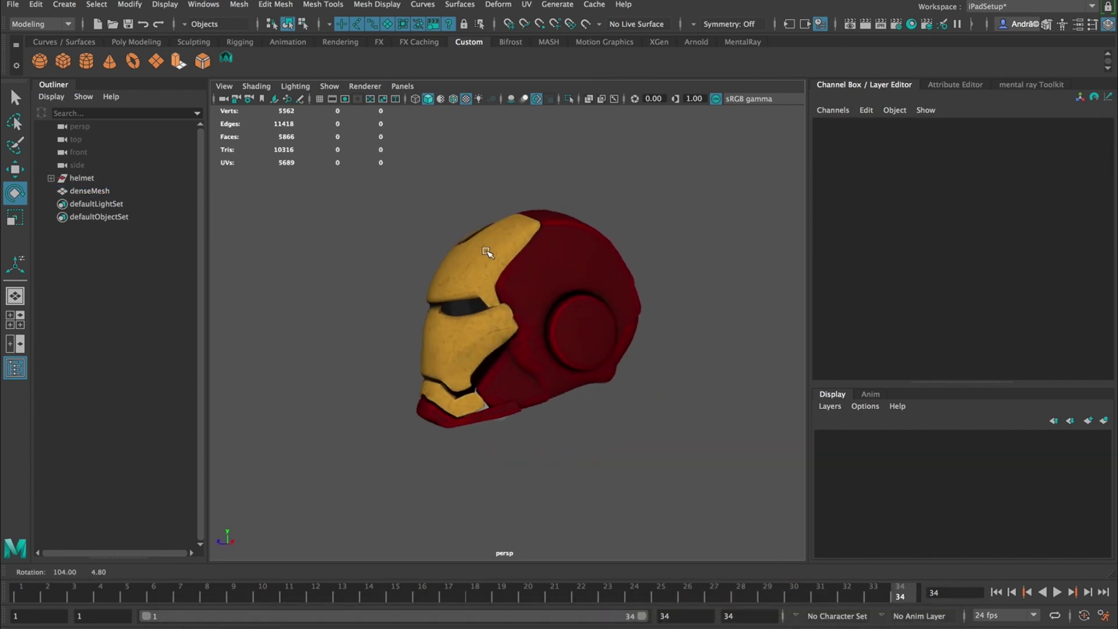
{"action": "left_click", "coordinate": [12, 4]}
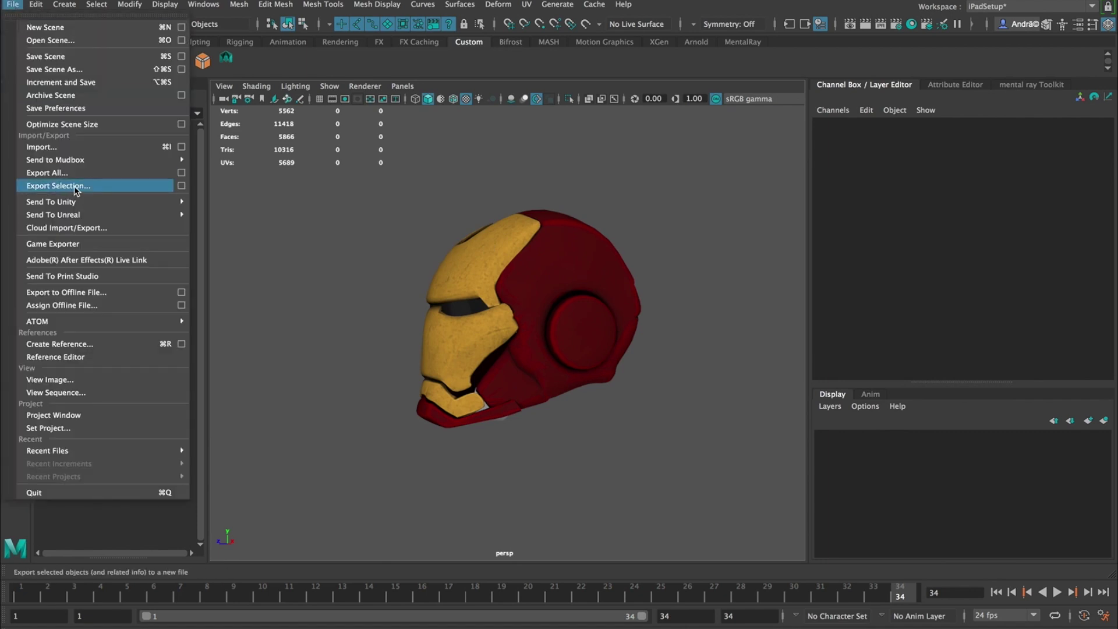
{"action": "left_click", "coordinate": [376, 185]}
{"action": "left_click", "coordinate": [87, 190]}
{"action": "left_click", "coordinate": [88, 178]}
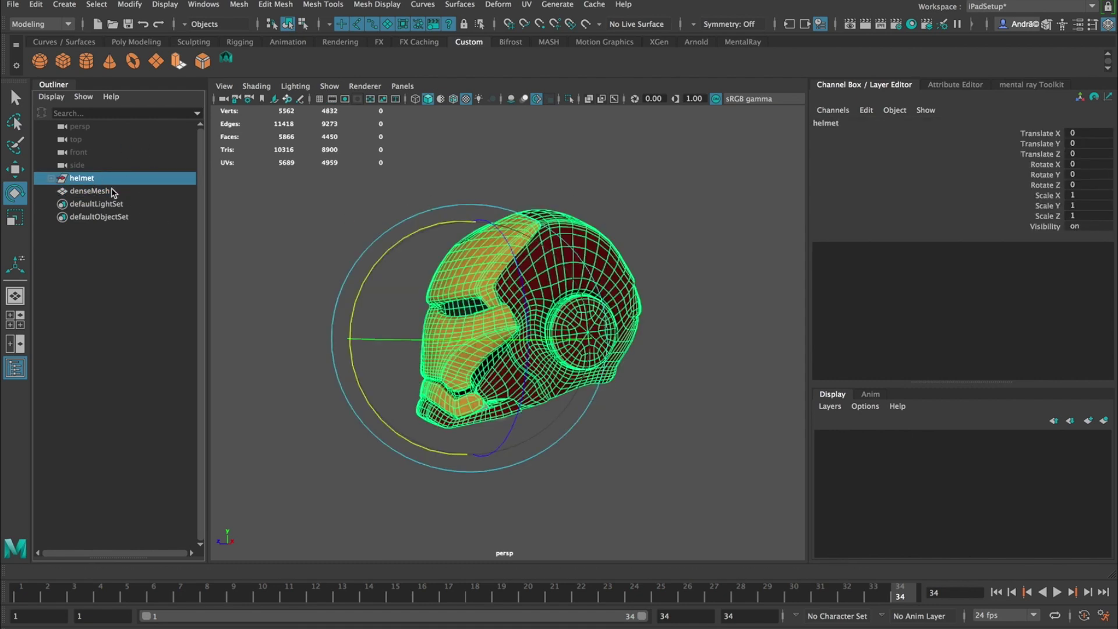
{"action": "left_click", "coordinate": [662, 183]}
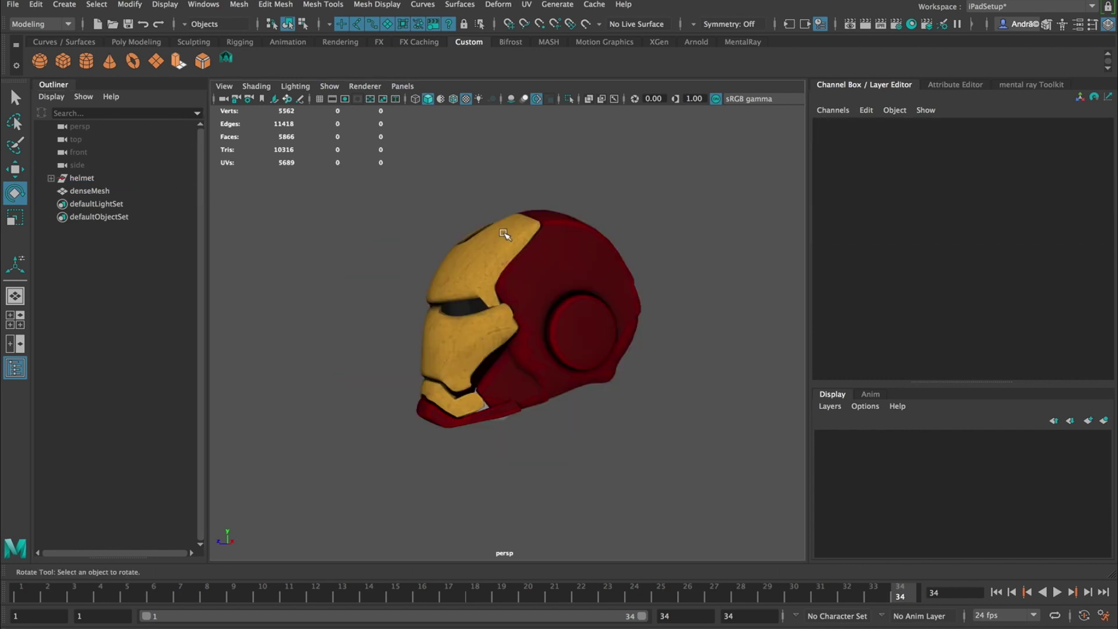
{"action": "left_click", "coordinate": [499, 231]}
{"action": "left_click", "coordinate": [240, 194]}
- Select the helmet group together with denseMesh and start exporting the selection
{"action": "left_click", "coordinate": [92, 181]}
{"action": "left_click", "coordinate": [96, 192], "text": "shift"}
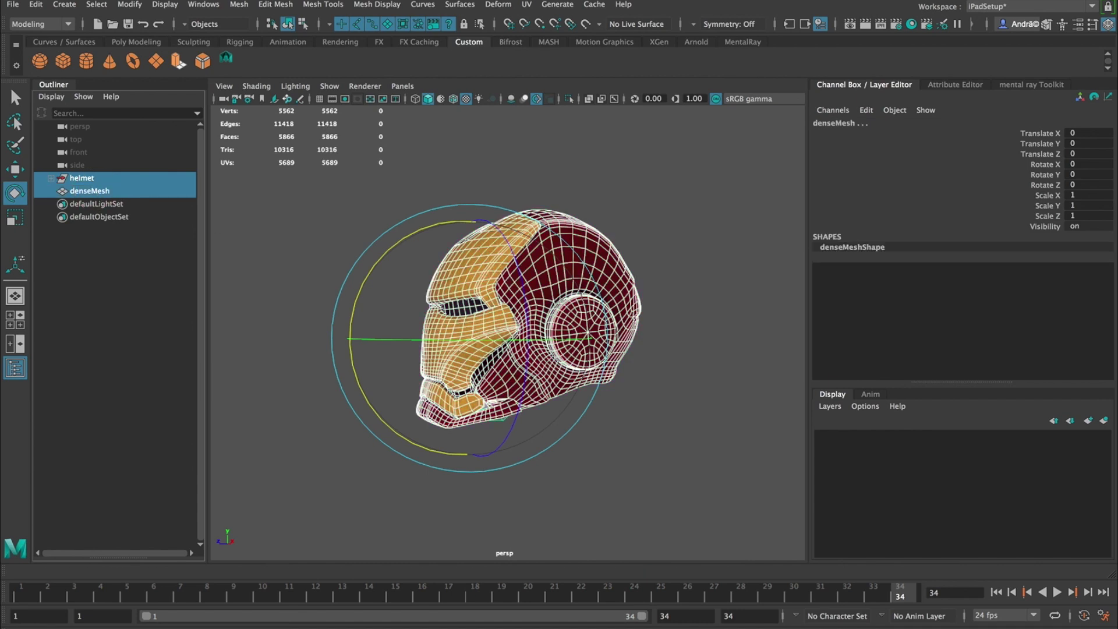
{"action": "left_click", "coordinate": [12, 4]}
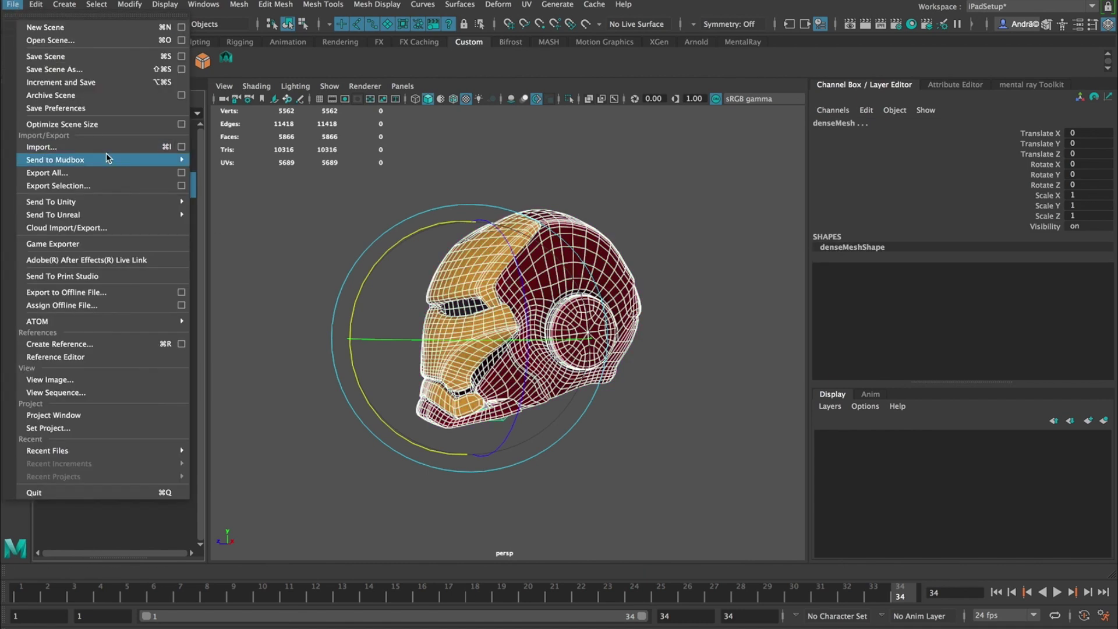
{"action": "left_click", "coordinate": [105, 188]}
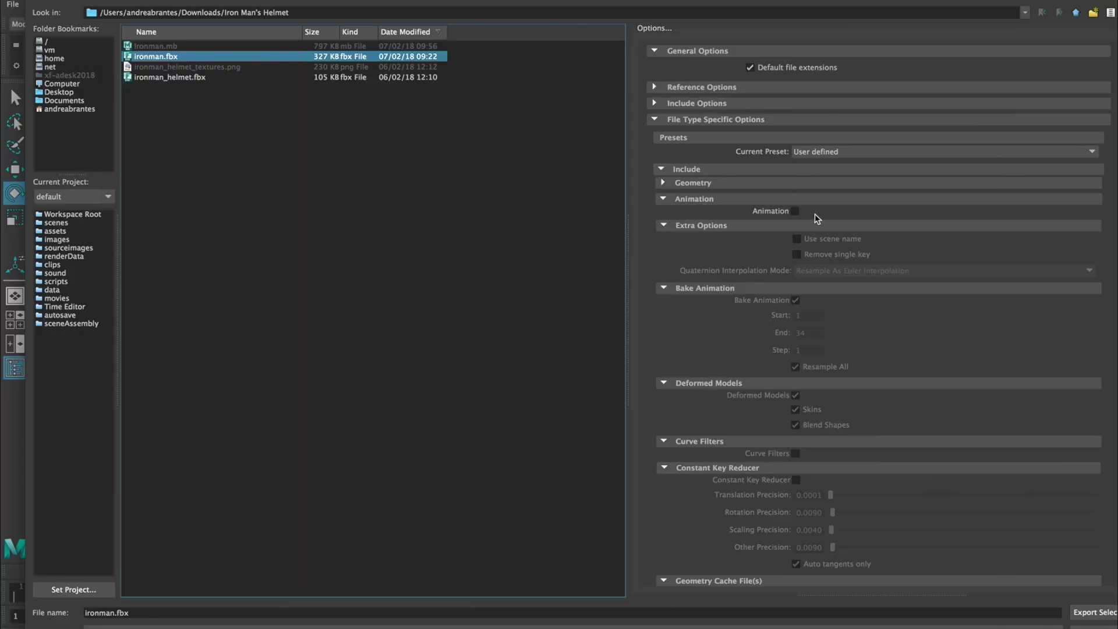
- Enable animation in the FBX export options and check the end frame of the baked range
{"action": "left_click", "coordinate": [795, 212]}
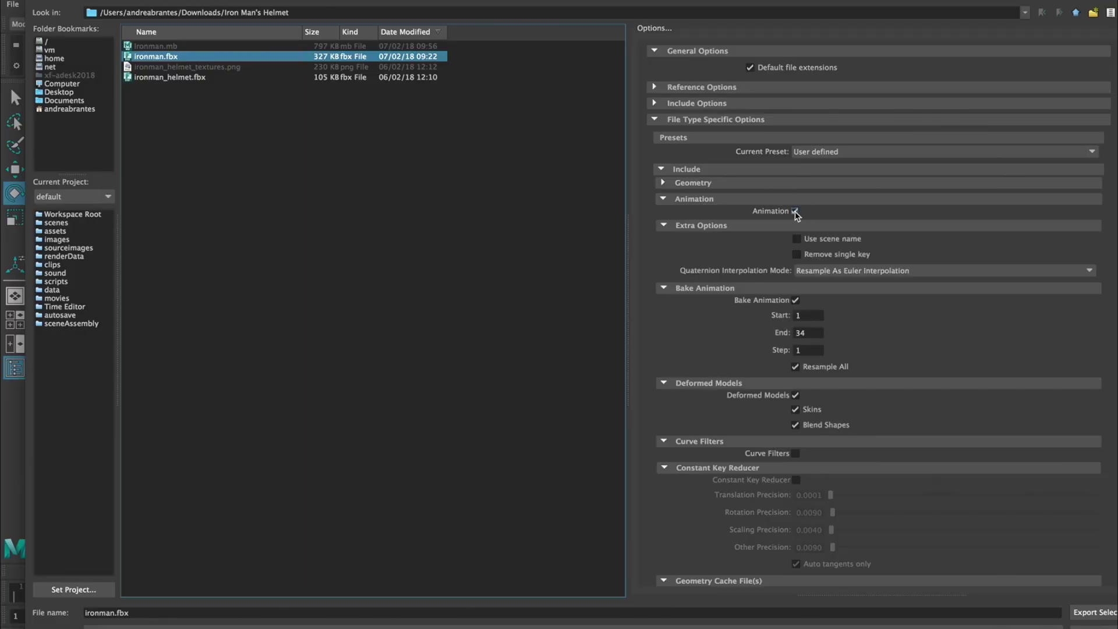
{"action": "left_click", "coordinate": [813, 333]}
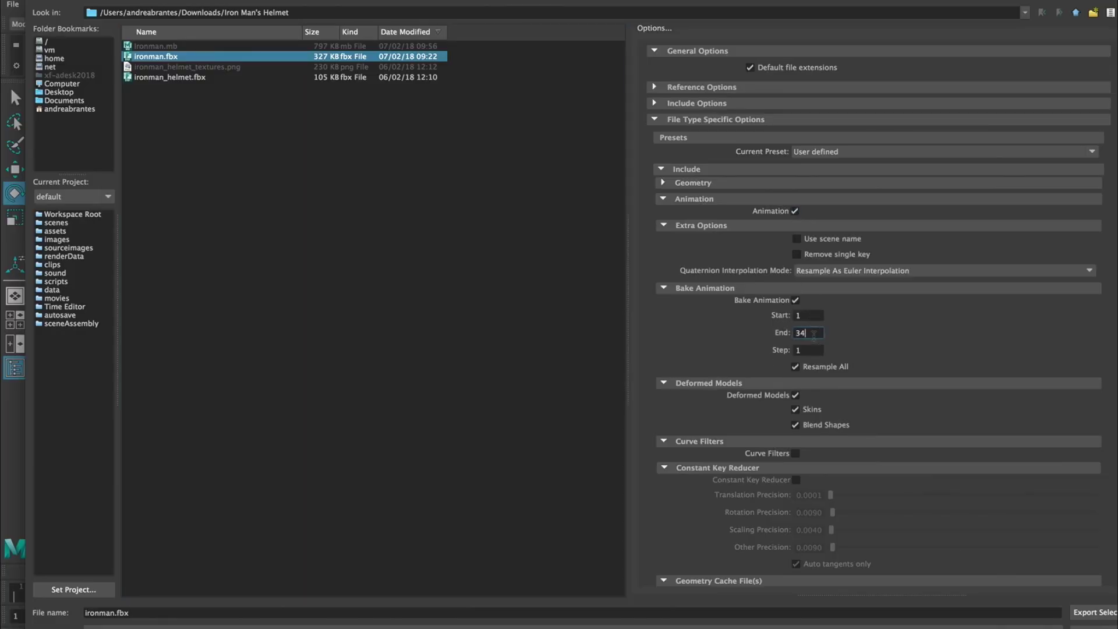
{"action": "scroll", "coordinate": [815, 335], "scroll_direction": "down", "scroll_amount": 3}
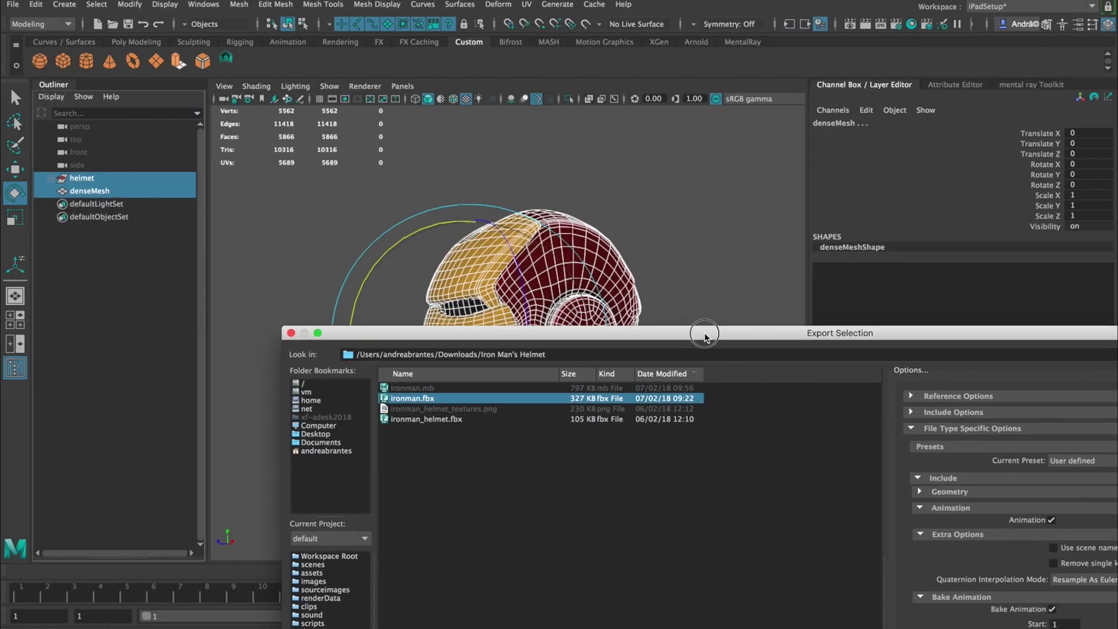
{"action": "left_click_drag", "start_coordinate": [705, 325], "coordinate": [814, 394]}
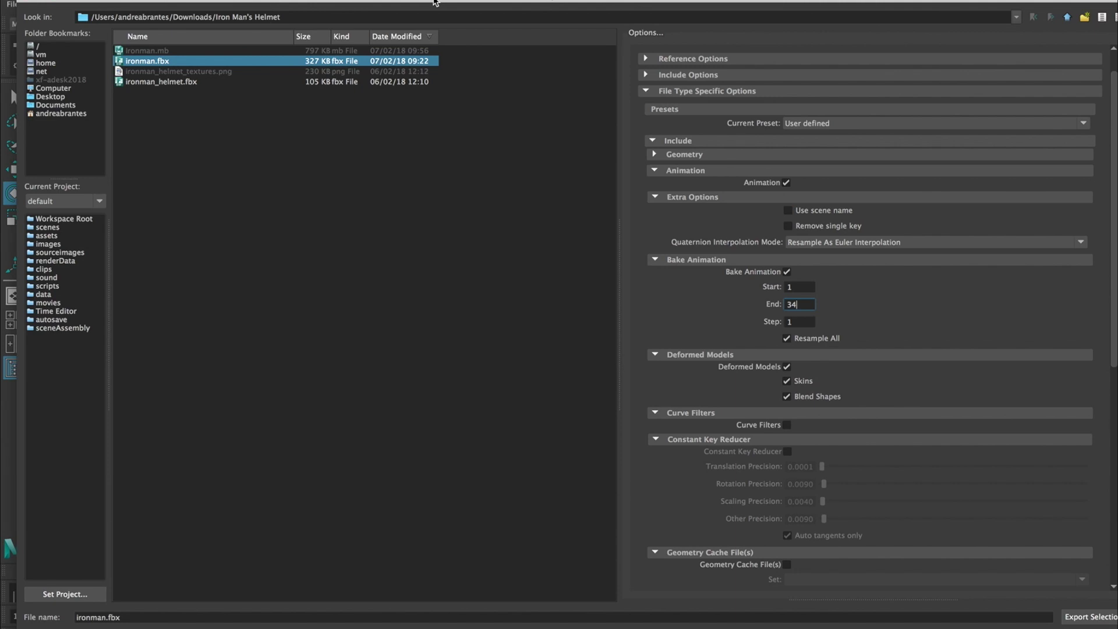
- Set the FBX file format version to FBX 2012 and keep the type as Binary
{"action": "scroll", "coordinate": [781, 310], "scroll_direction": "down", "scroll_amount": 10}
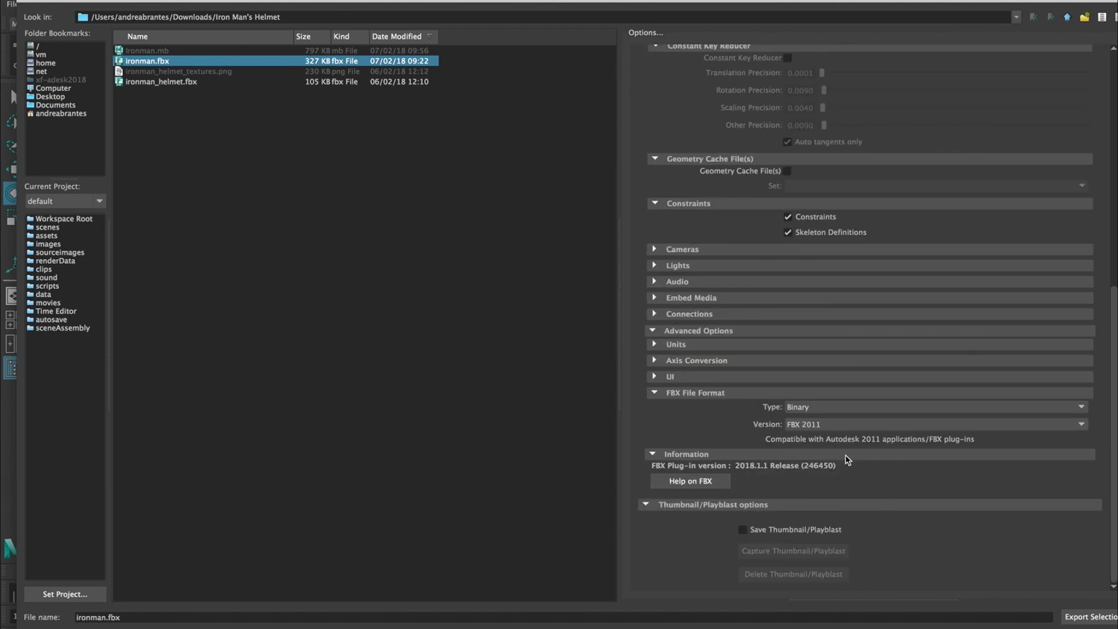
{"action": "left_click", "coordinate": [811, 424]}
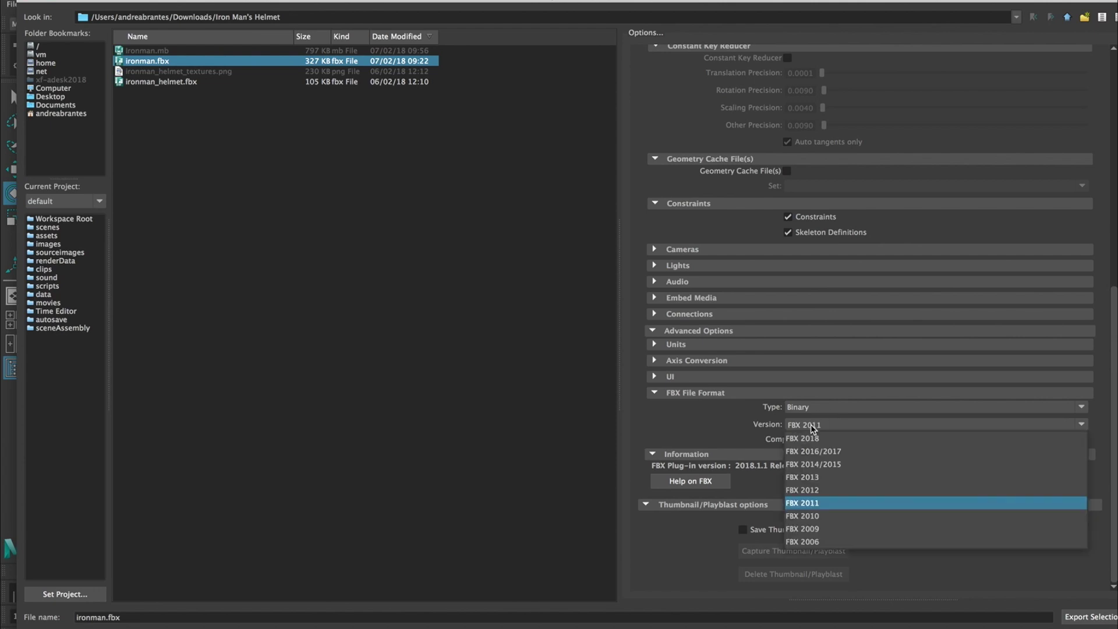
{"action": "left_click", "coordinate": [822, 491]}
{"action": "left_click", "coordinate": [811, 407]}
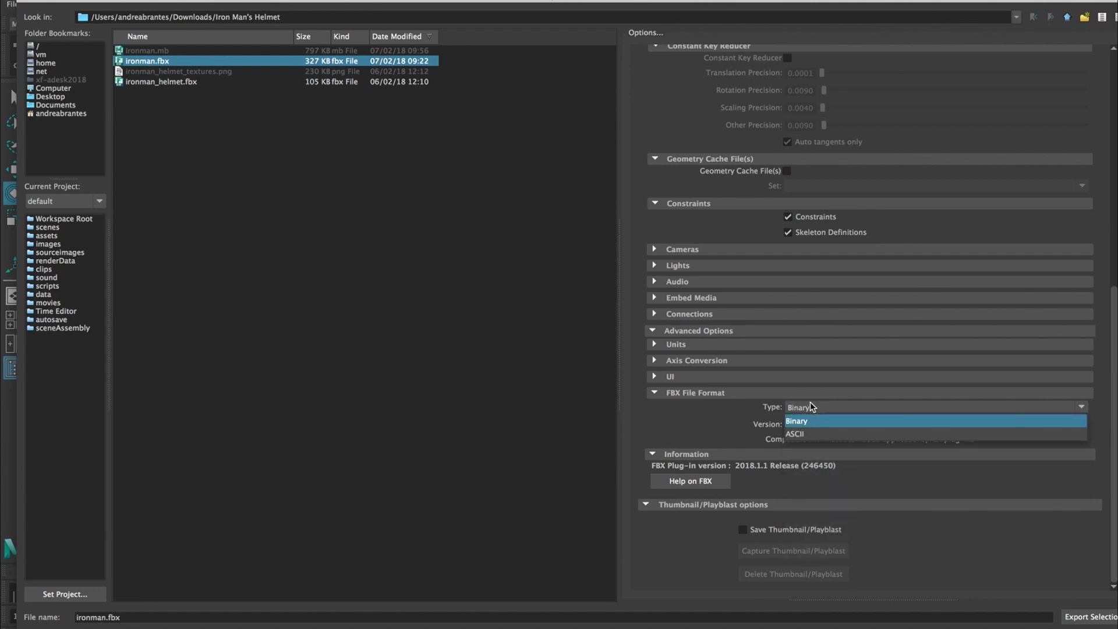
{"action": "left_click", "coordinate": [813, 409]}
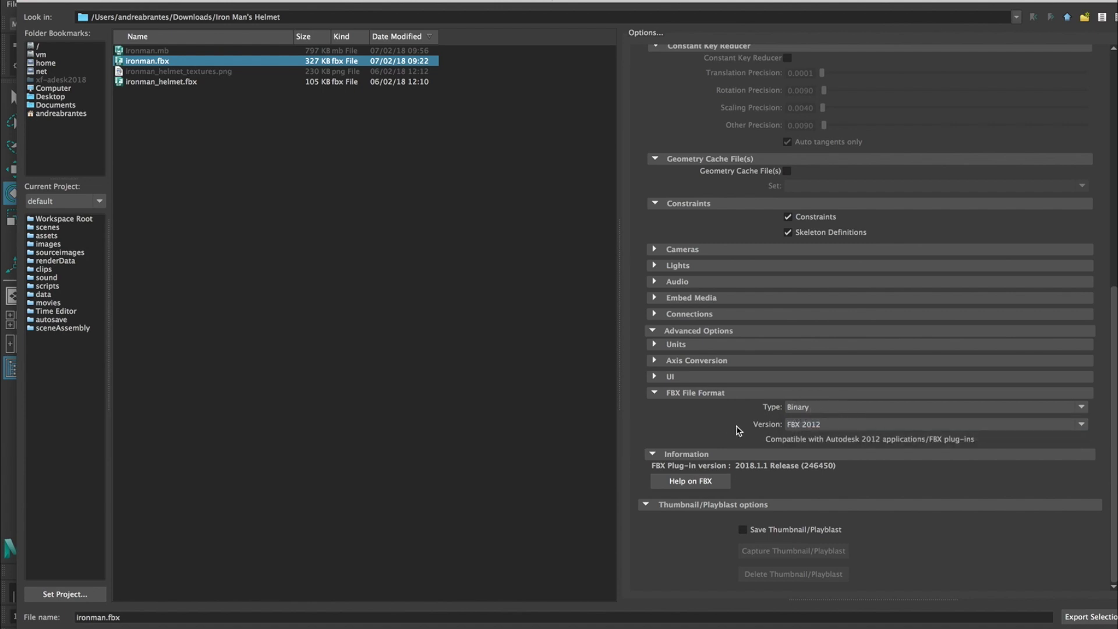
- Export the selection as ironman.fbx, replacing the existing file, and deselect everything
{"action": "left_click", "coordinate": [1086, 619]}
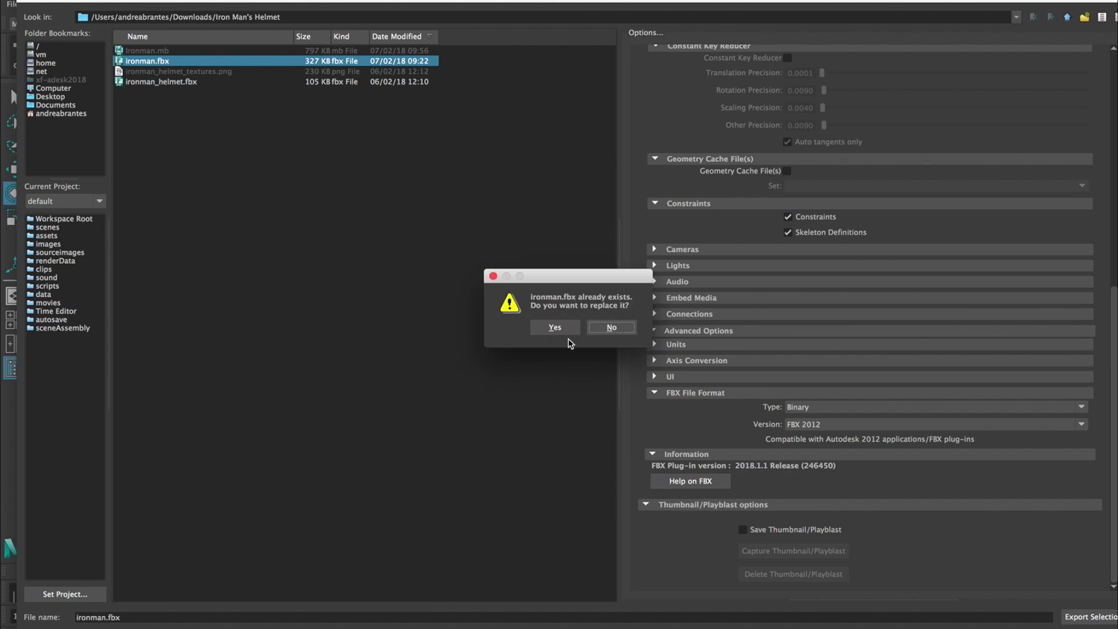
{"action": "left_click", "coordinate": [566, 330]}
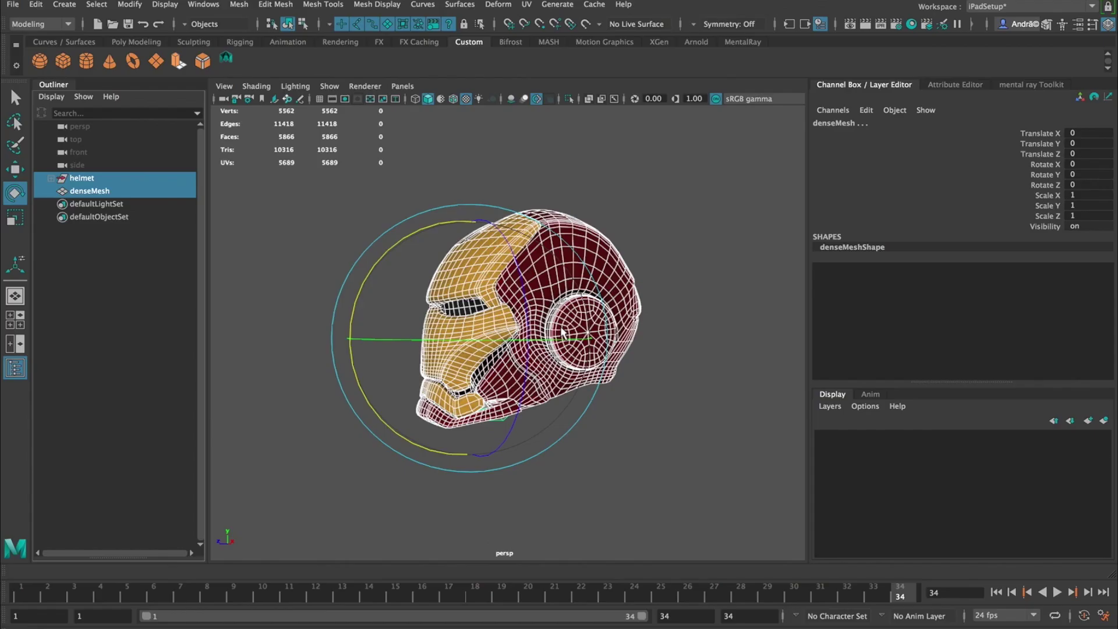
{"action": "left_click", "coordinate": [659, 262]}
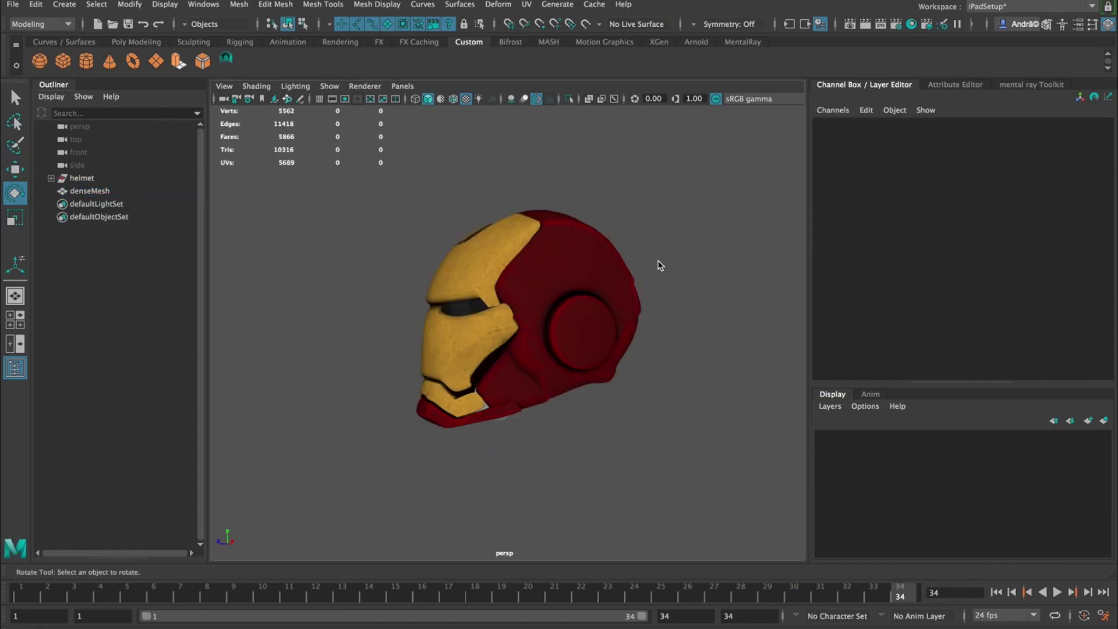